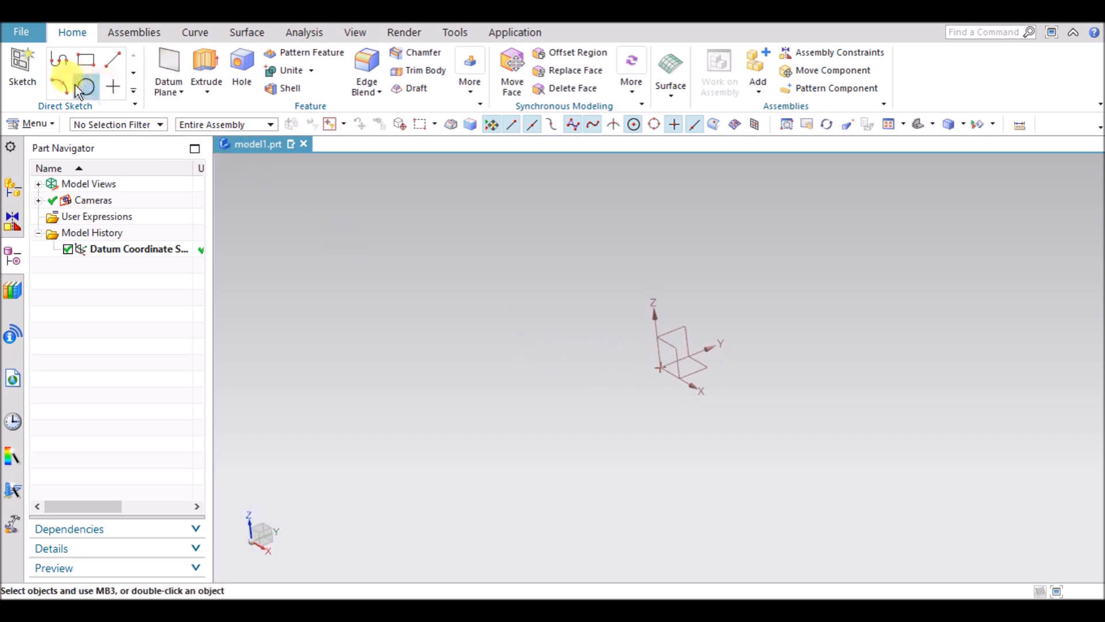
Step: Create a sketch on the XY plane of the datum coordinate system, using the On Plane type and Inferred plane method
mouse_move(586, 350)
middle_down()
mouse_move(582, 331)
mouse_move(589, 366)
middle_up()
middle_drag(456, 353, 442, 324)
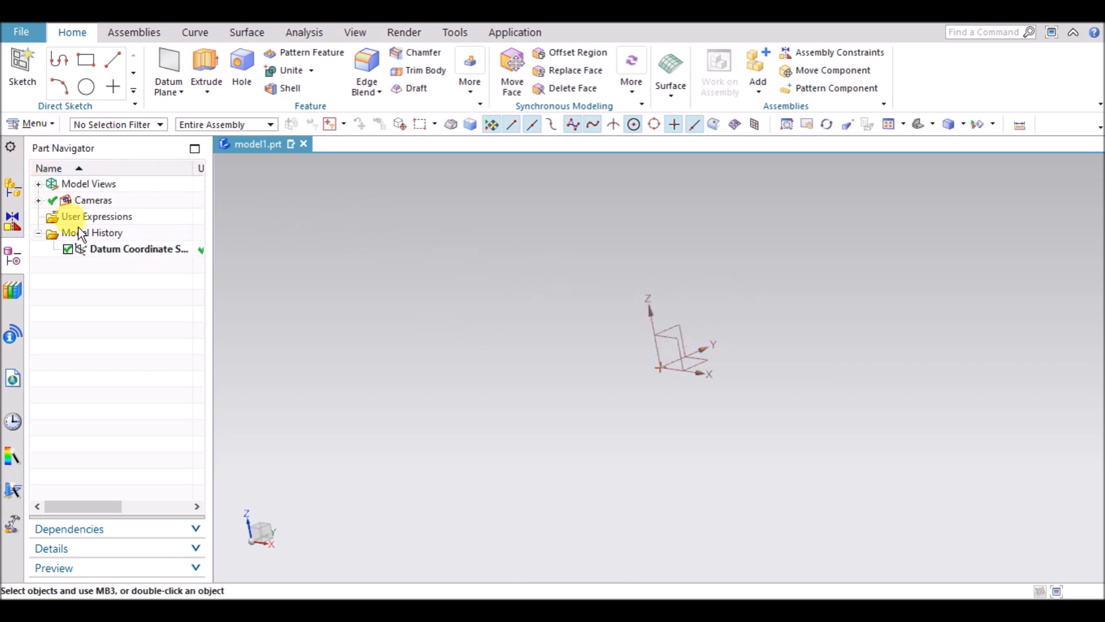
click(23, 72)
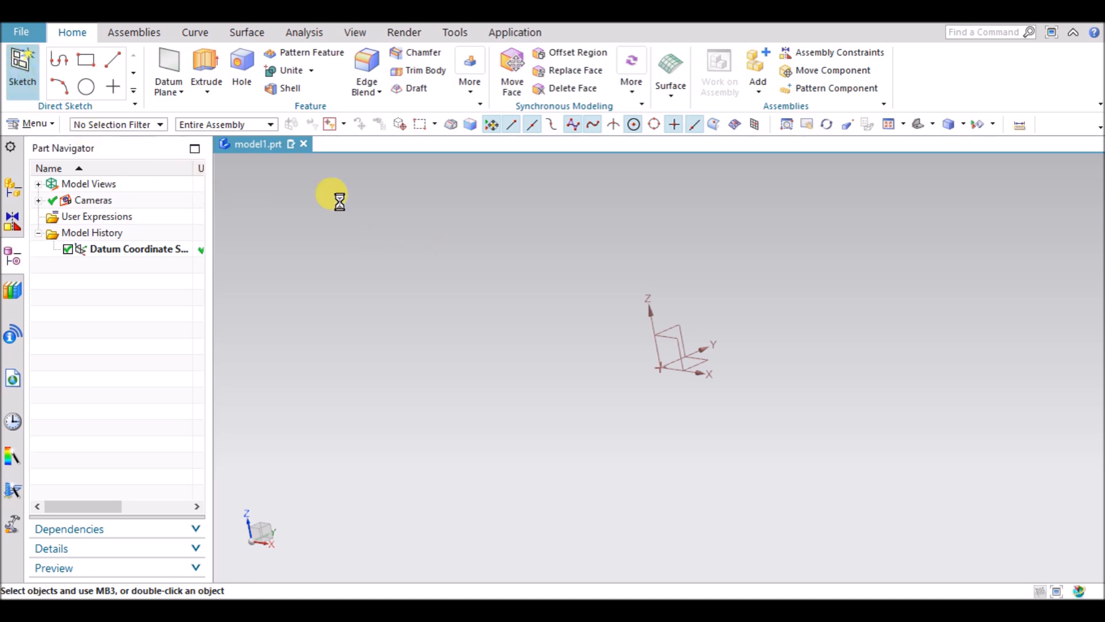
drag(295, 13, 340, 163)
middle_drag(711, 301, 683, 309)
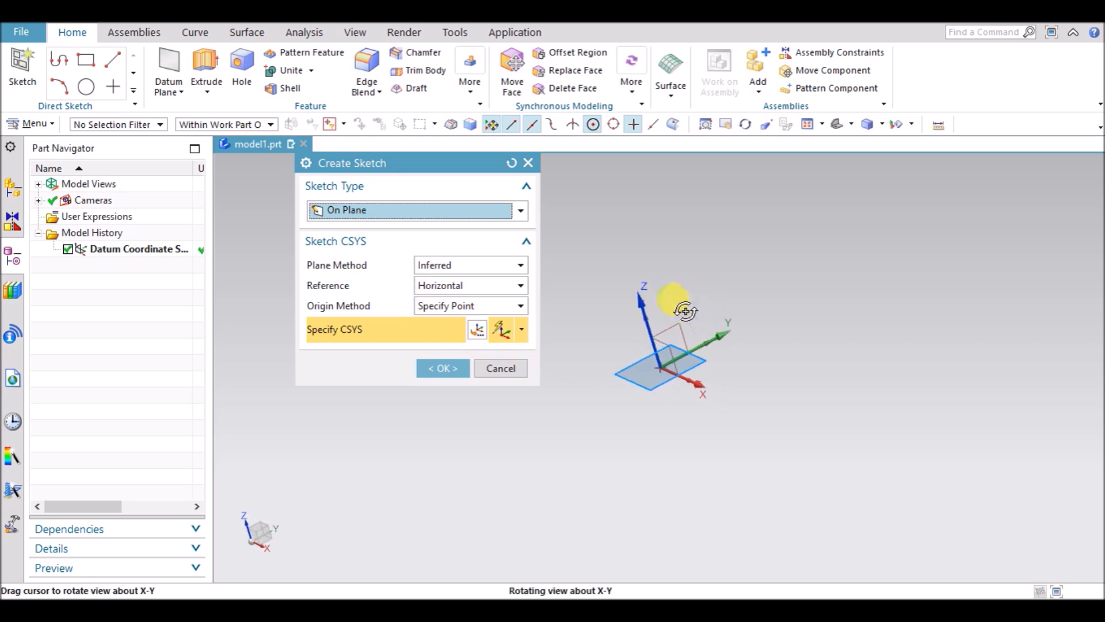
click(444, 369)
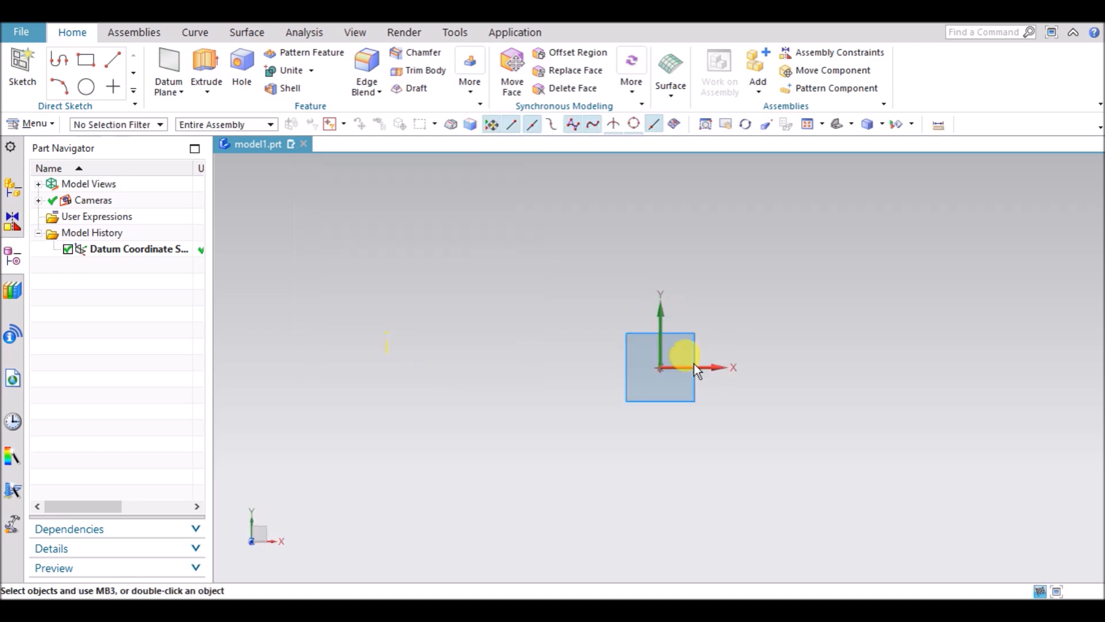
Step: Draw a Studio Spline through four points above the sketch origin and pull its last point up into an S-shaped curve
click(275, 90)
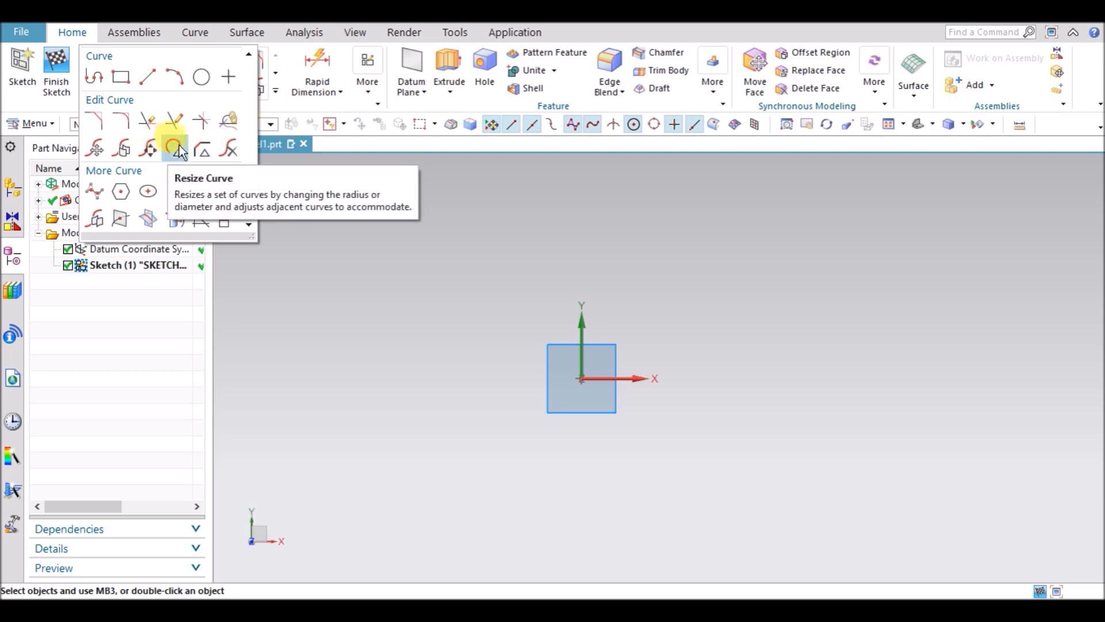
click(94, 191)
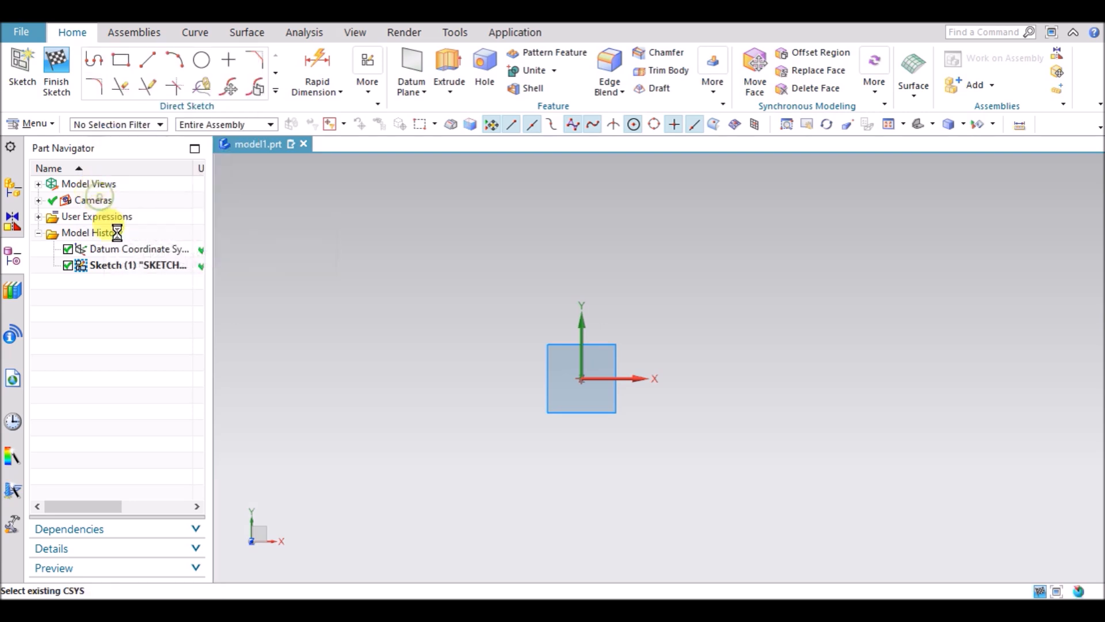
drag(460, 165, 386, 163)
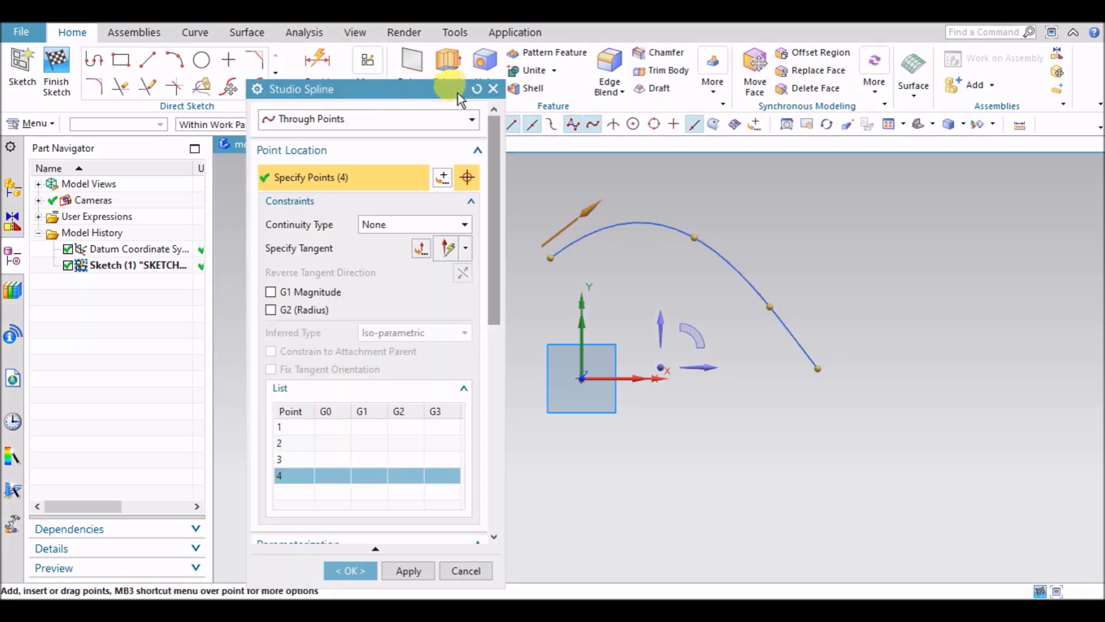
drag(463, 90, 445, 91)
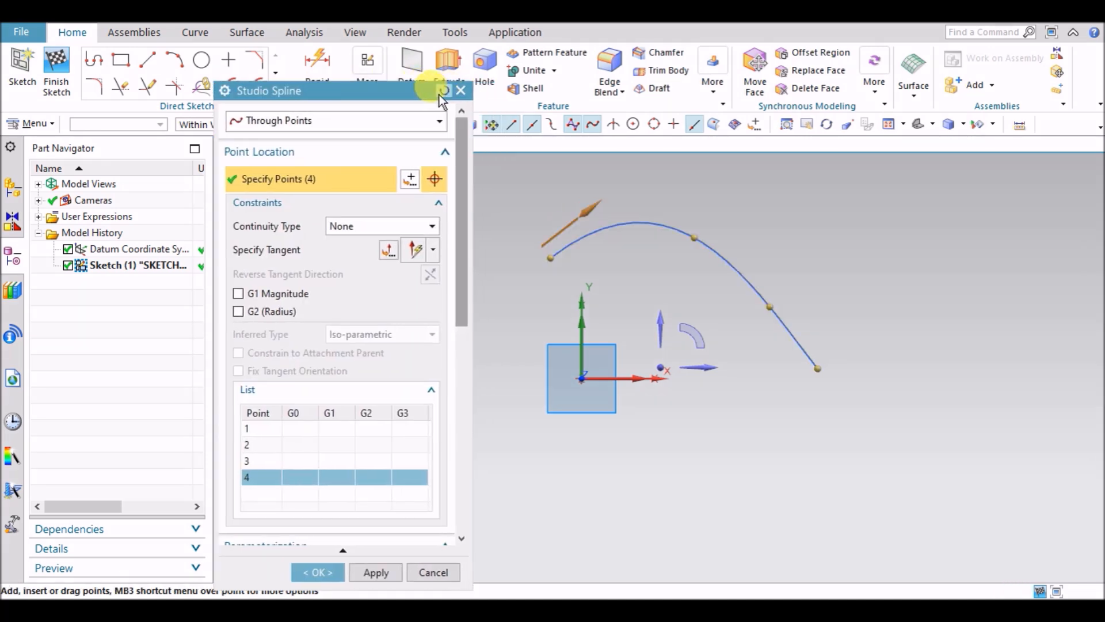
drag(827, 373, 855, 301)
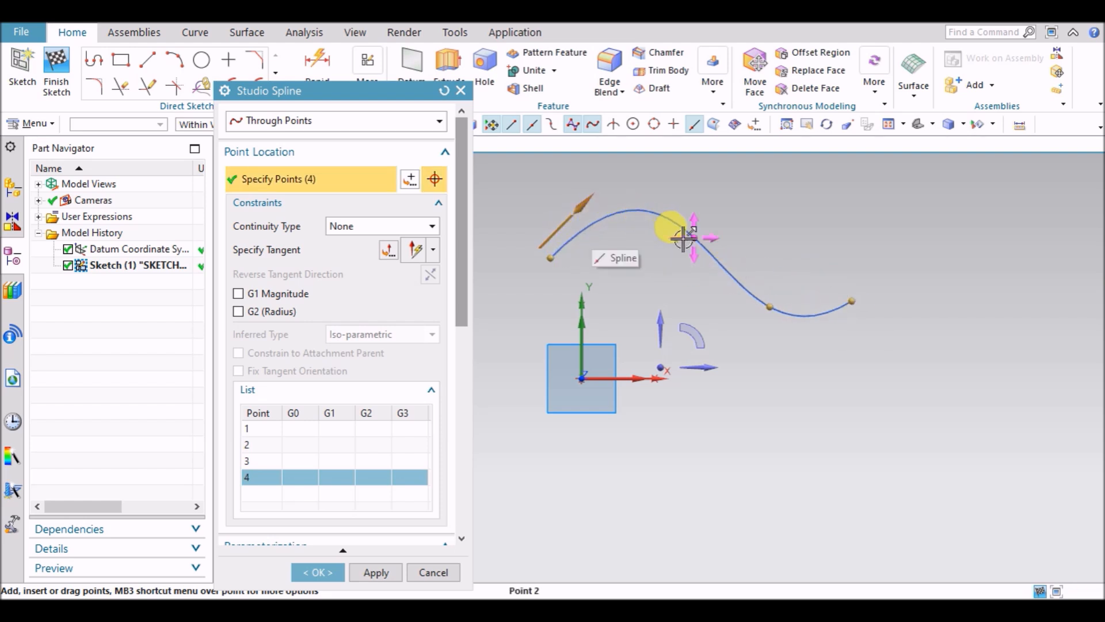
scroll(620, 215, up, 2)
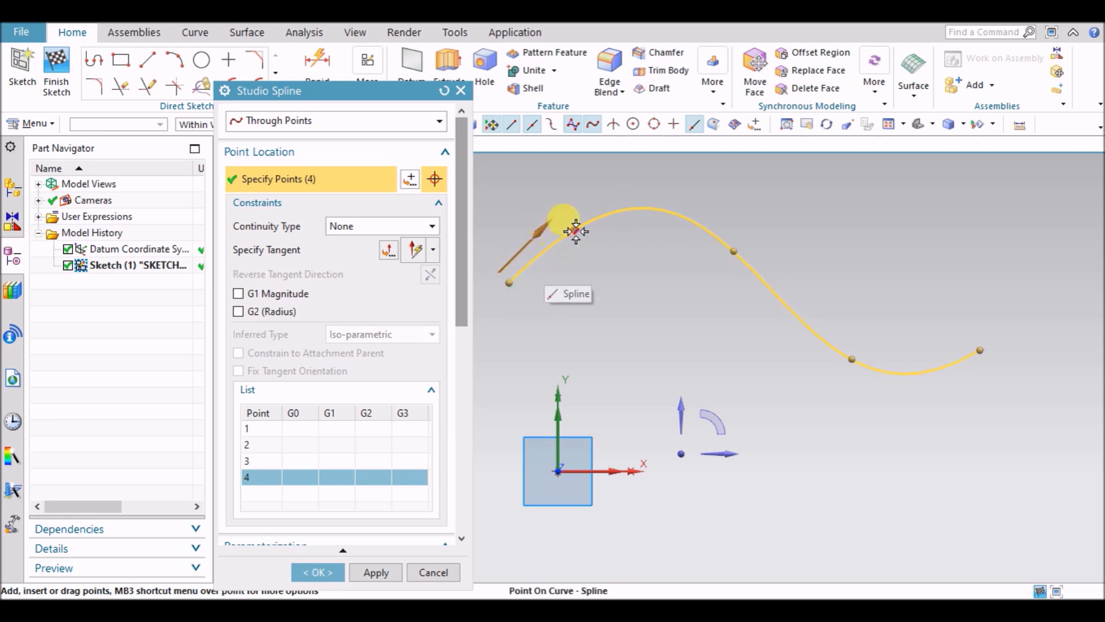
click(326, 571)
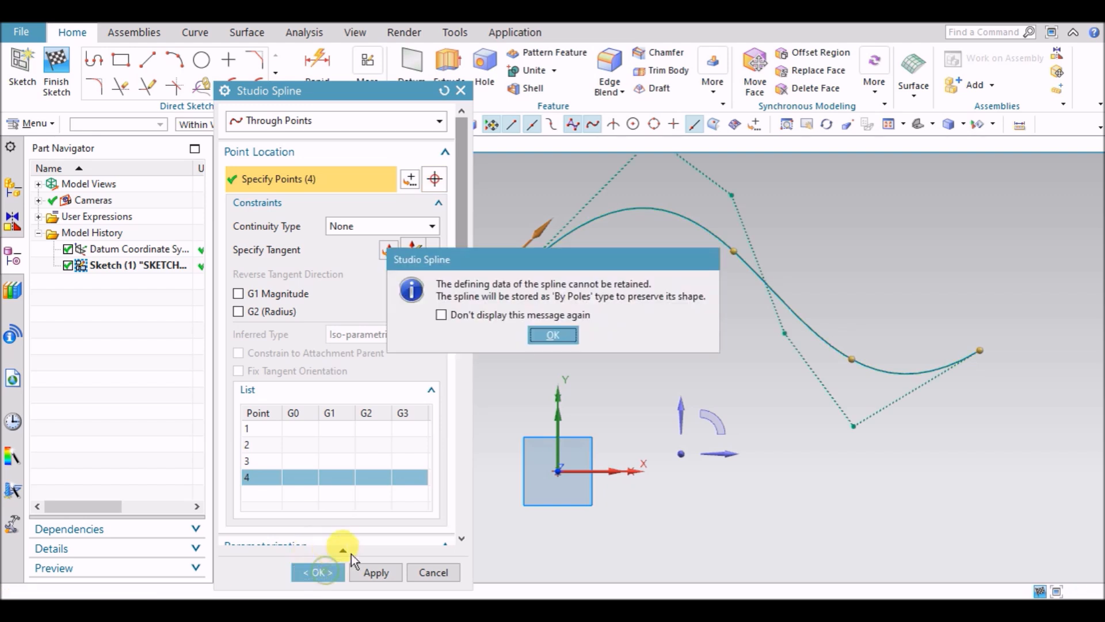
click(553, 334)
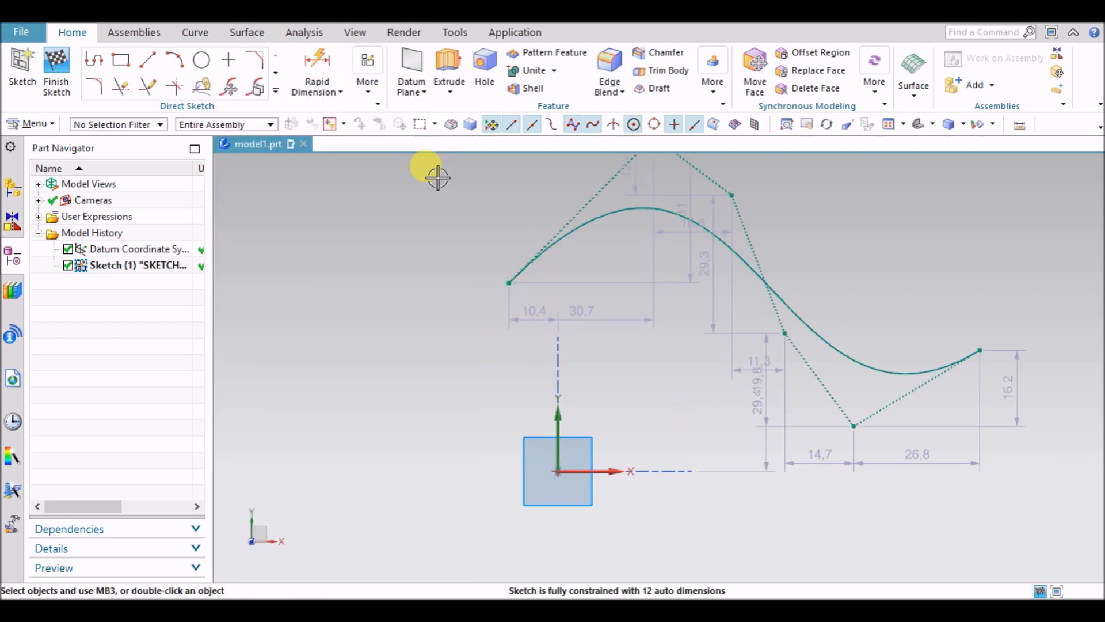
Step: Draw a three-point arc with a radius of about 38.3 mm below the spline's first crest
click(174, 59)
click(532, 348)
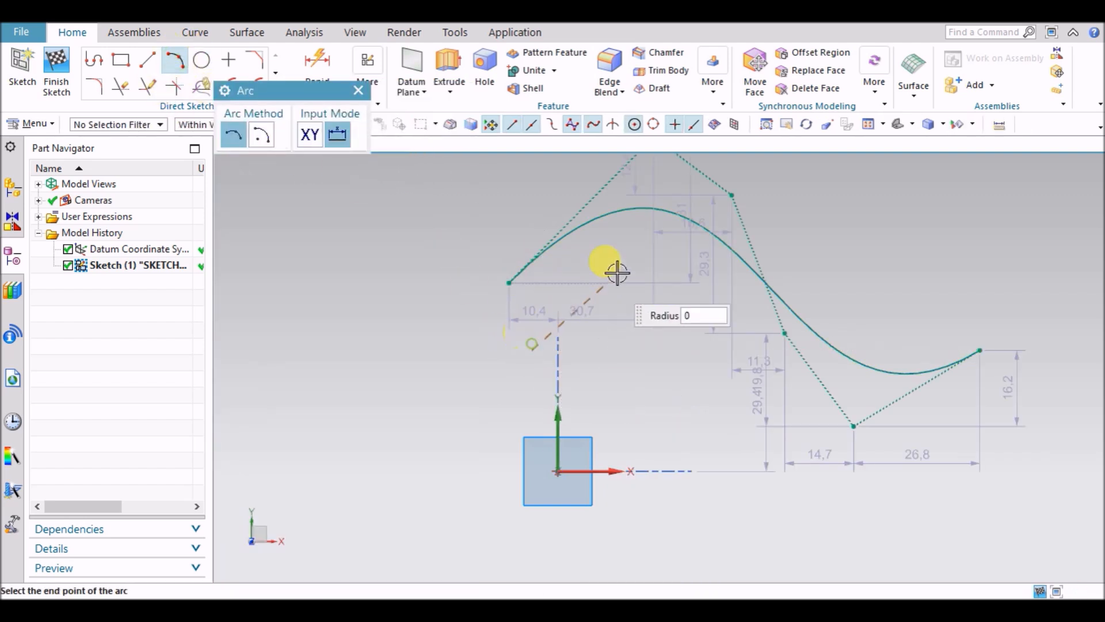
click(679, 274)
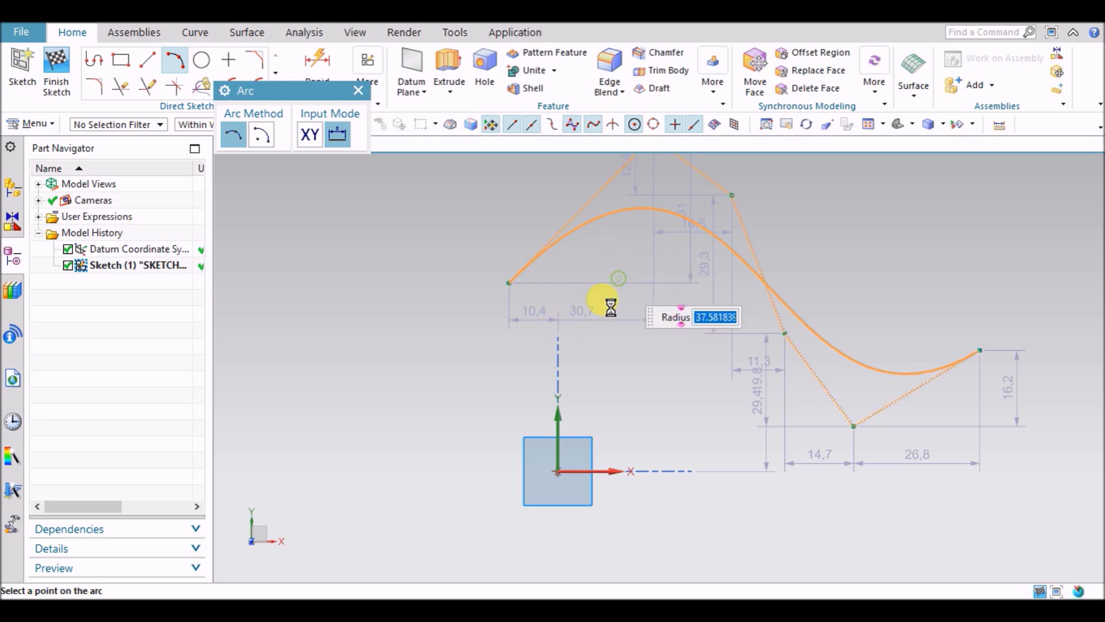
click(544, 354)
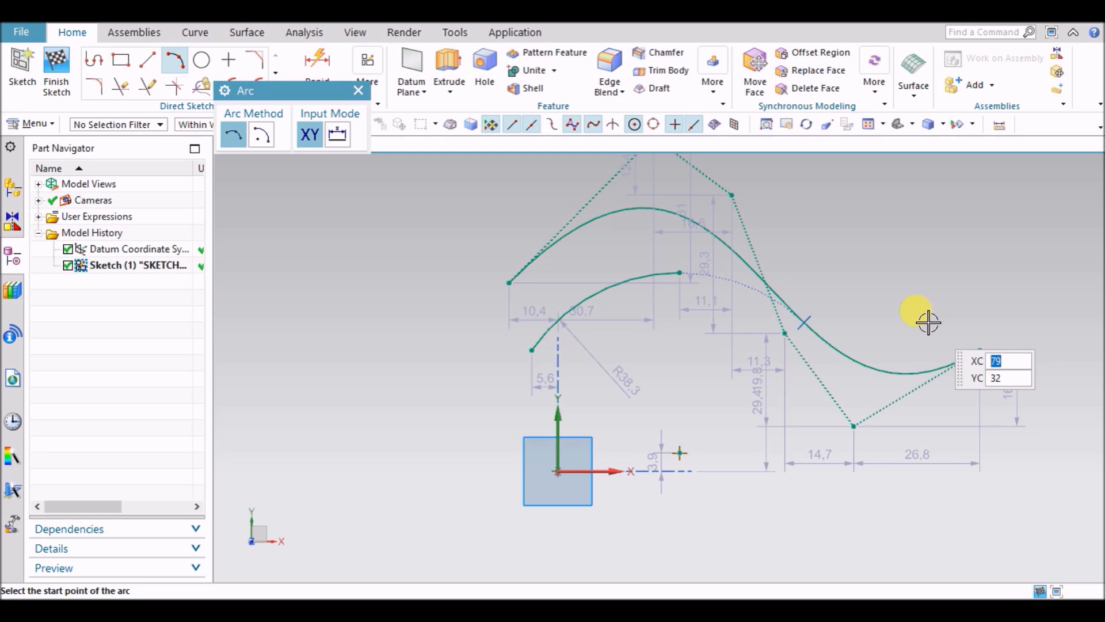
click(358, 90)
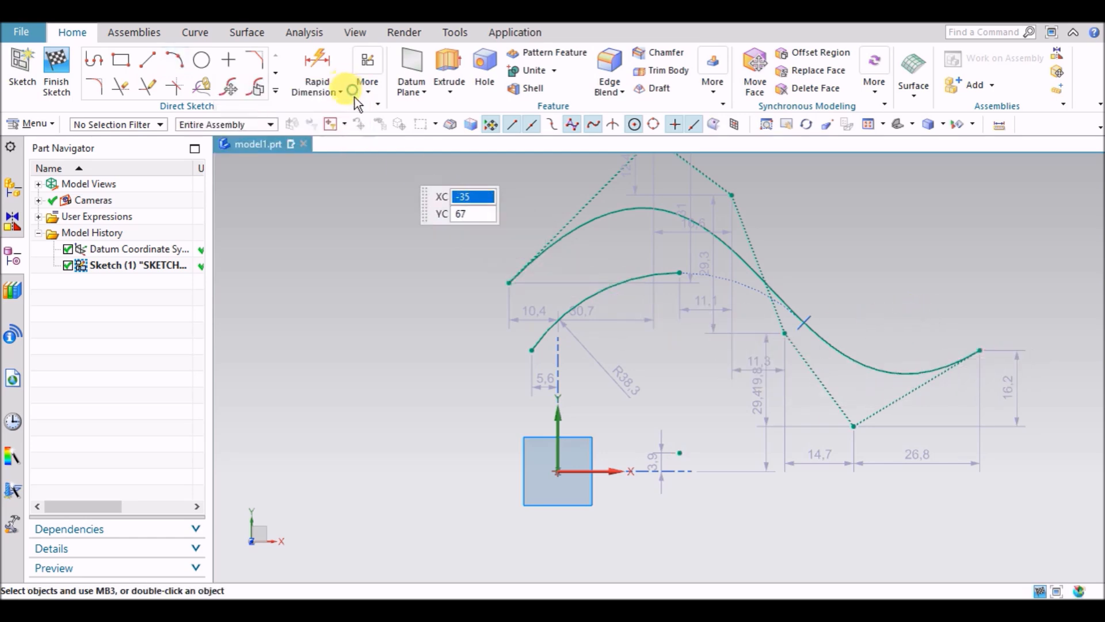
Step: Delete the arc beneath the spline
scroll(482, 324, down, 1)
scroll(599, 205, up, 2)
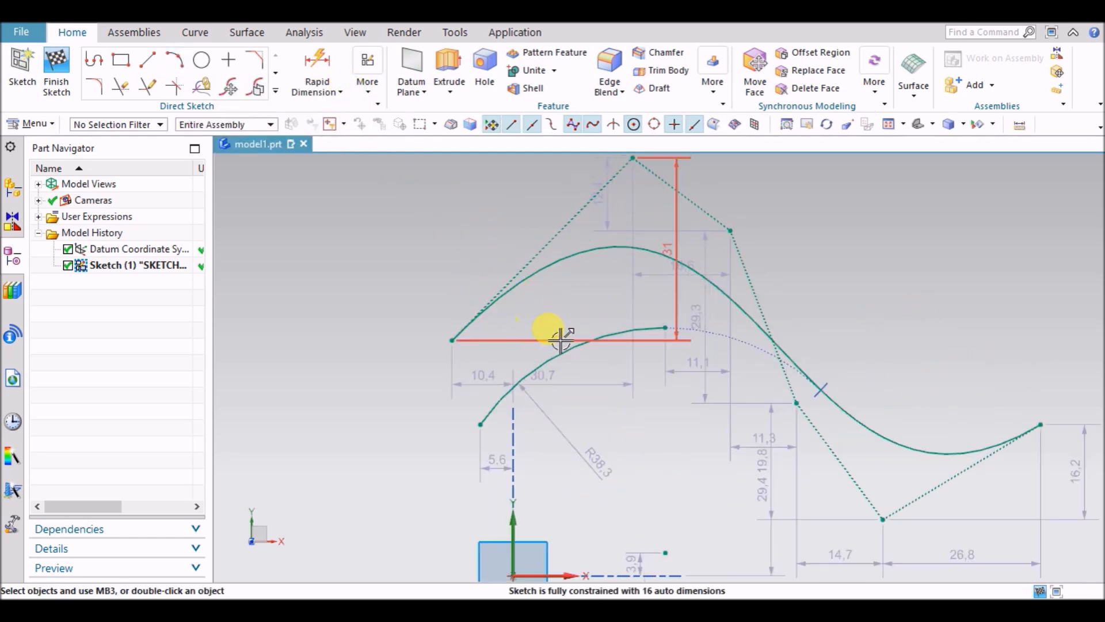
drag(586, 341, 574, 294)
click(550, 299)
key(Delete)
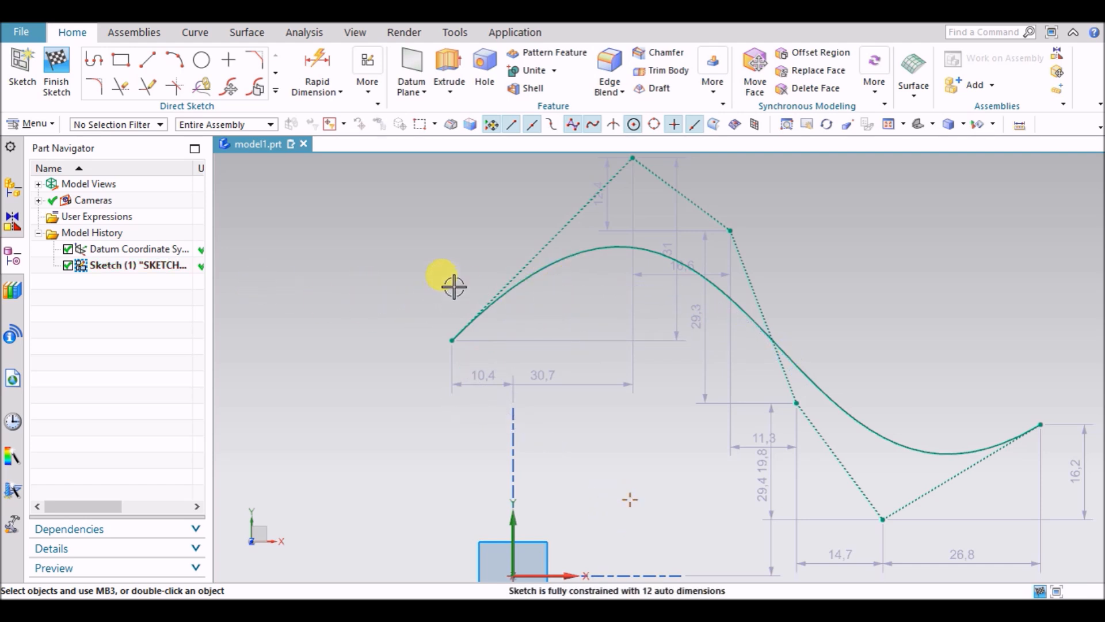
Step: Delete the S-shaped spline from the sketch
scroll(403, 271, down, 2)
scroll(395, 253, up, 1)
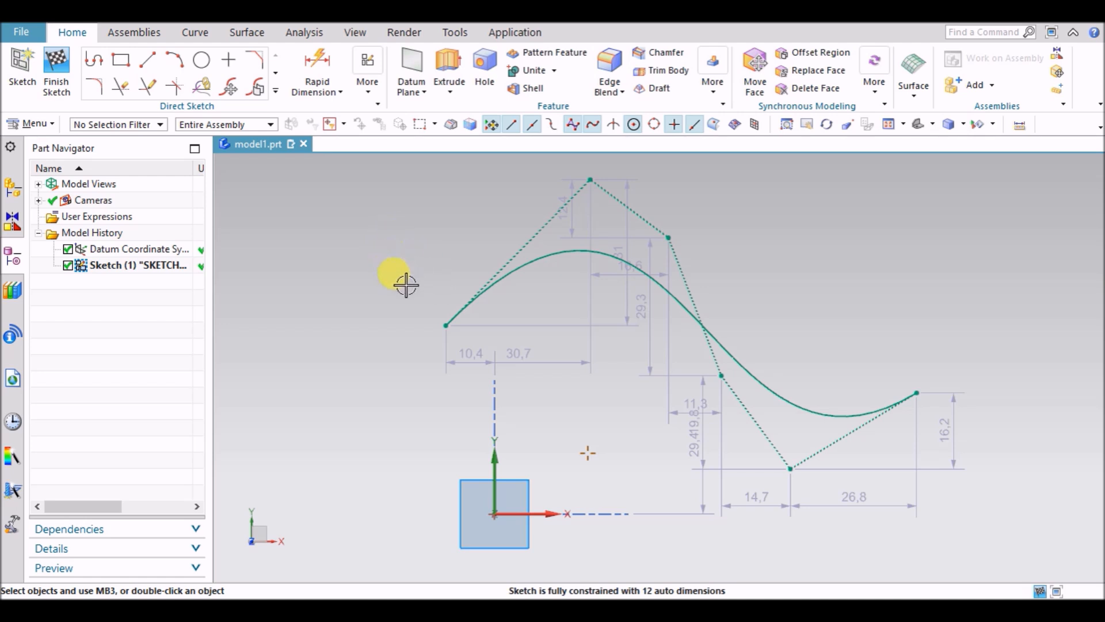
click(513, 270)
key(Delete)
scroll(492, 262, down, 1)
scroll(521, 479, up, 2)
scroll(551, 348, down, 1)
Step: Start a Studio Spline with the Through Points type and collapse its Constraints settings
click(308, 96)
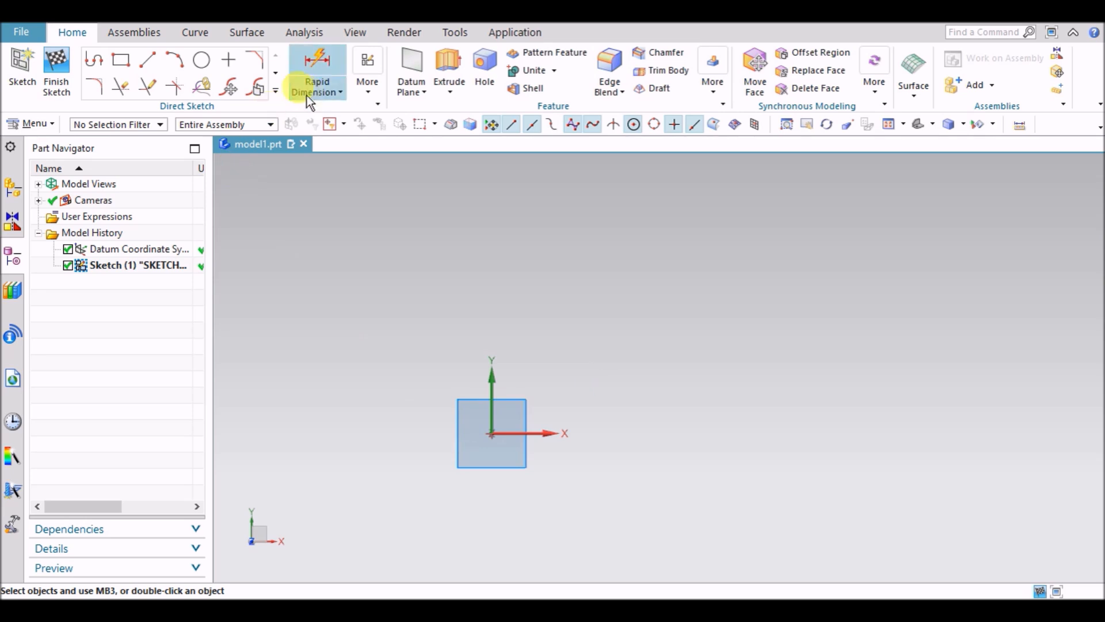
click(272, 91)
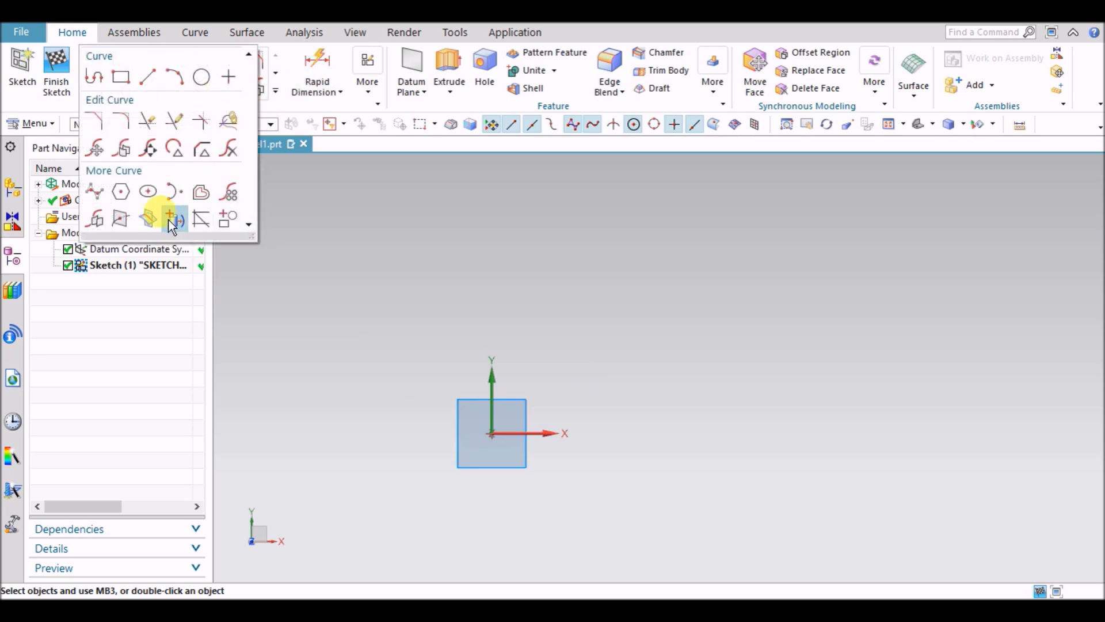
click(89, 192)
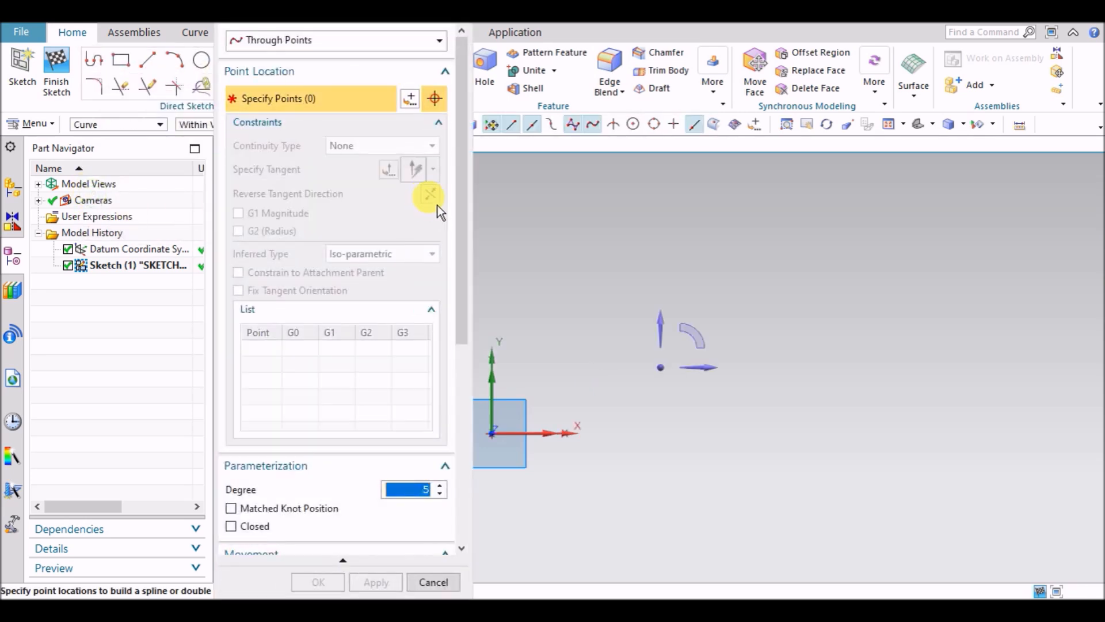
click(295, 42)
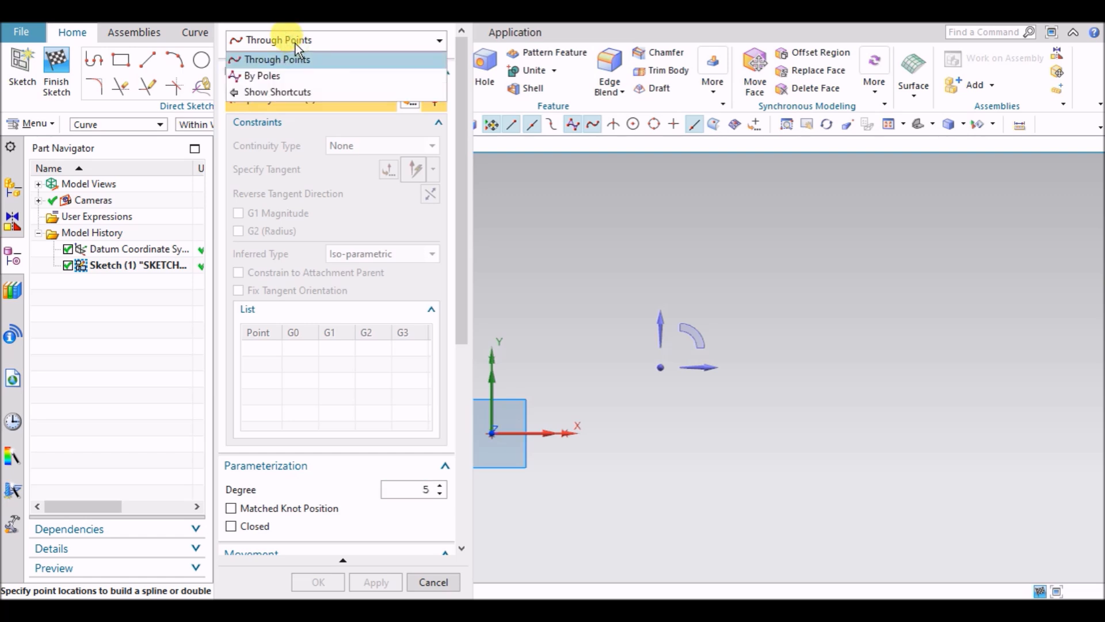
click(295, 42)
drag(345, 23, 403, 138)
click(341, 177)
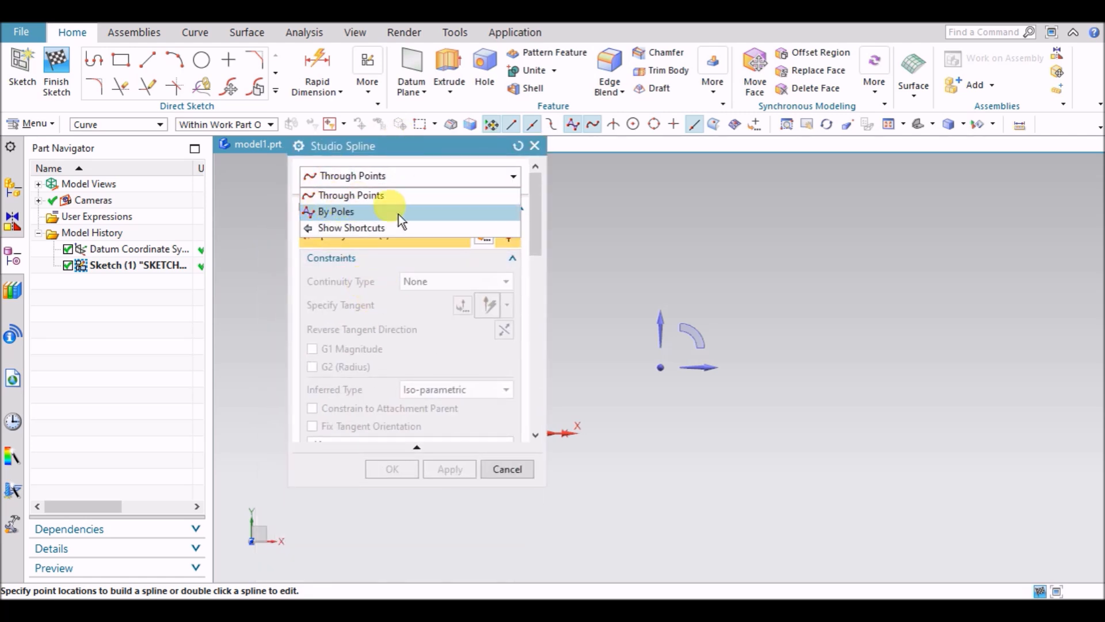
click(369, 196)
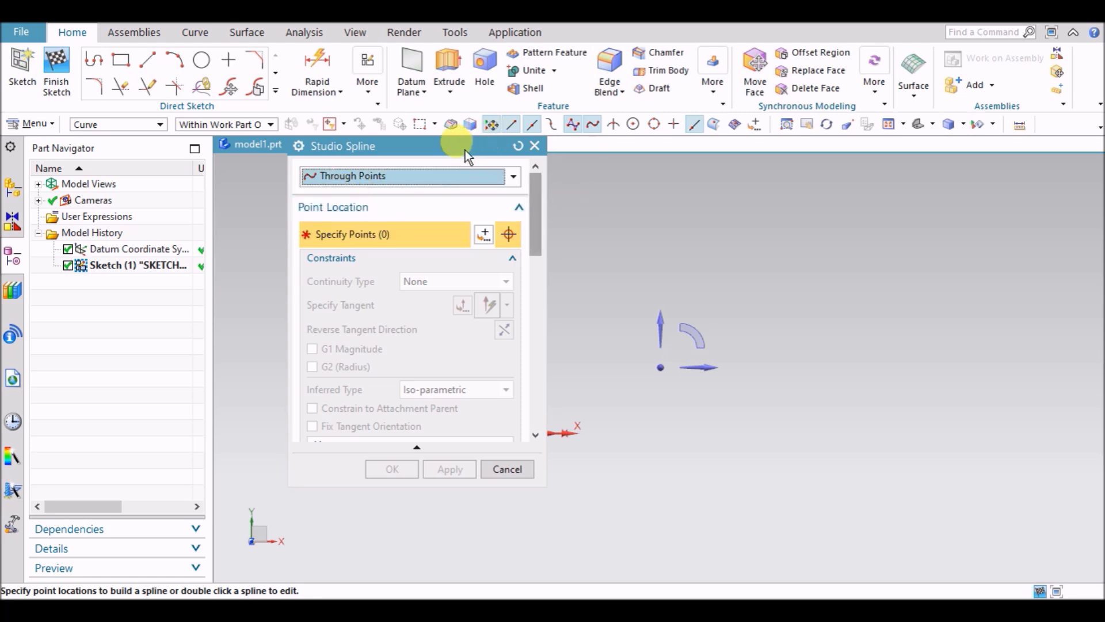
drag(465, 150, 412, 149)
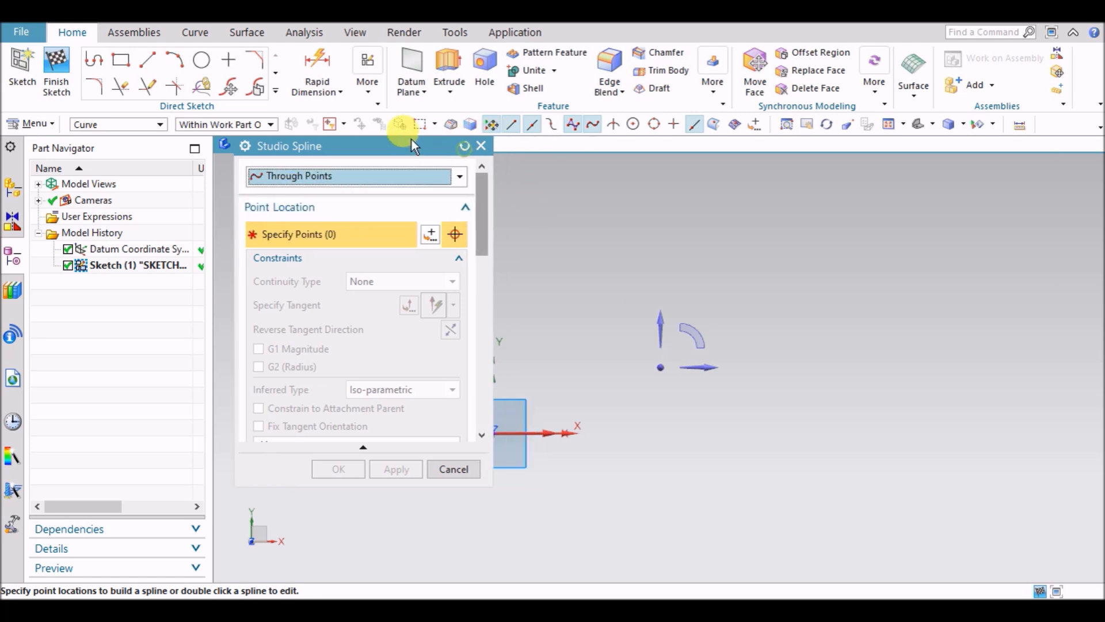
click(461, 261)
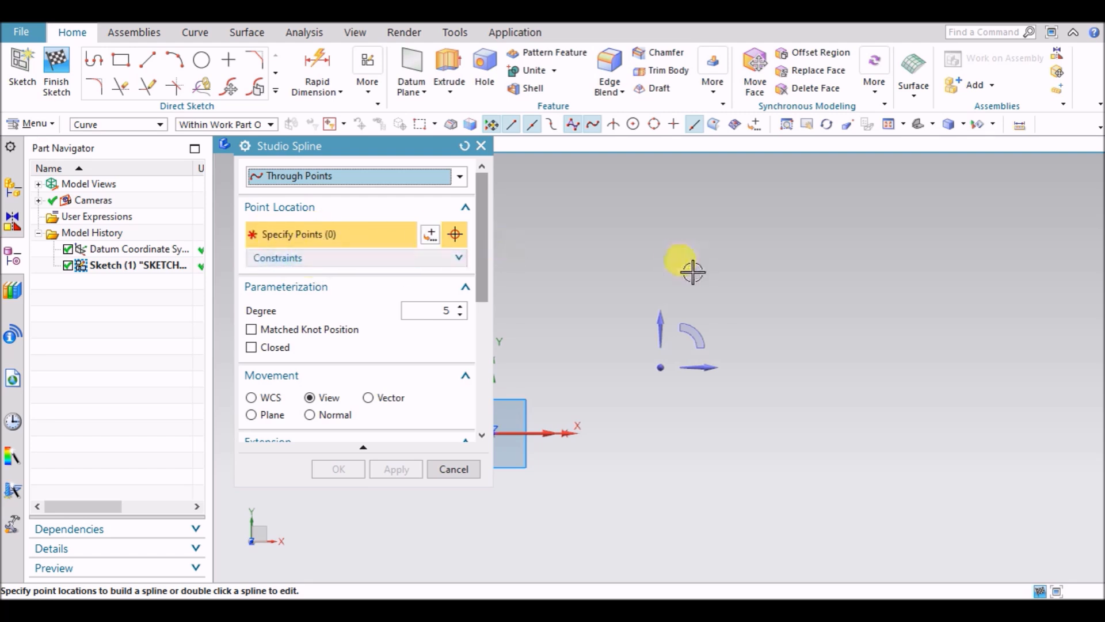
Step: Place four through points for the spline, rising to a crest and descending away from the sketch origin
click(570, 256)
click(674, 213)
click(761, 278)
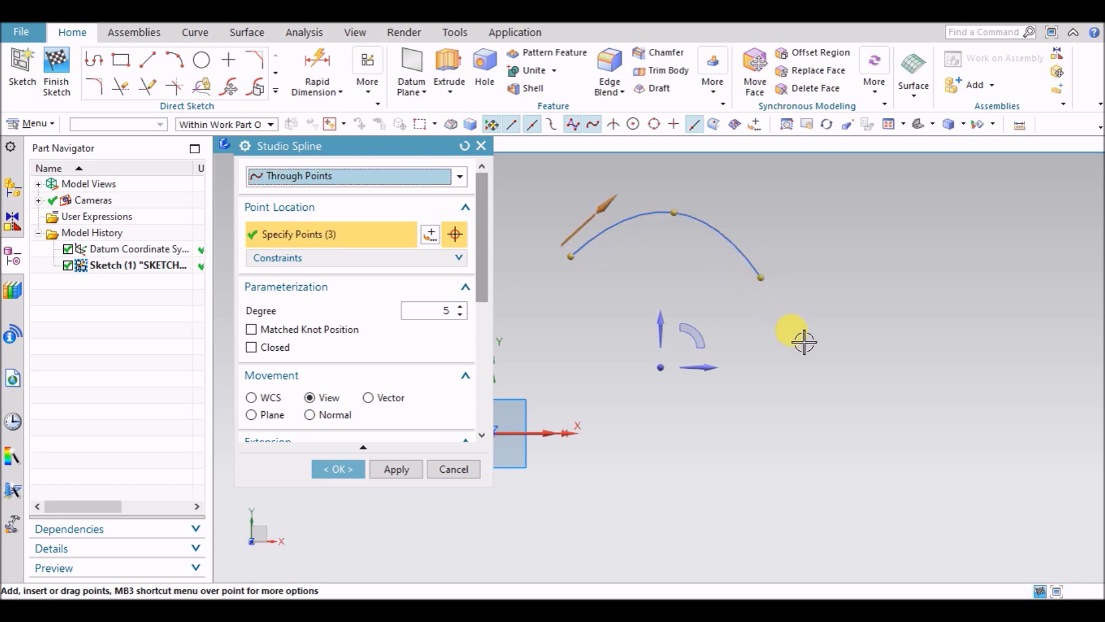
click(858, 355)
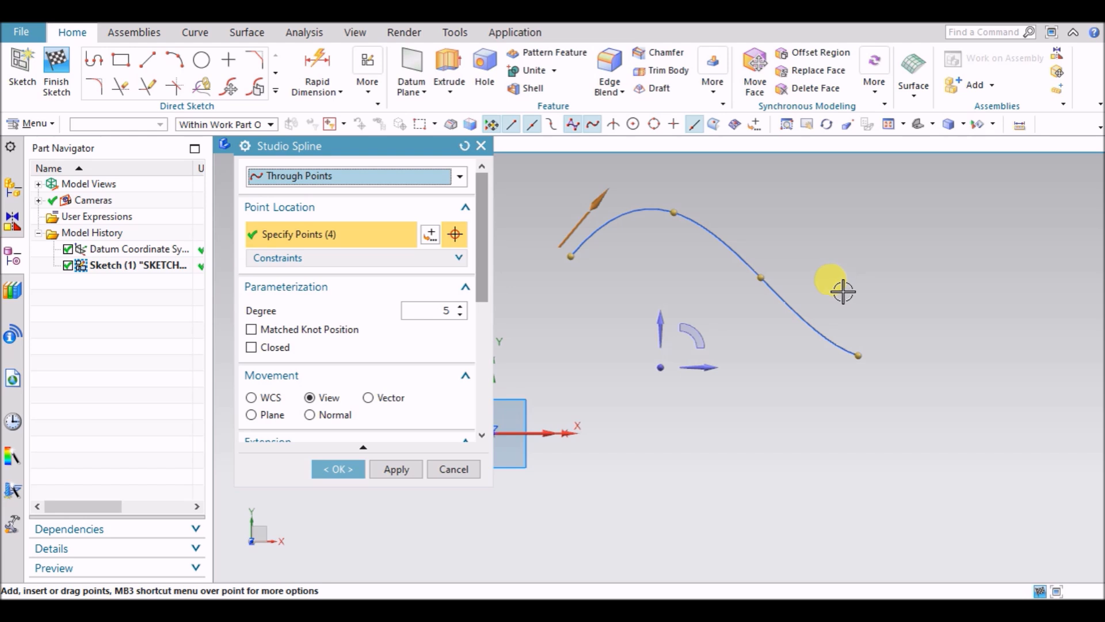
Step: Reset the Studio Spline settings to their defaults and move the dialog clear of the drawing area
click(245, 146)
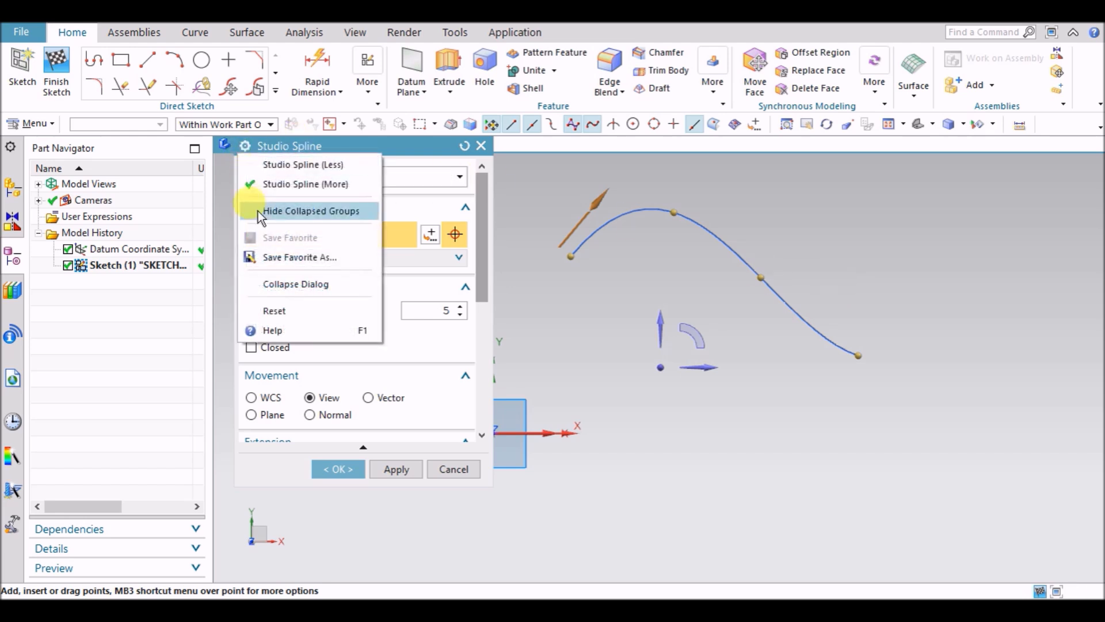
click(276, 311)
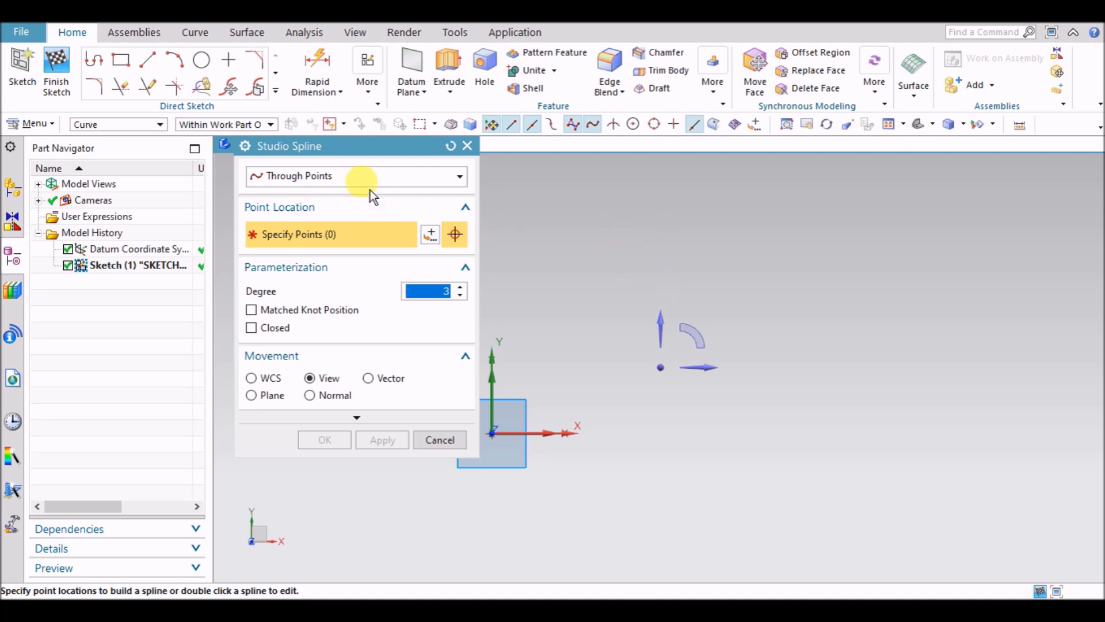
drag(320, 150, 365, 163)
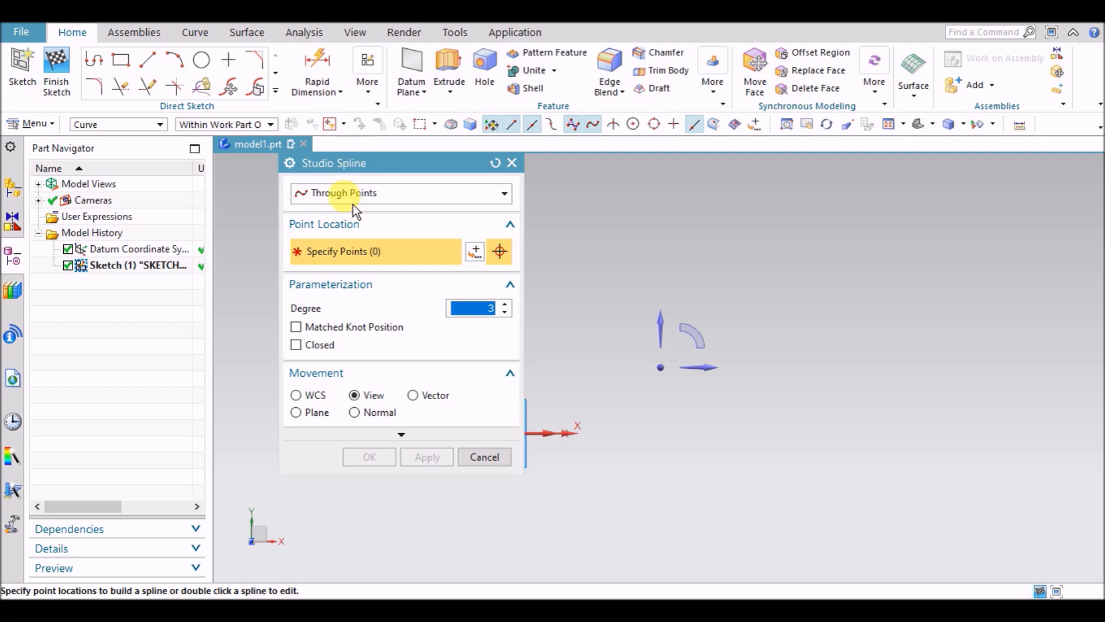
Step: Place three through points above the sketch origin to form an arched spline of degree 3
click(613, 261)
click(721, 252)
click(781, 315)
drag(380, 171, 379, 138)
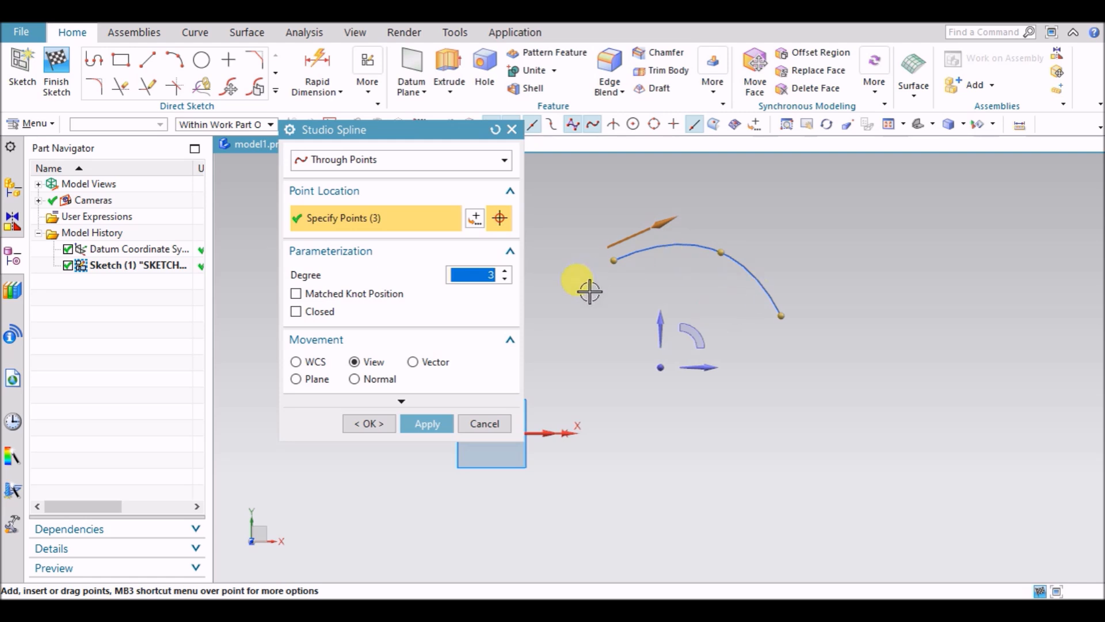
Step: Enable Matched Knot Position in the spline's parameterization
click(382, 253)
click(412, 253)
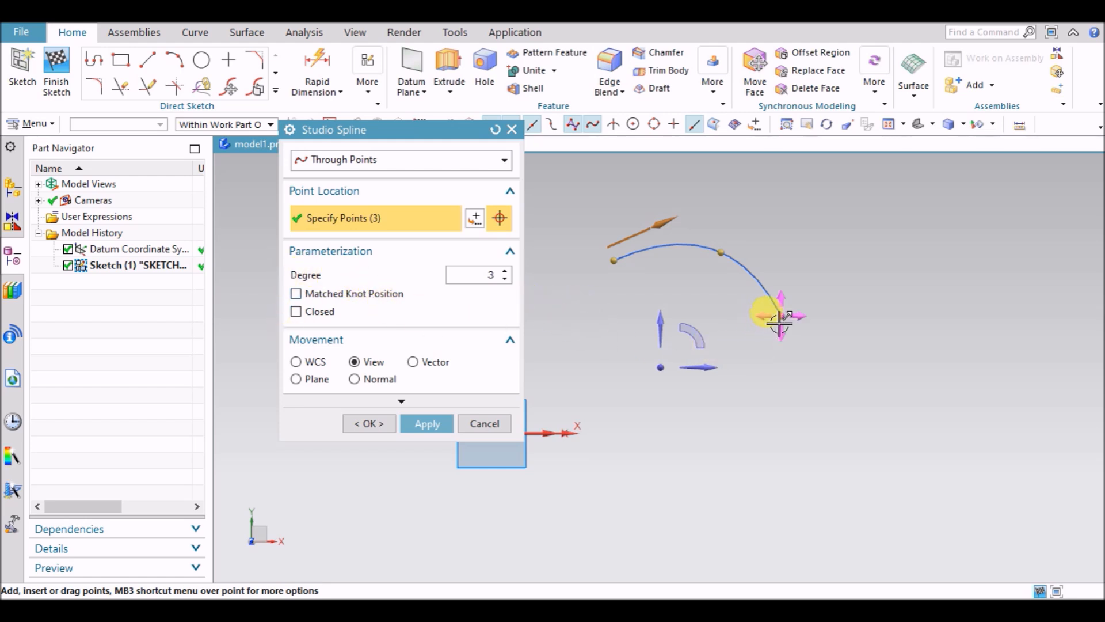
click(320, 294)
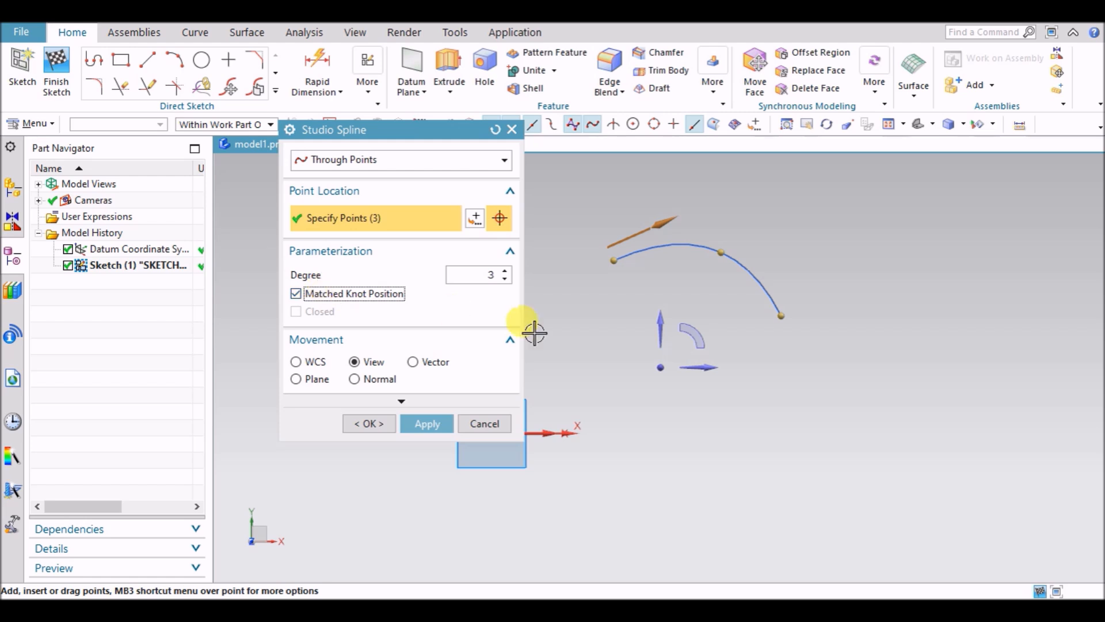
Step: Extend the arched spline downward with two more through points and turn off Matched Knot Position
click(799, 375)
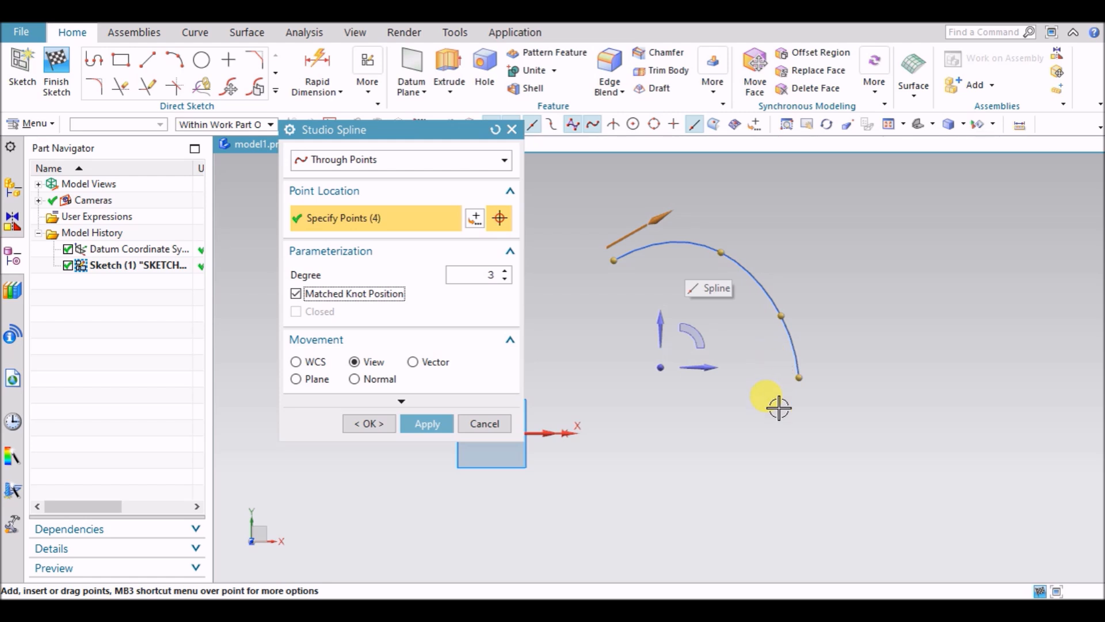
click(802, 457)
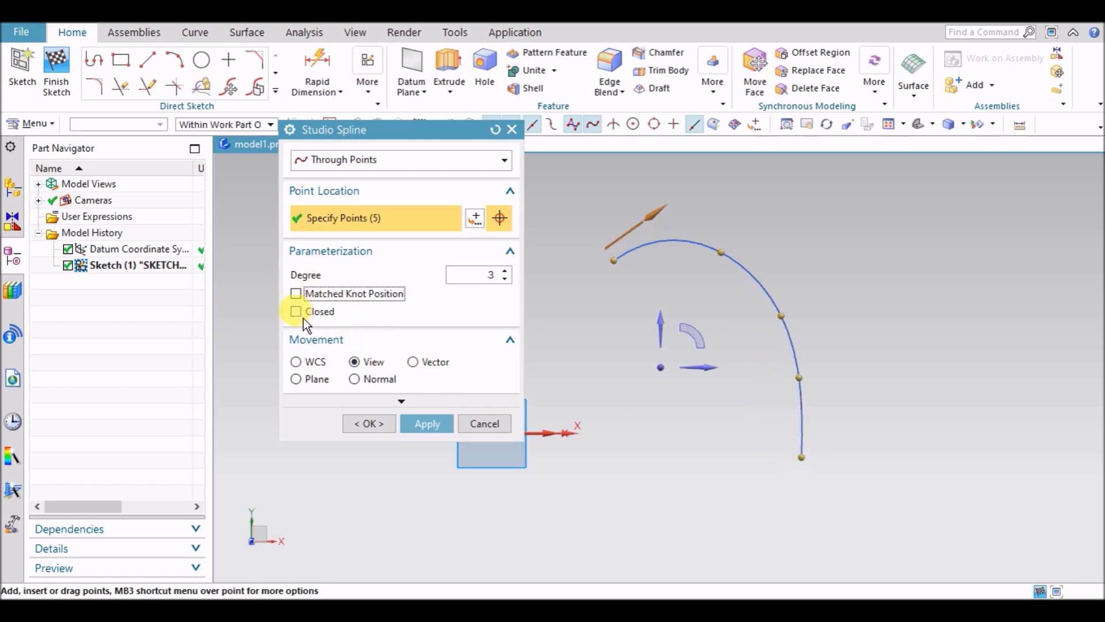
Step: Toggle the Closed option on and off to compare the closed and open spline, leaving it open
click(296, 311)
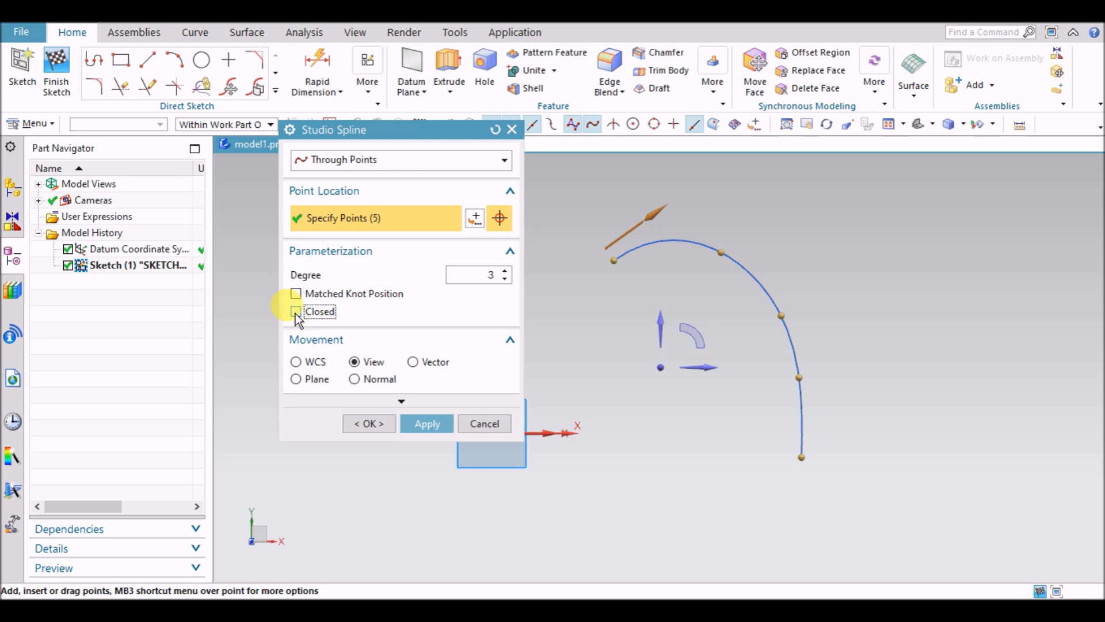
click(296, 311)
click(296, 311)
click(296, 312)
click(296, 311)
click(296, 311)
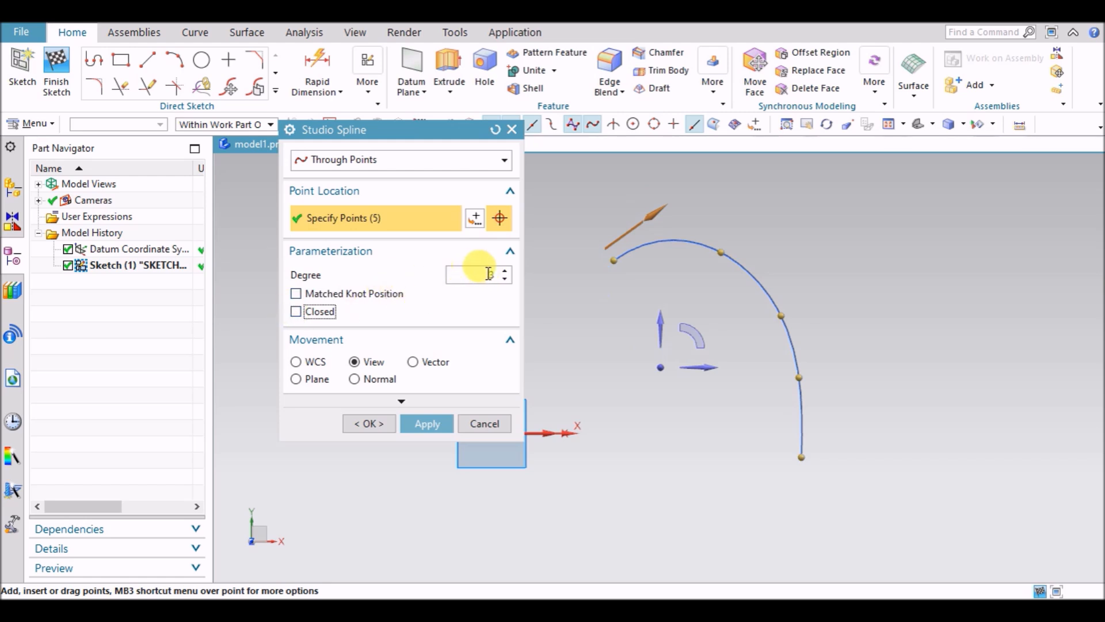
Step: Reduce the spline's degree to 1 and raise it to 24 to compare the curve shapes
click(507, 282)
click(506, 282)
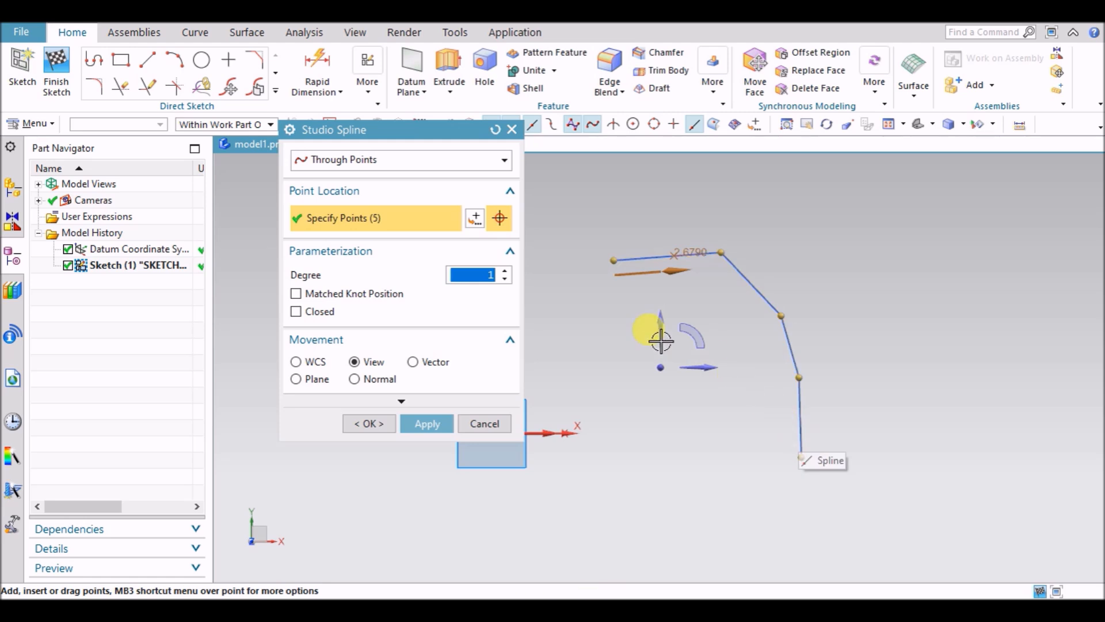
click(504, 272)
click(504, 274)
click(504, 274)
click(504, 273)
click(503, 274)
click(504, 273)
click(504, 274)
click(503, 271)
click(503, 273)
click(503, 272)
click(503, 272)
click(503, 272)
click(503, 273)
click(503, 272)
click(502, 274)
click(505, 272)
click(504, 273)
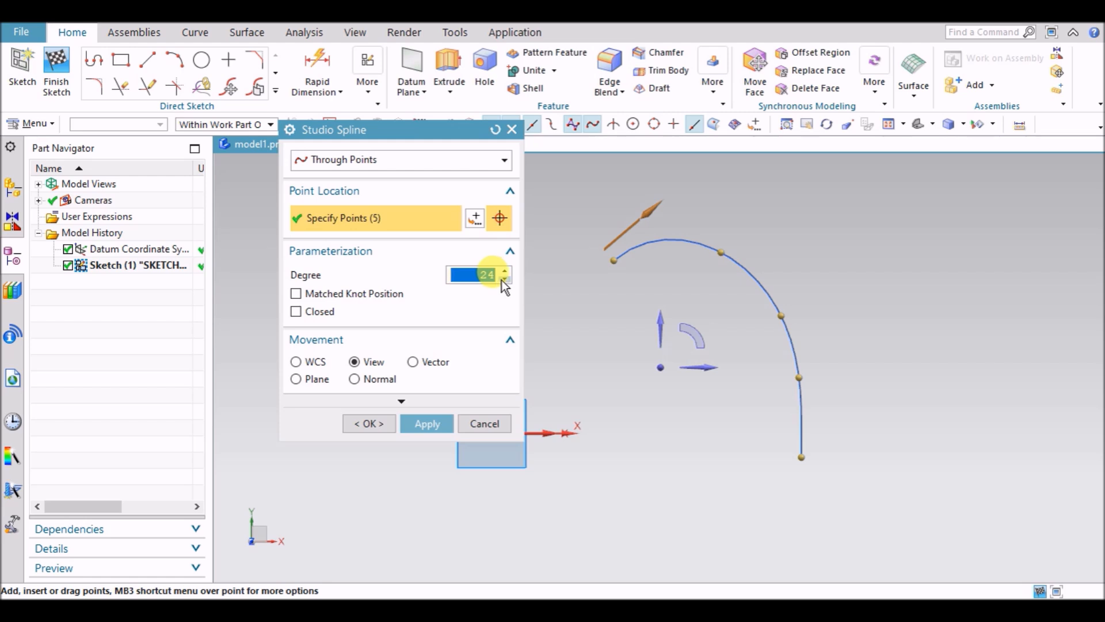
Step: Lower the spline's degree to 9
click(507, 282)
click(506, 283)
click(506, 282)
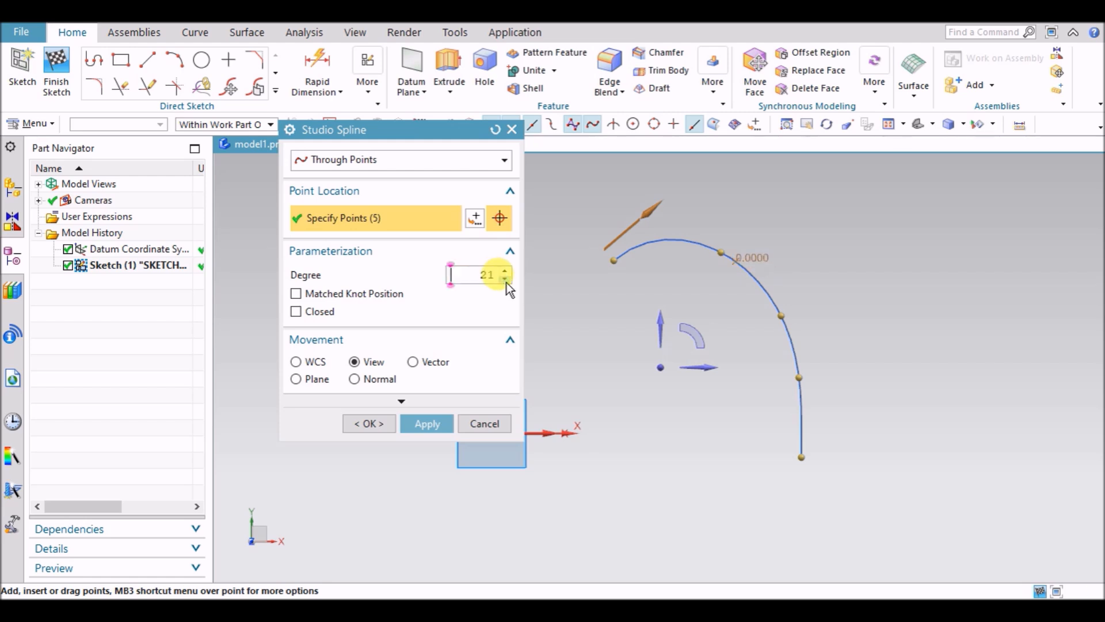
click(507, 282)
click(507, 282)
click(506, 282)
click(507, 282)
click(507, 282)
click(507, 283)
click(507, 282)
click(507, 282)
click(506, 282)
click(507, 282)
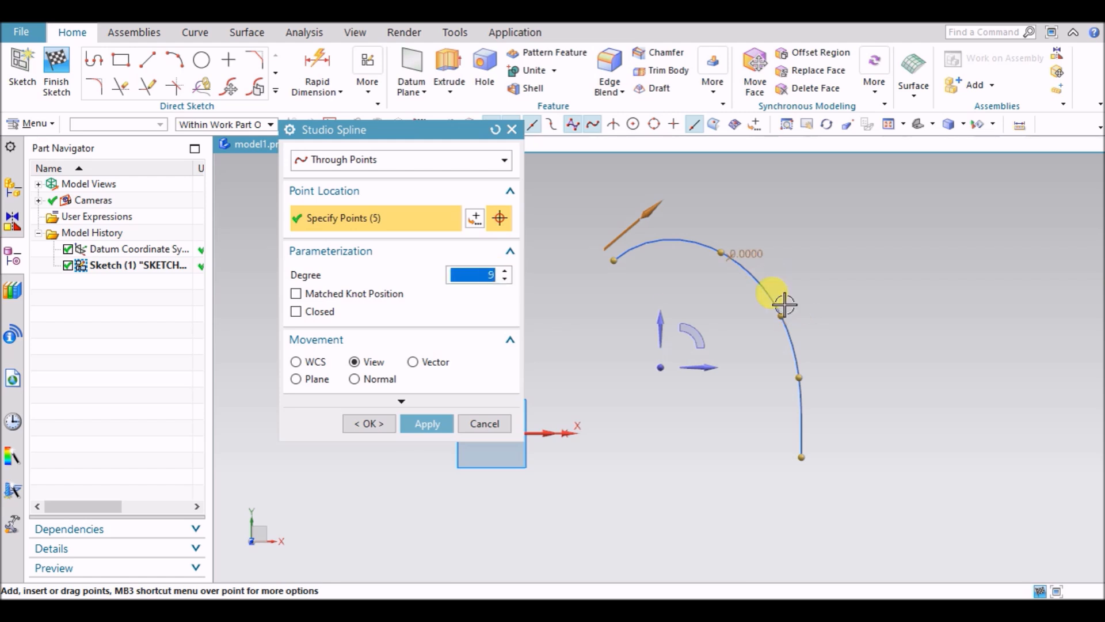
Step: Toggle Matched Knot Position to compare its effect on the degree 9 spline, leaving it enabled
click(352, 295)
click(351, 295)
click(351, 295)
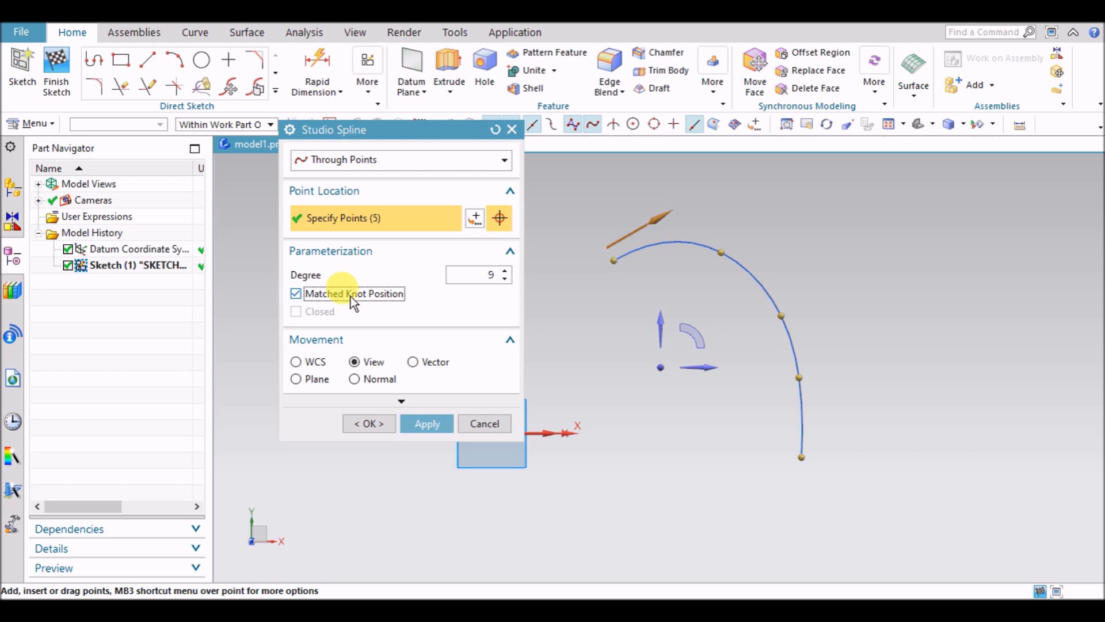
click(351, 294)
click(350, 295)
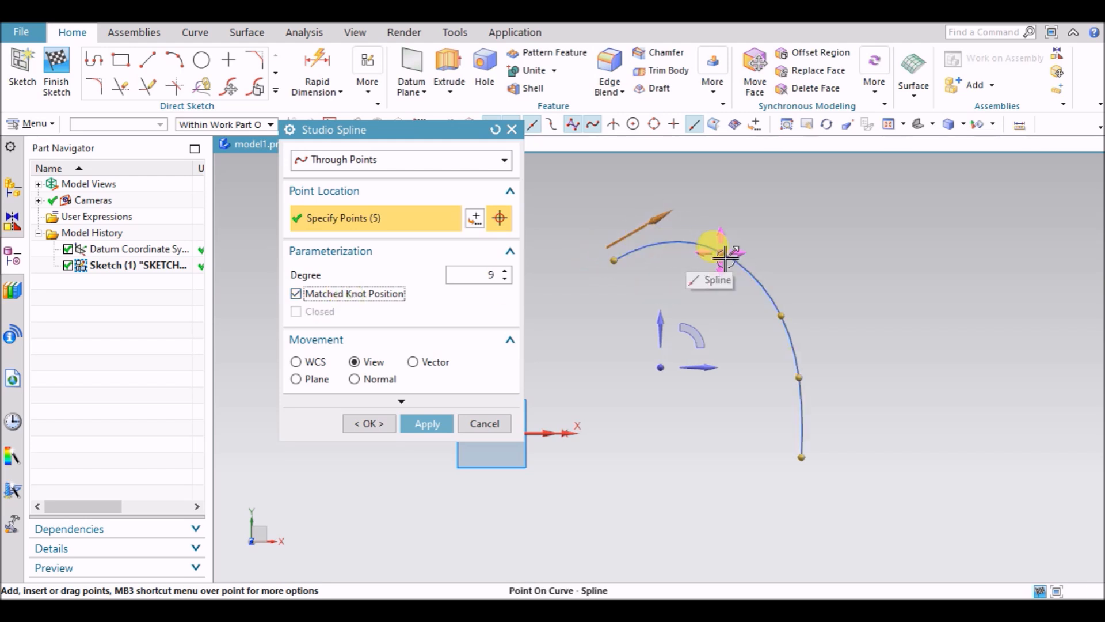
Step: Set the spline's degree to 7 and toggle Matched Knot Position for comparison, leaving it off
click(505, 279)
click(505, 279)
click(340, 293)
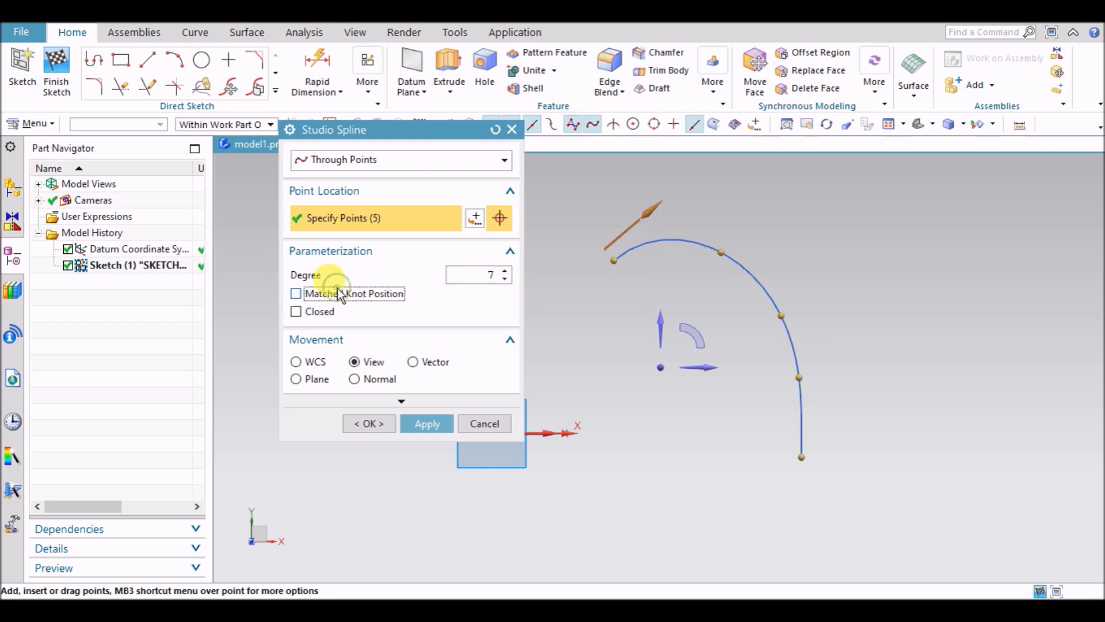
click(339, 294)
click(339, 293)
click(340, 294)
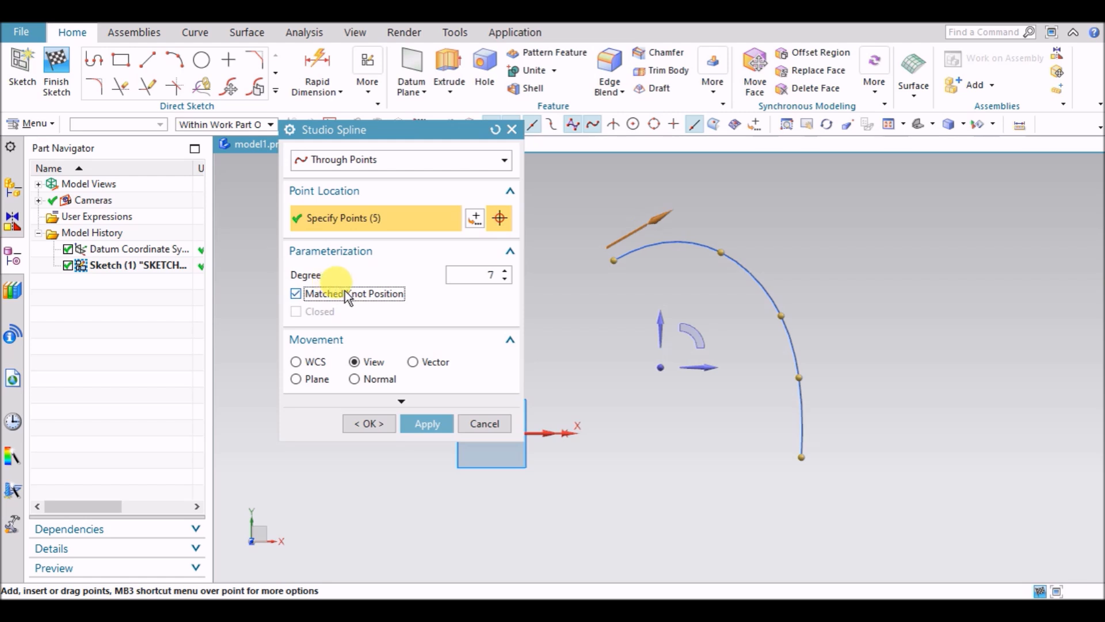
click(345, 297)
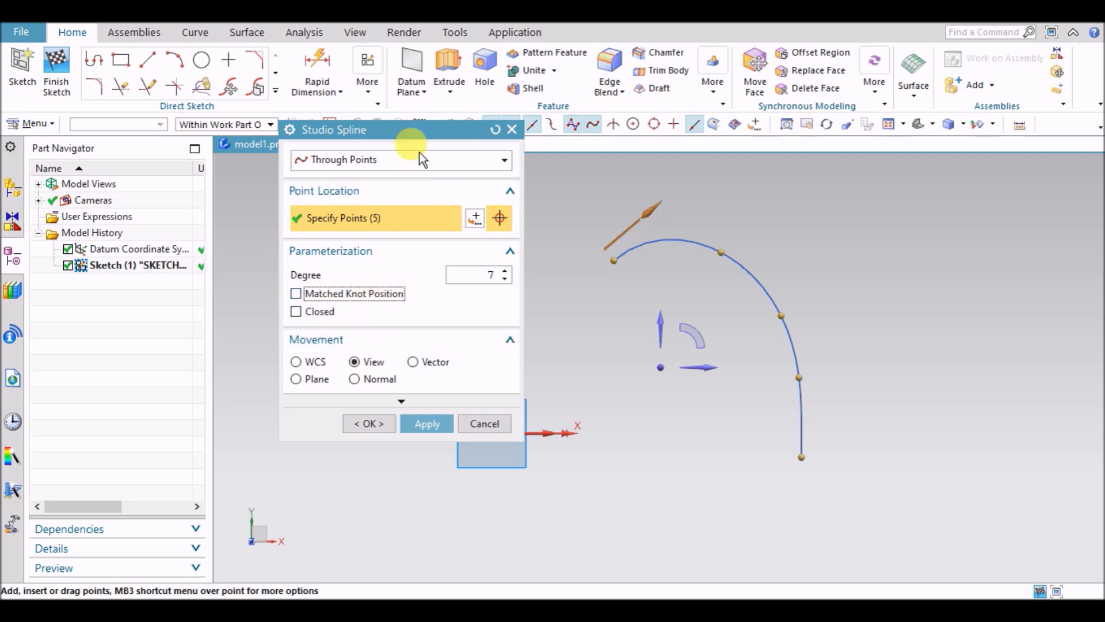
Step: Set the point movement to WCS along X and add three through points above the sketch origin
drag(361, 131, 394, 92)
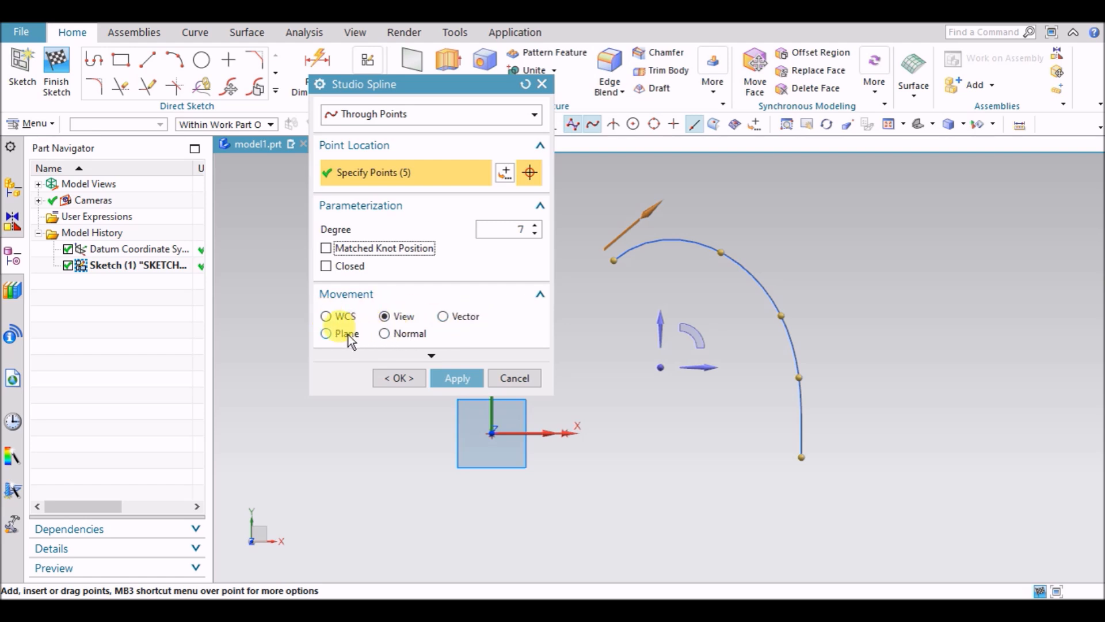
click(327, 316)
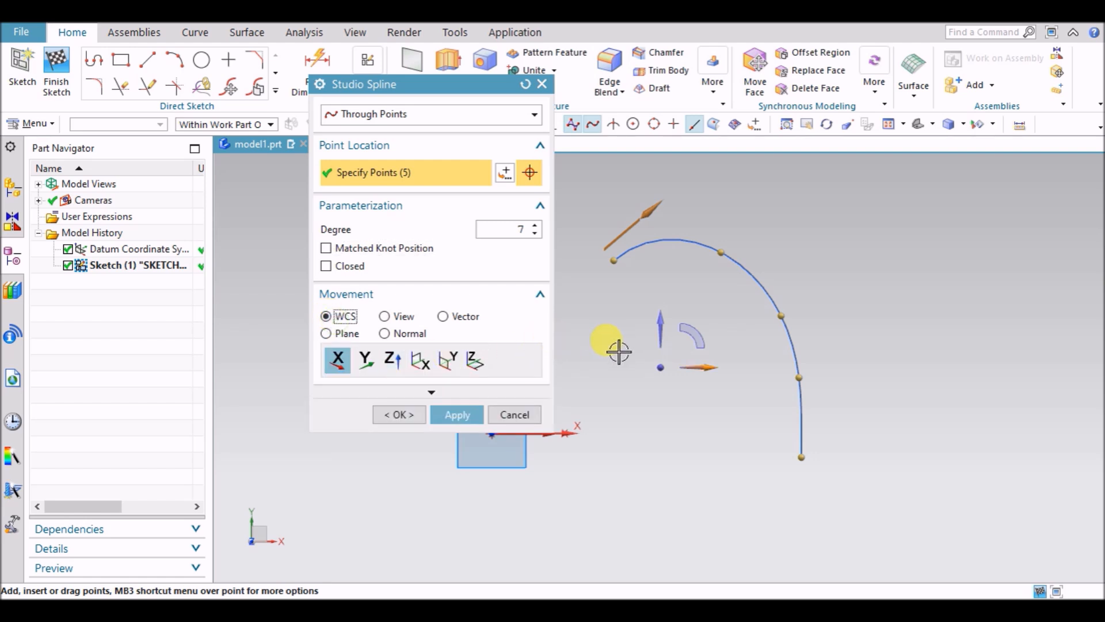
scroll(883, 316, down, 1)
click(658, 315)
click(592, 299)
click(585, 318)
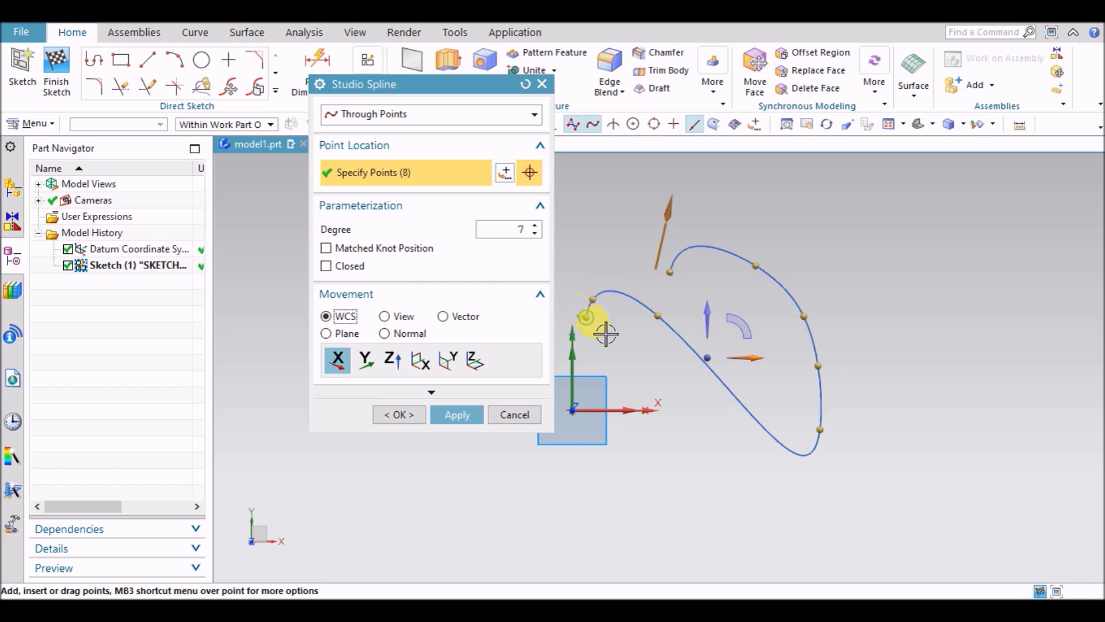
Step: Switch the WCS movement direction to Y and extend the spline with three more through points
click(366, 360)
click(637, 357)
middle_drag(703, 365, 817, 334)
click(666, 383)
click(714, 467)
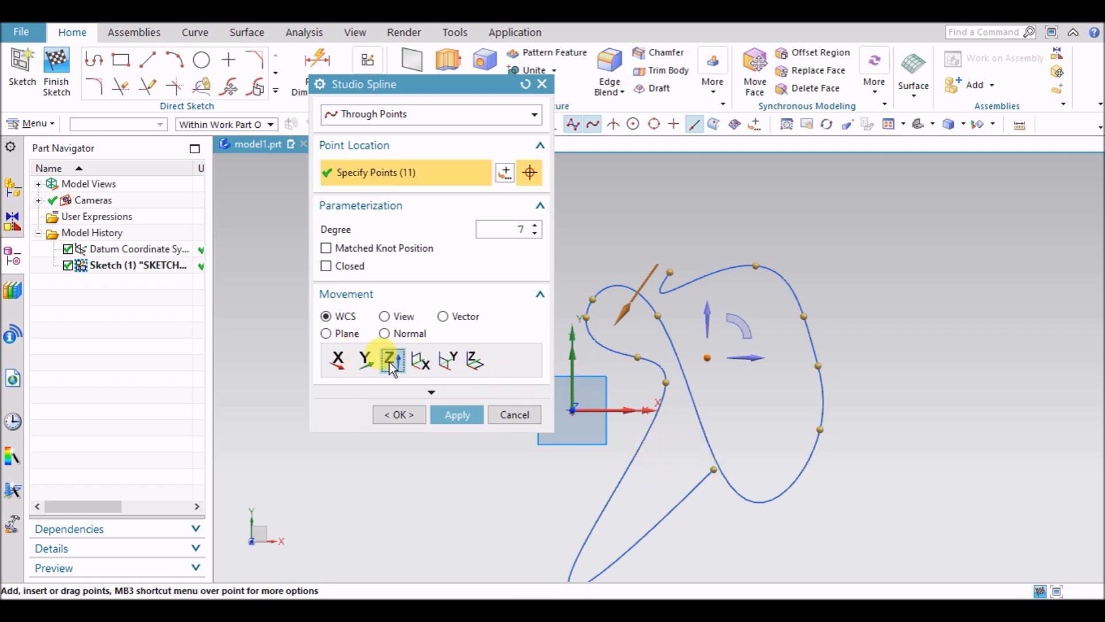
Step: Switch the WCS movement to the X plane option and add three through points below and beside the curve
click(420, 360)
click(724, 507)
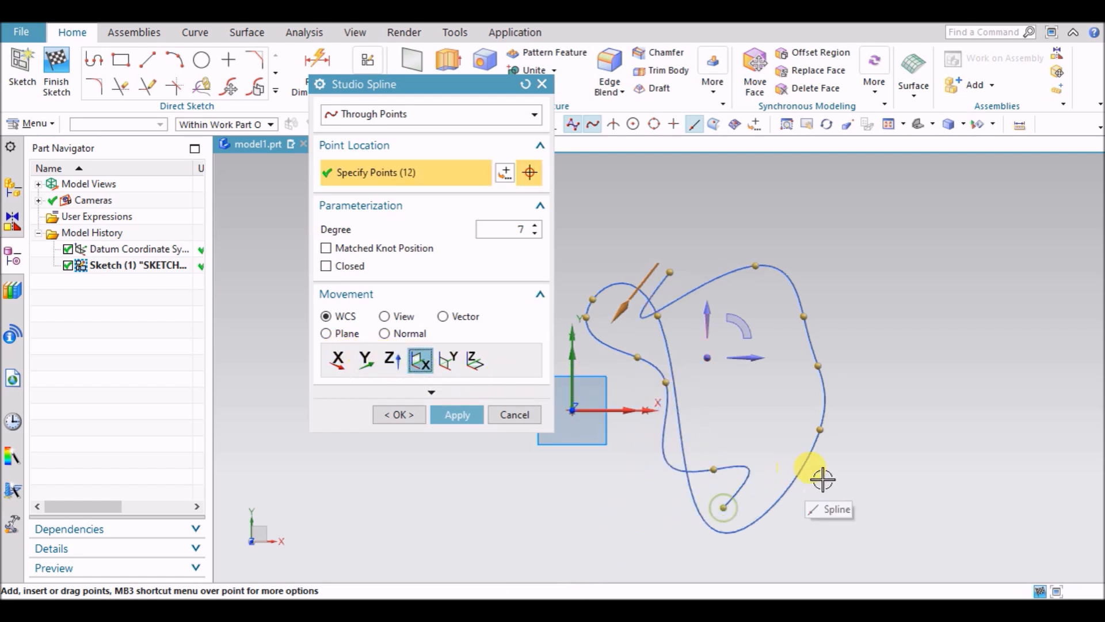
click(891, 392)
click(897, 312)
scroll(863, 316, down, 2)
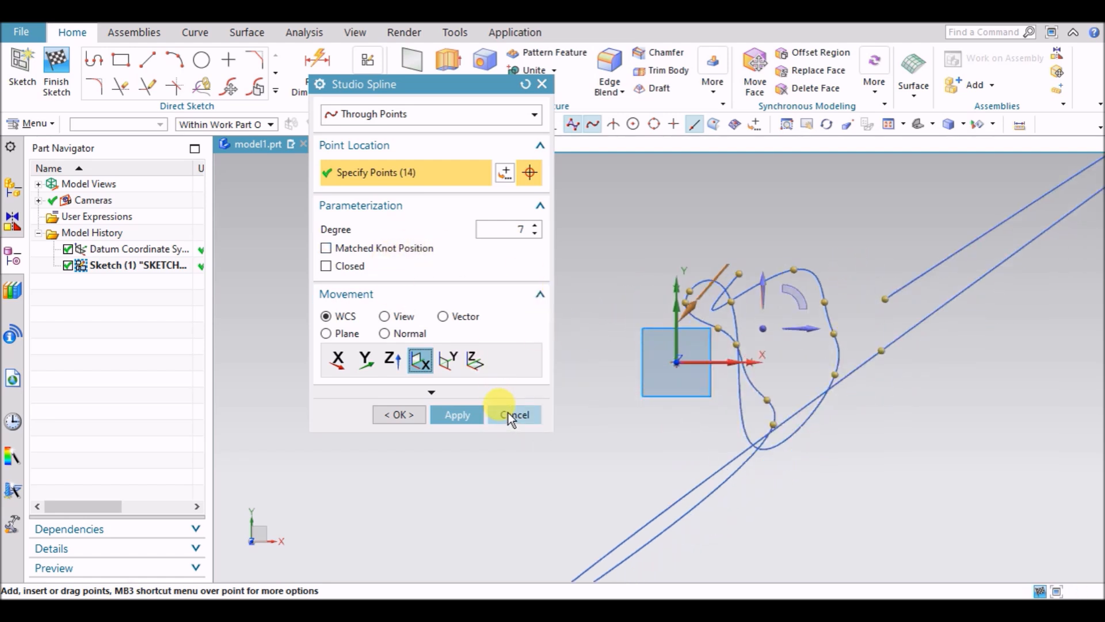
Step: Set the point movement to Vector along the sketch's Y axis and resume point specification
click(443, 319)
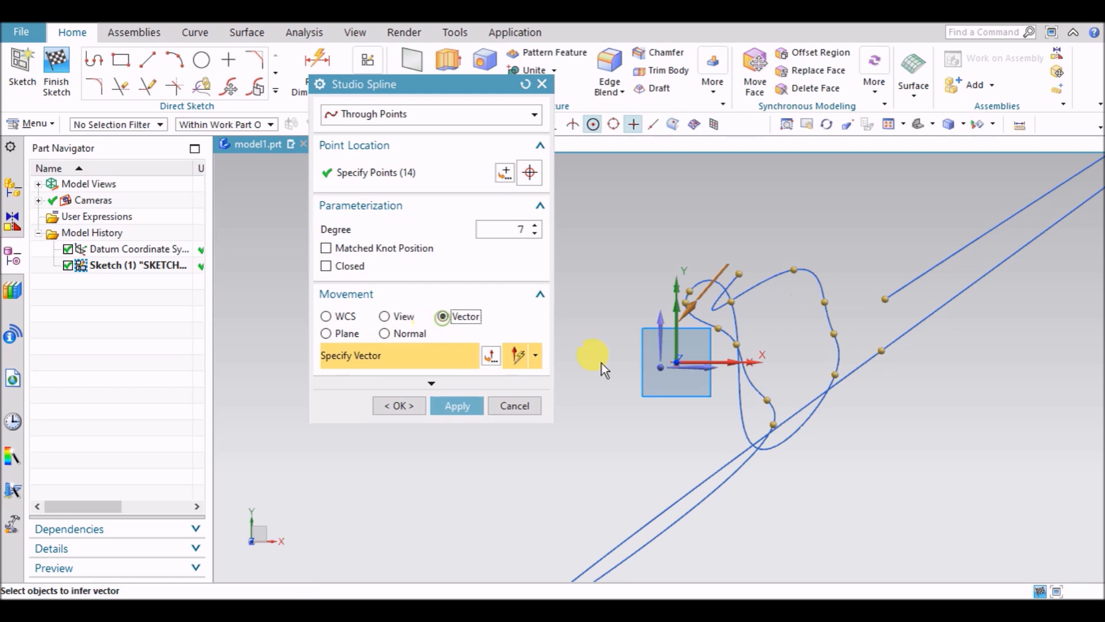
scroll(774, 321, down, 1)
click(683, 317)
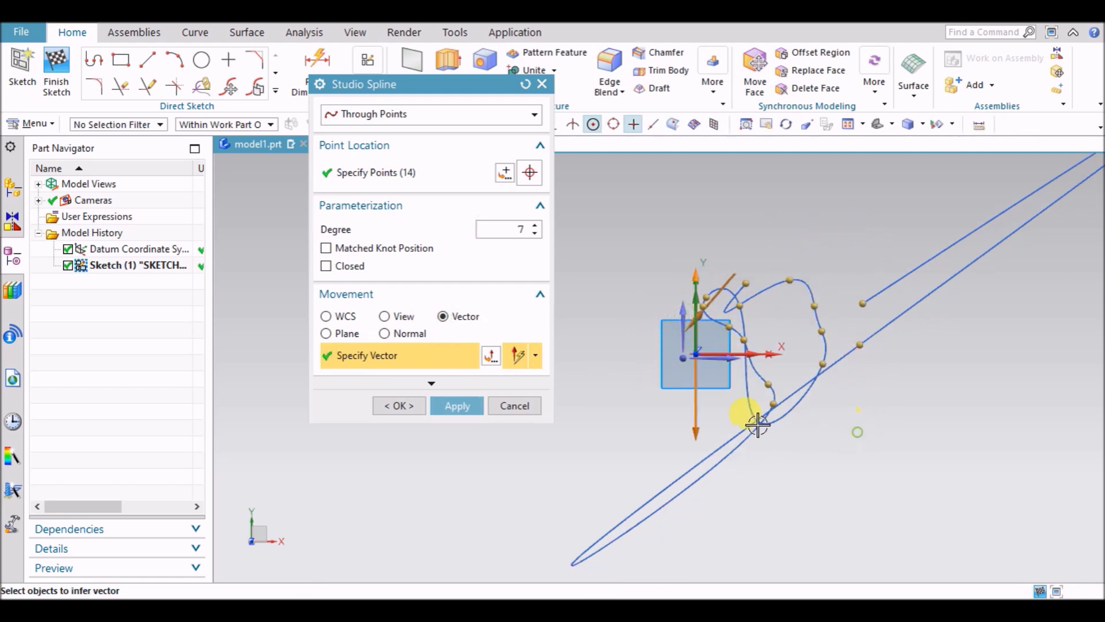
click(389, 176)
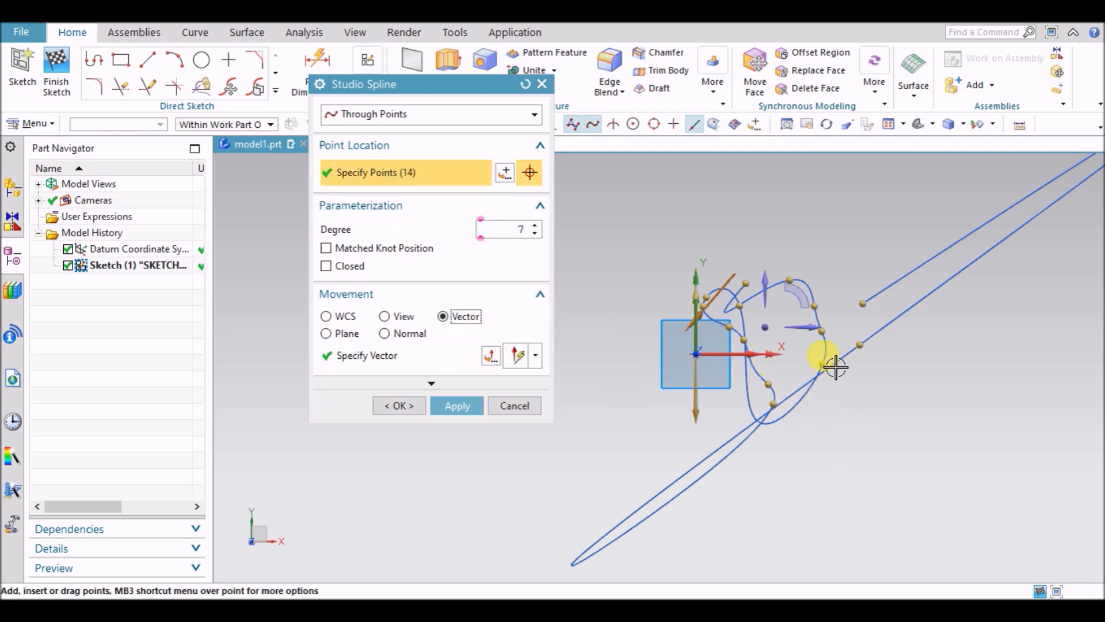
Step: Add seven through points that loop around the outside of the existing spline
click(800, 215)
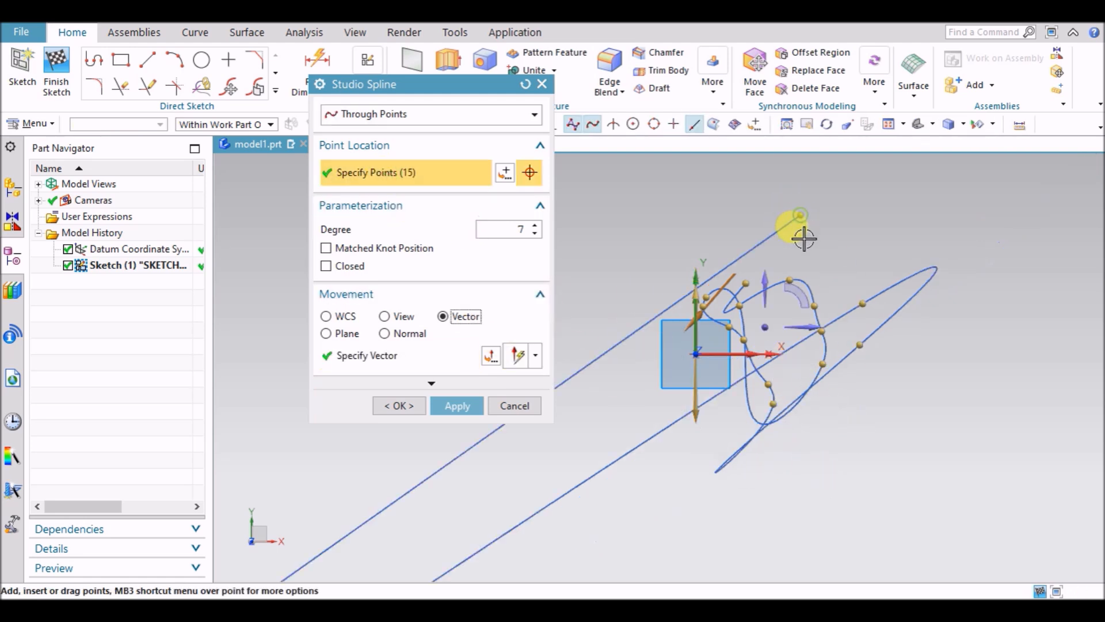
click(891, 210)
click(955, 259)
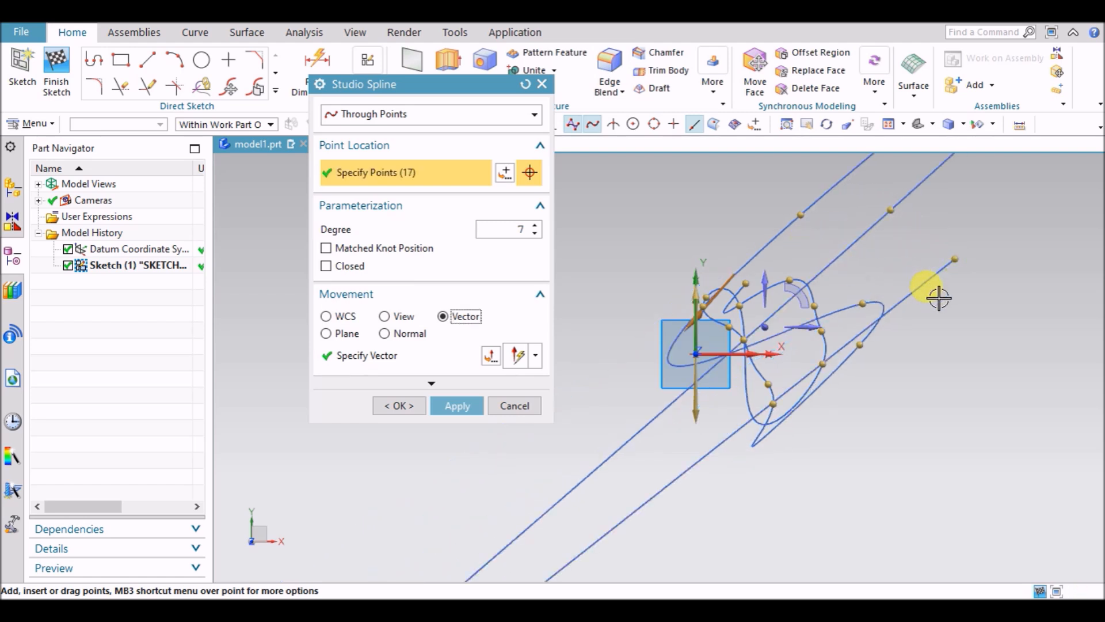
click(994, 281)
drag(994, 292, 933, 393)
click(890, 454)
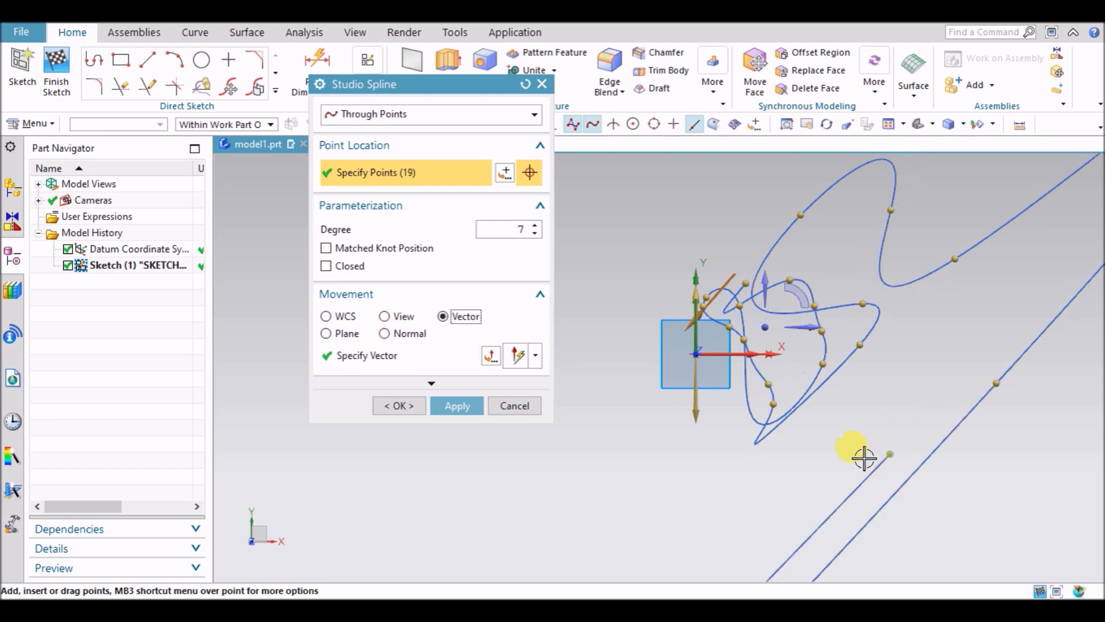
click(892, 396)
click(850, 396)
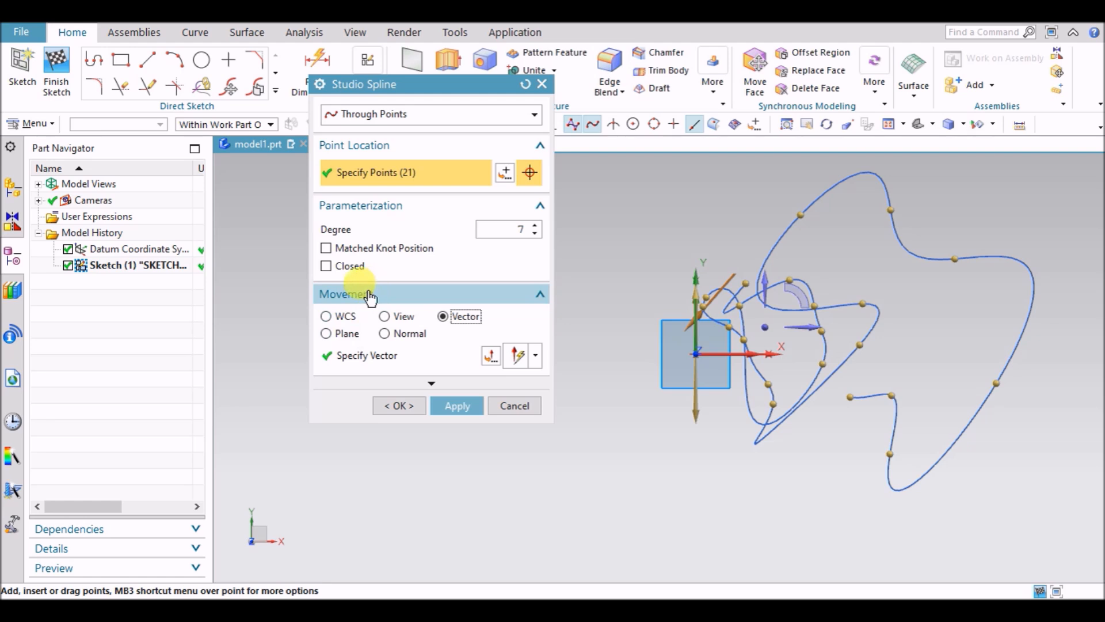
Step: Try the Plane and Normal movement options and discard the spline
click(344, 334)
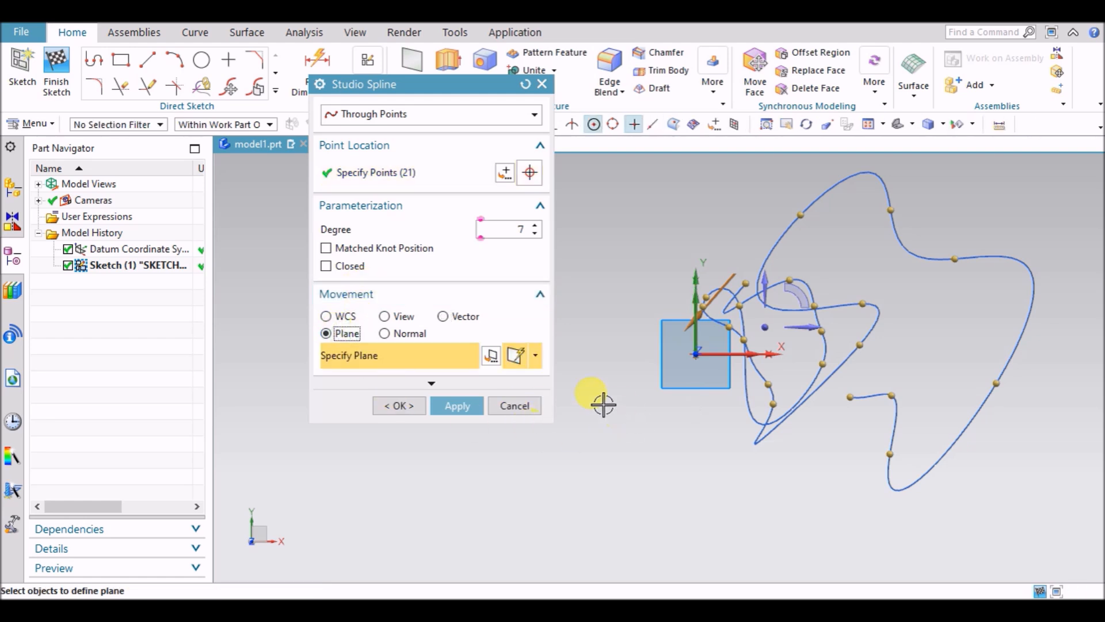
click(384, 334)
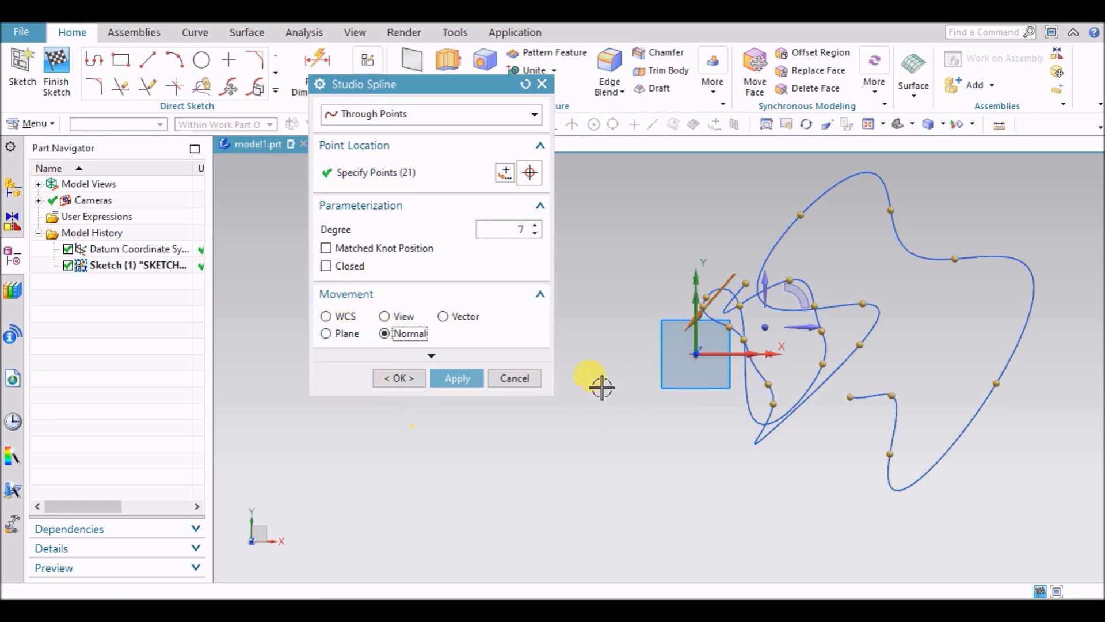
click(395, 174)
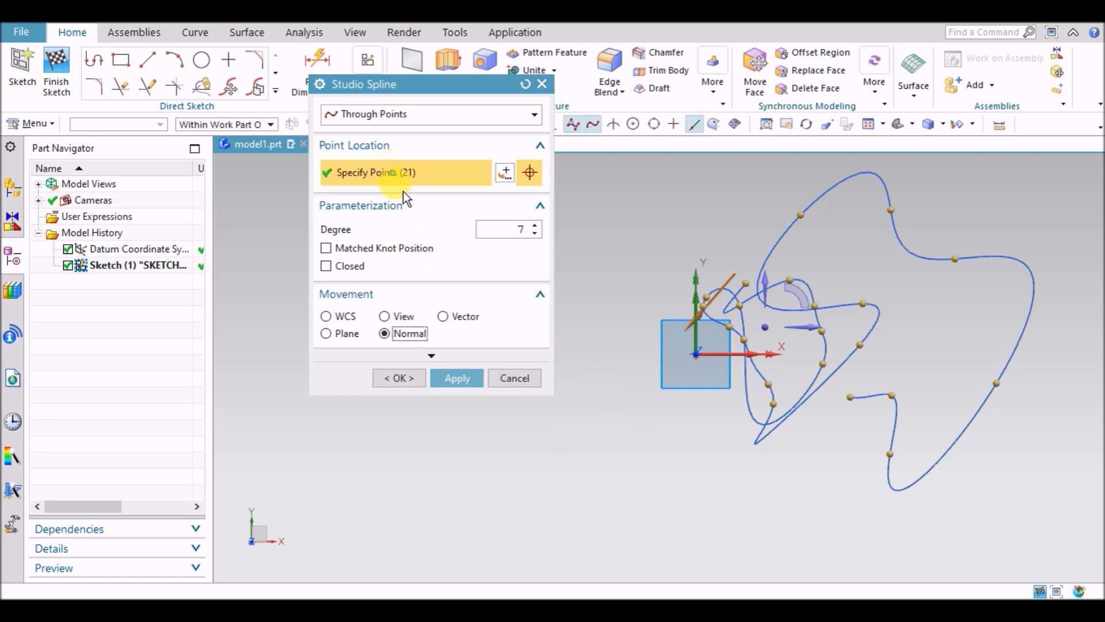
click(514, 378)
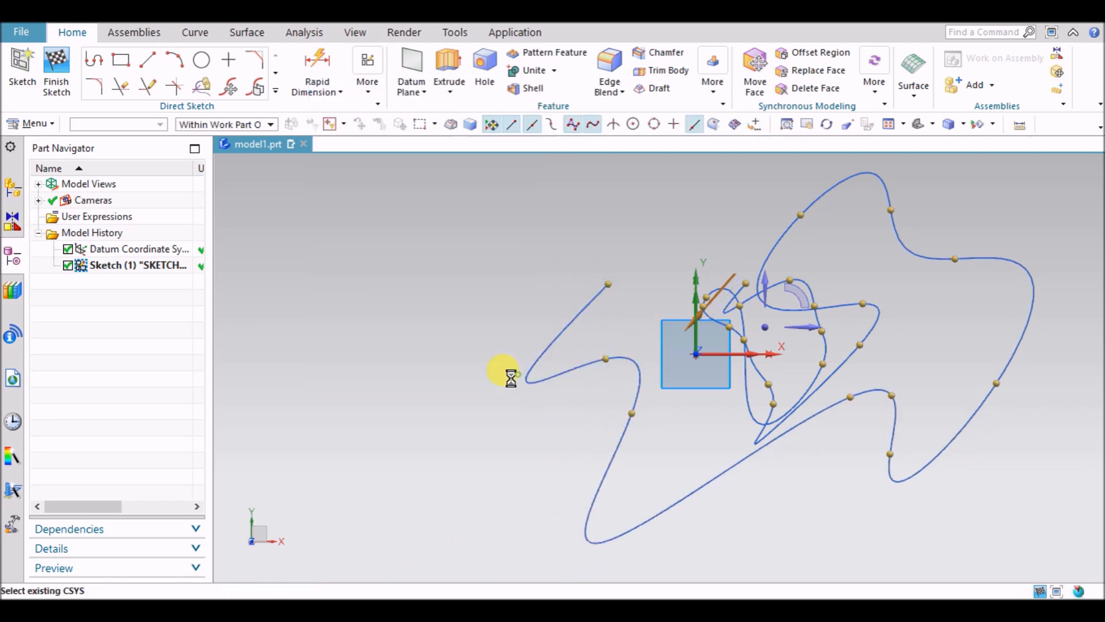
Step: Start a new Studio Spline with Closed turned off and place three through points above the sketch origin at degree 1
click(274, 91)
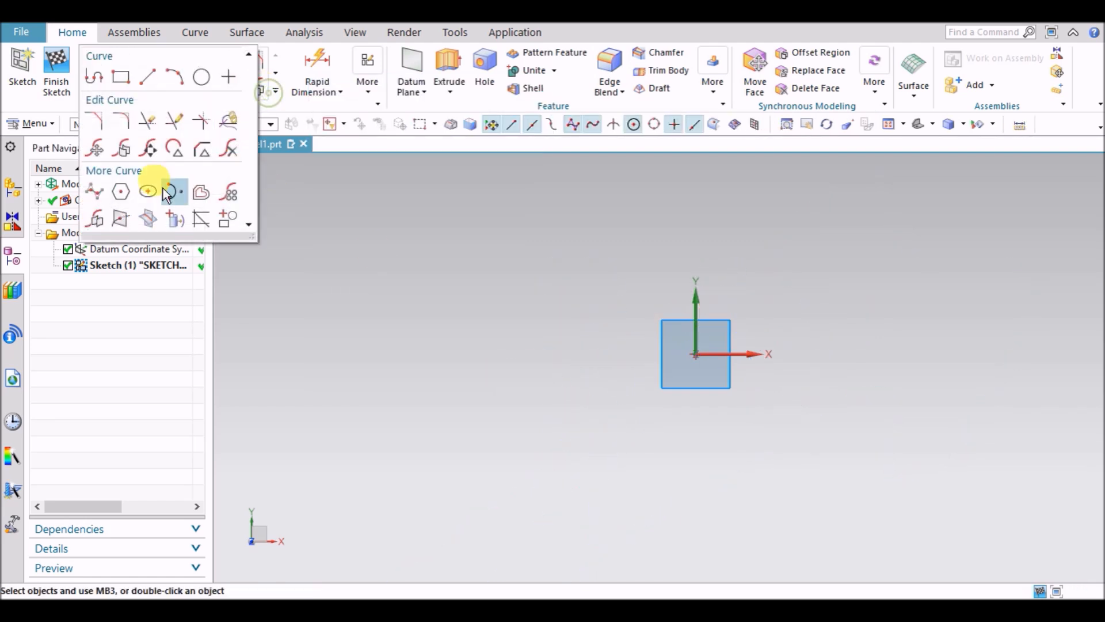
click(100, 196)
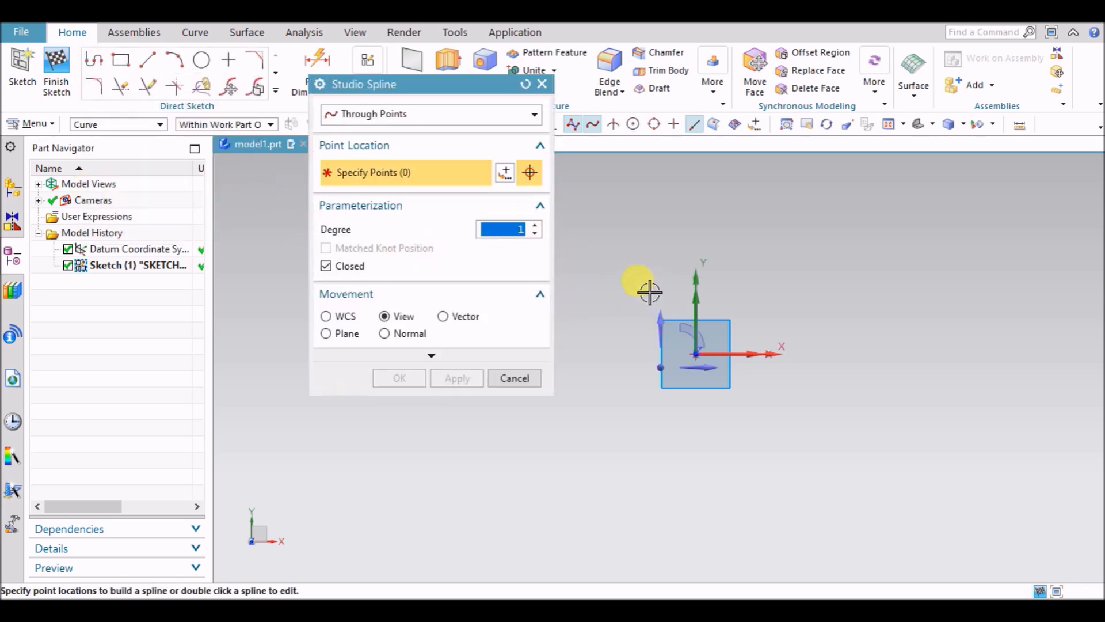
click(347, 263)
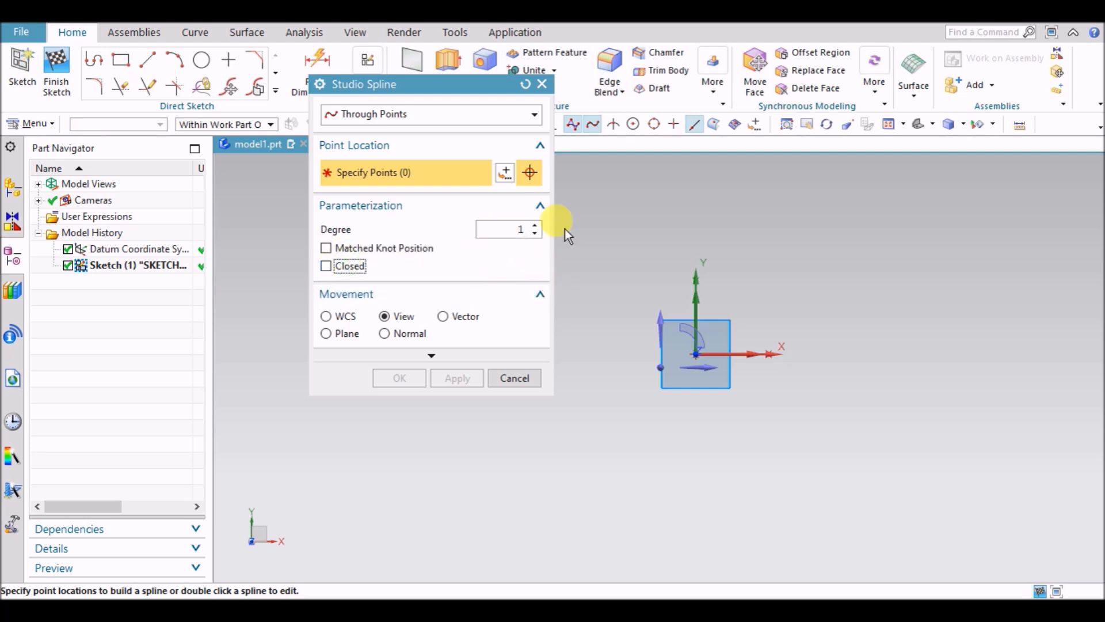
click(636, 248)
click(700, 233)
click(756, 275)
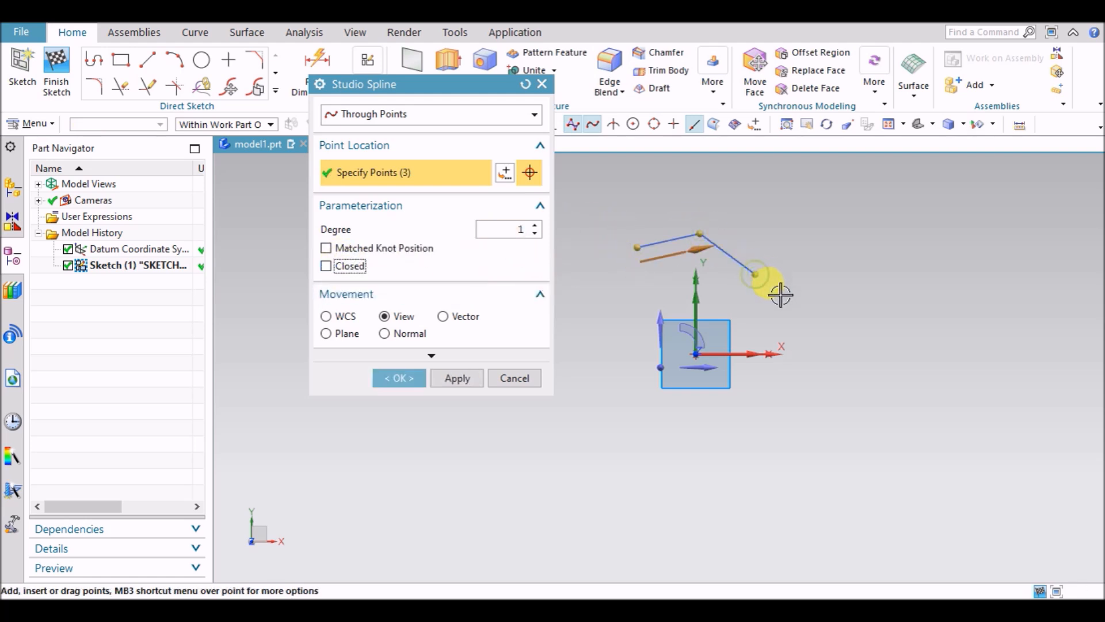
Step: Set the degree to 9 and movement to Normal, and add four through points curving back over the spline
click(537, 226)
click(536, 227)
click(409, 330)
click(791, 296)
click(860, 246)
click(816, 212)
click(725, 196)
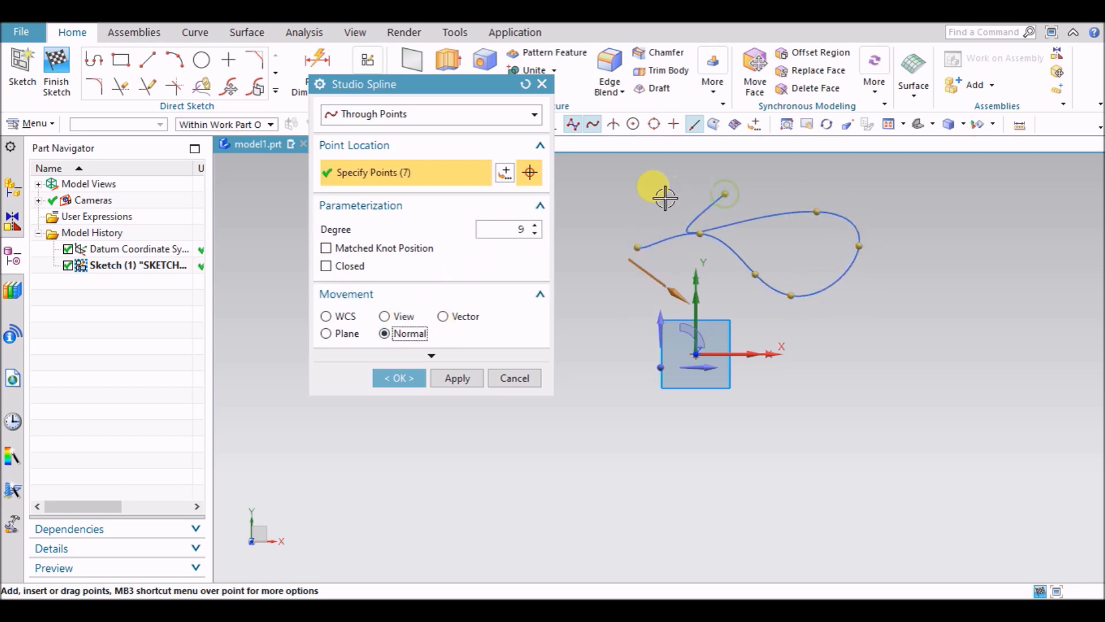
Step: Try the WCS movement option, switch it to View, and expand the Studio Spline settings to show the constraint and extension options
click(351, 316)
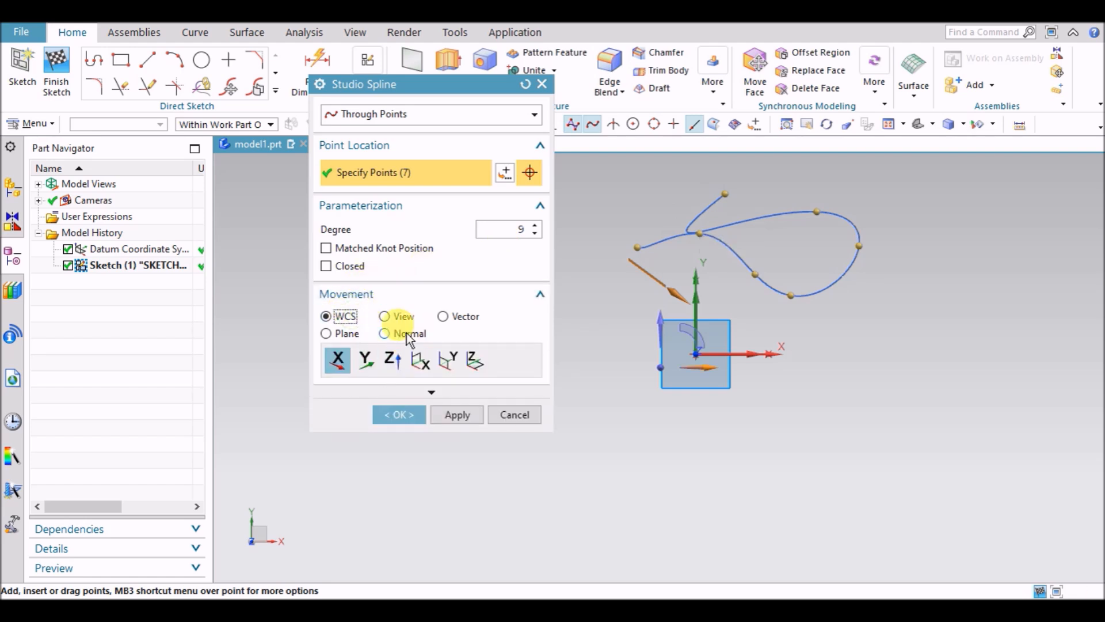
click(416, 395)
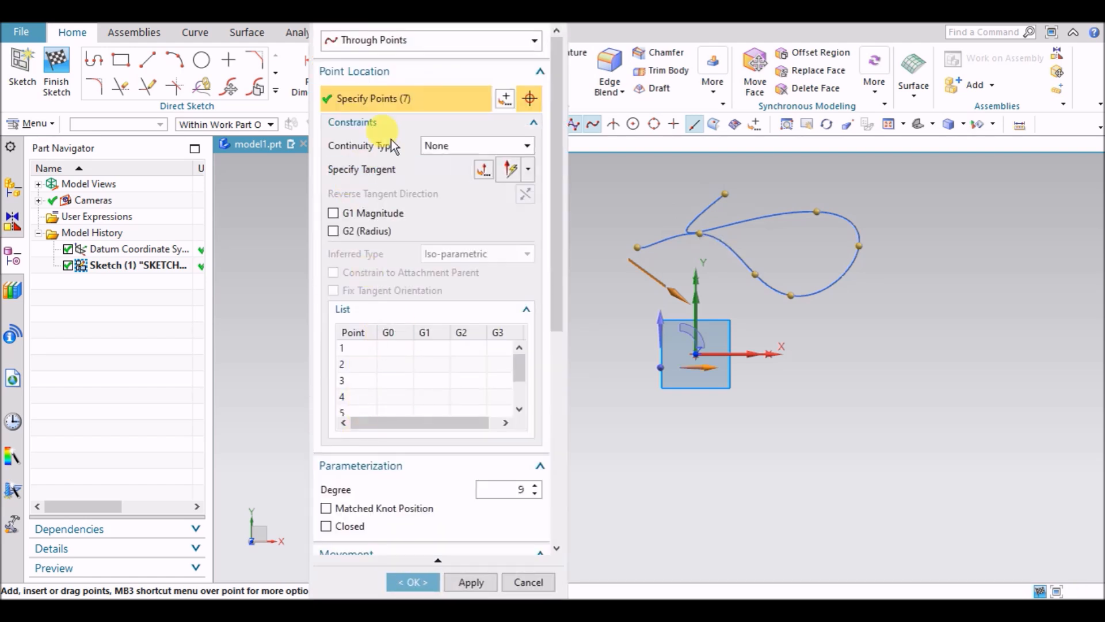
drag(425, 11, 429, 71)
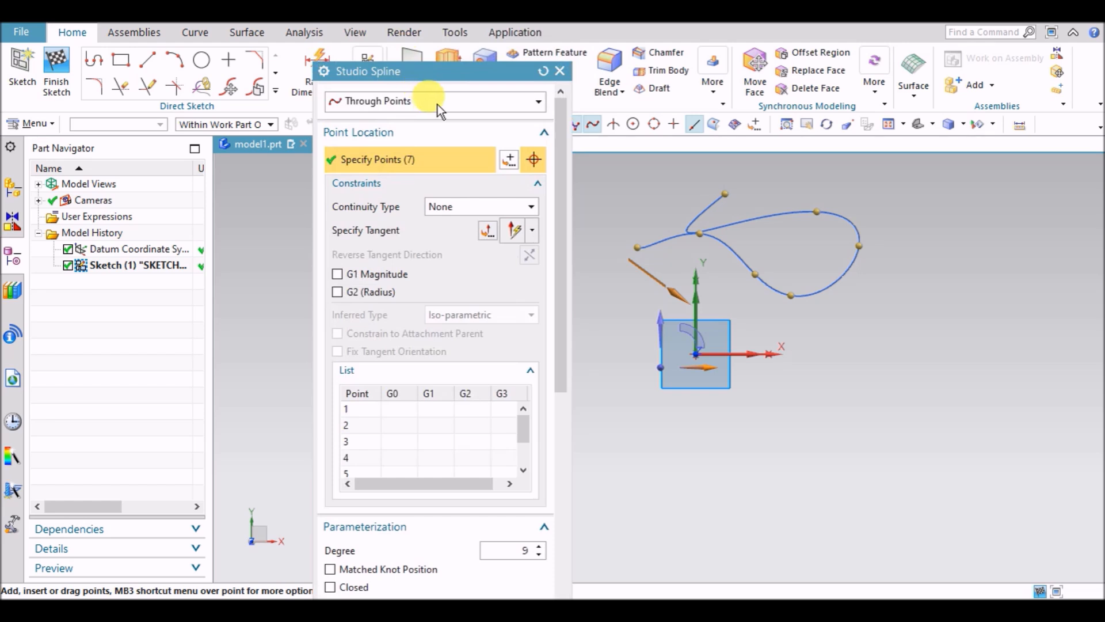
scroll(409, 510, down, 5)
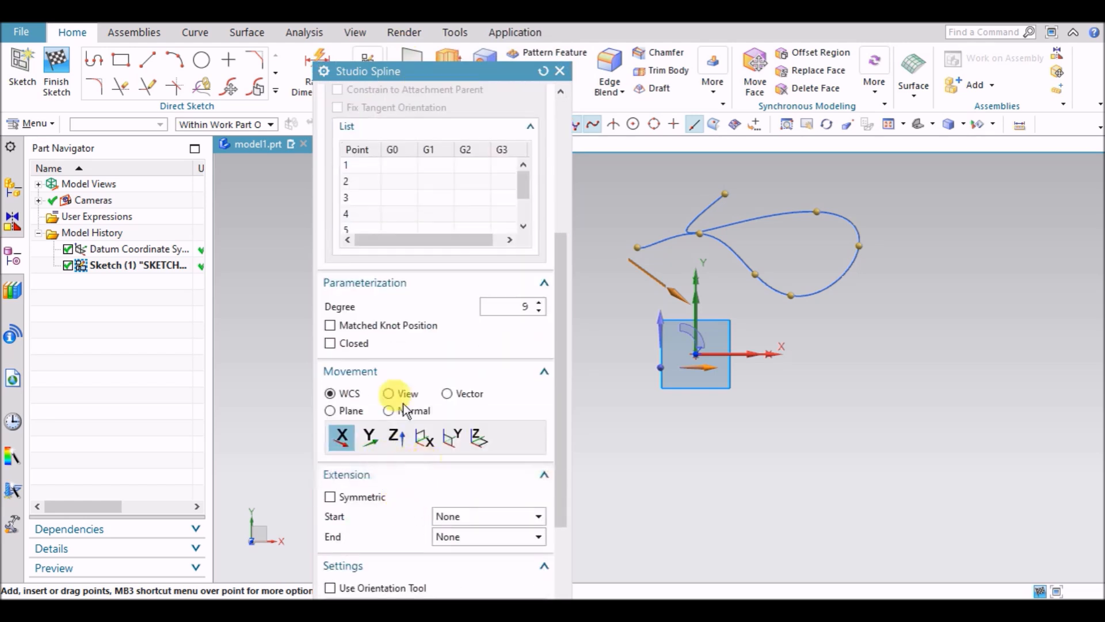
click(389, 394)
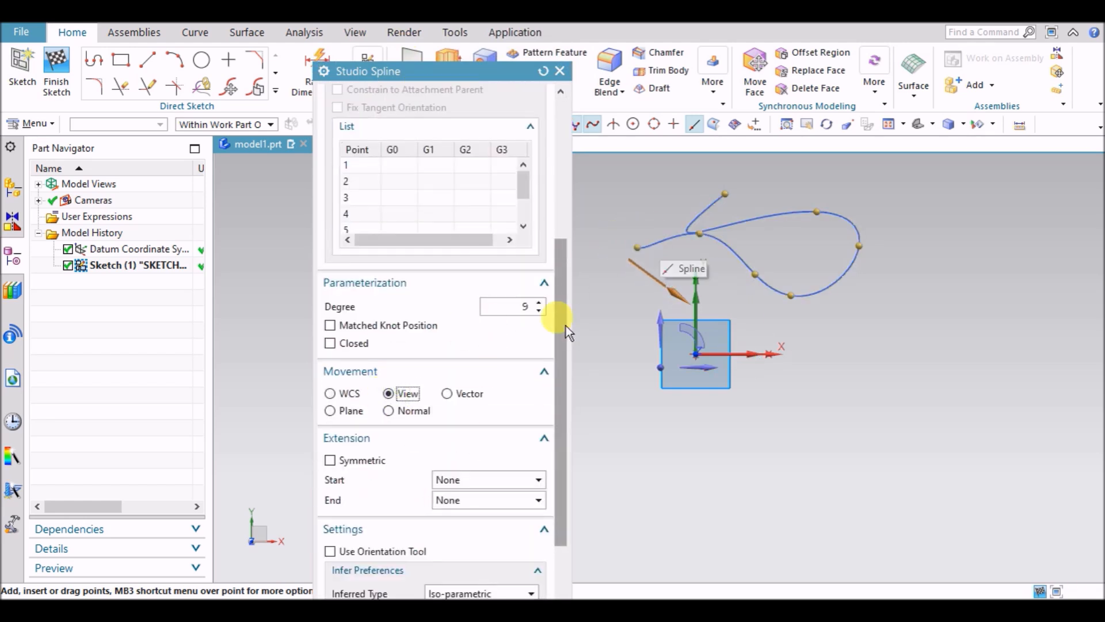
scroll(401, 471, down, 2)
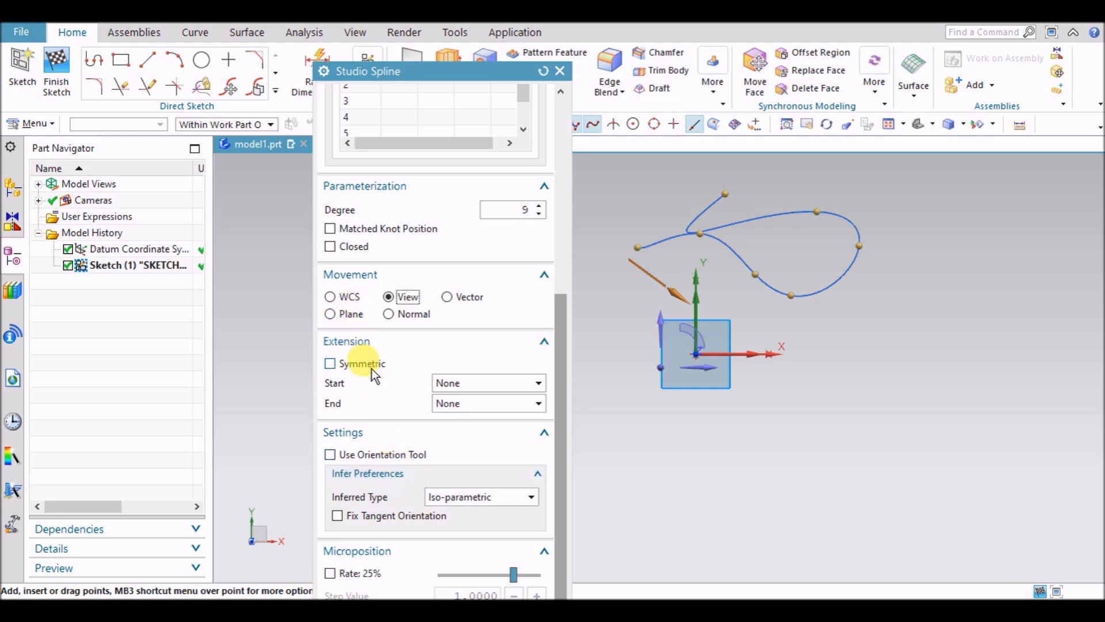
mouse_move(396, 67)
mouse_down()
mouse_move(400, 124)
mouse_move(388, 77)
mouse_up()
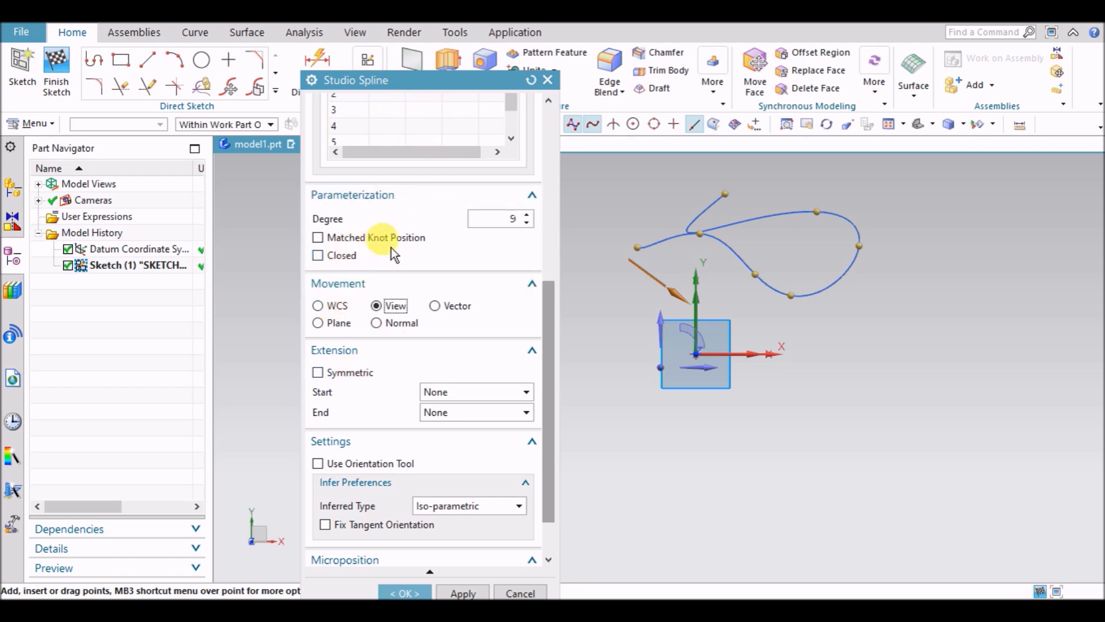
Step: Examine the constraints point list by selecting its entries in turn to match each one with its through point on the spline
scroll(392, 247, up, 3)
scroll(454, 222, up, 2)
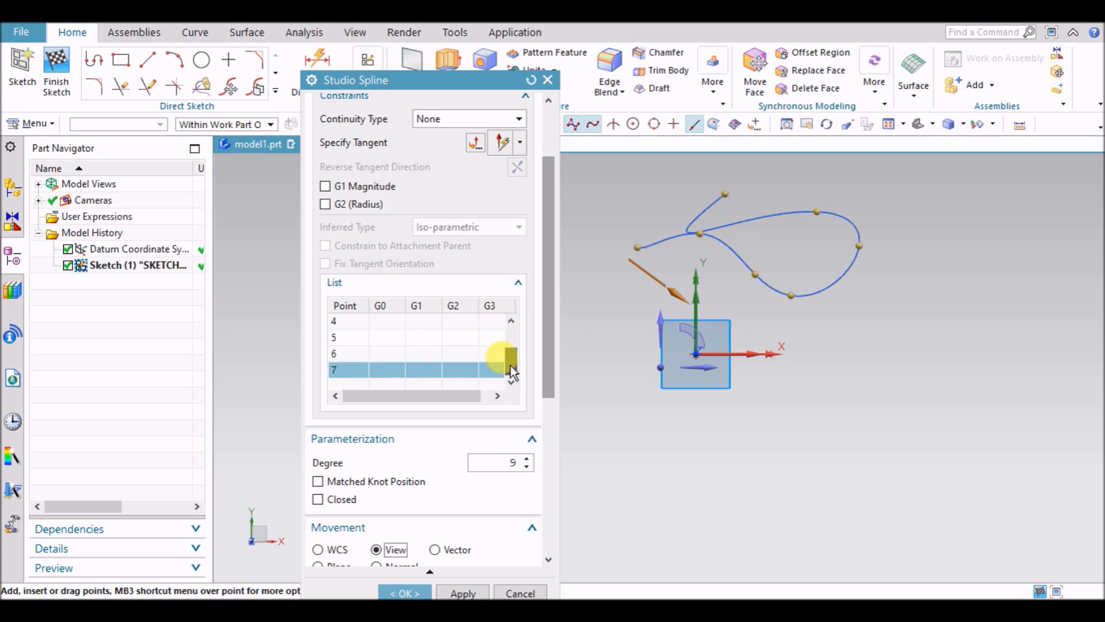
click(338, 321)
click(343, 337)
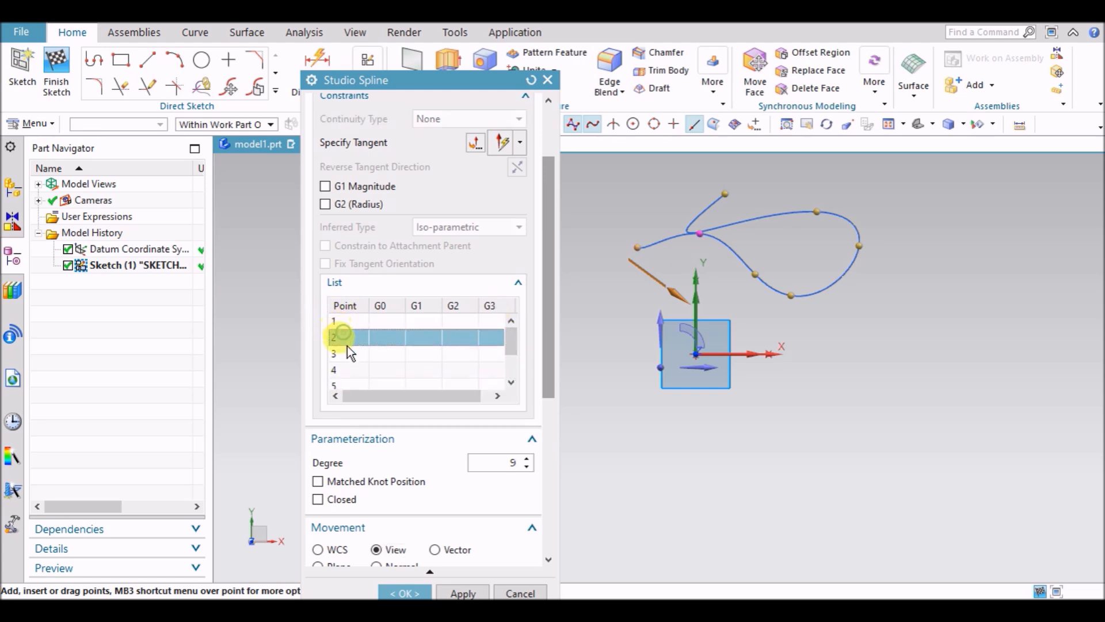
click(351, 358)
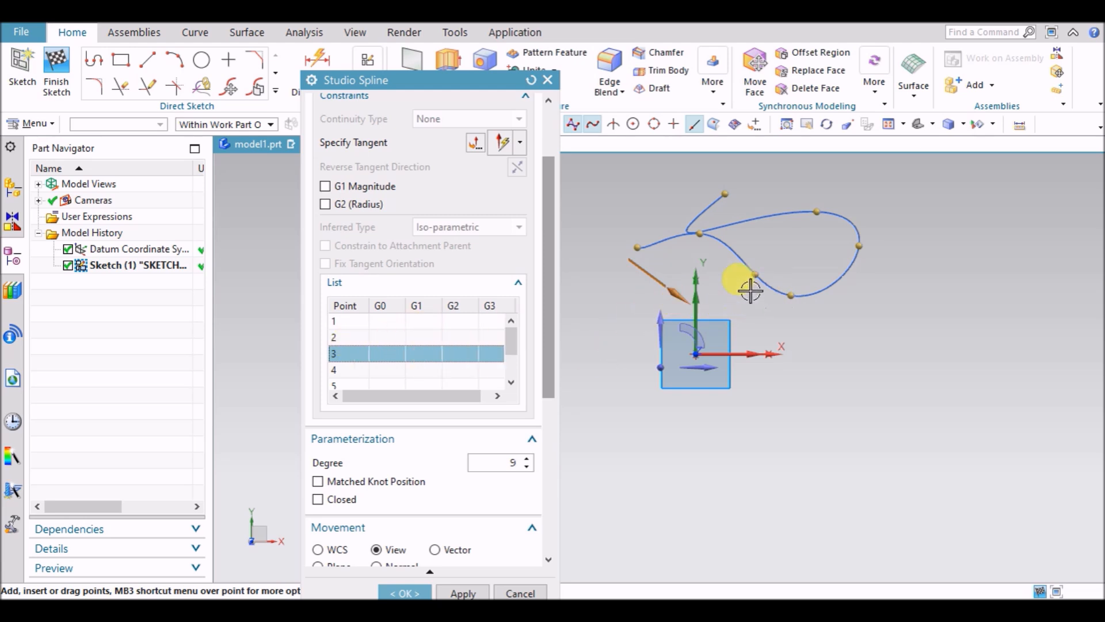
click(344, 357)
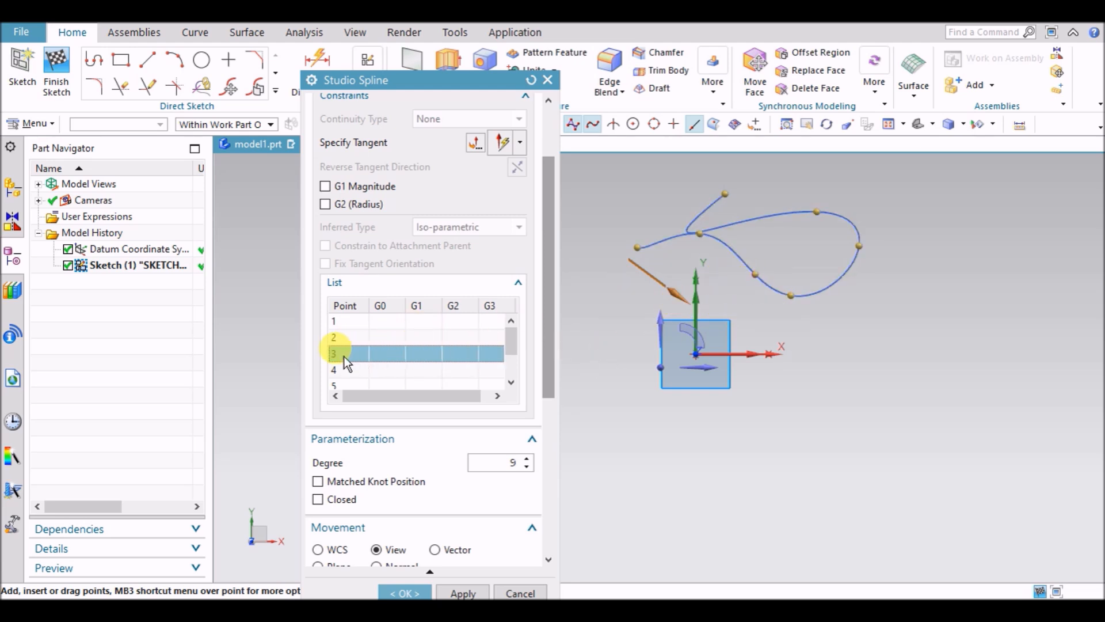
click(333, 370)
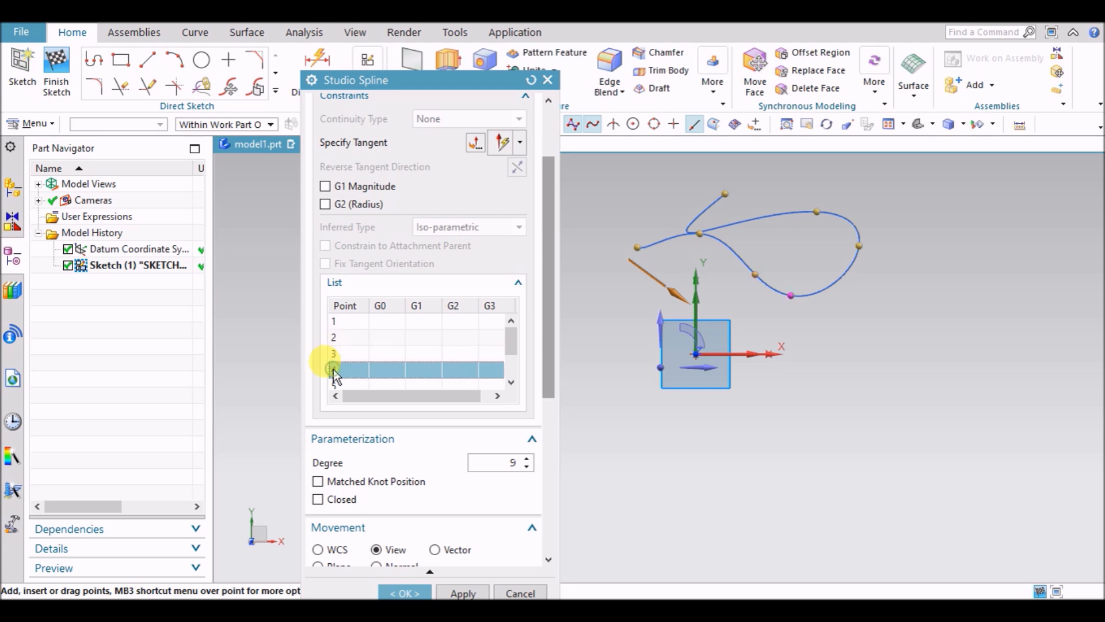
scroll(337, 375, down, 3)
click(338, 289)
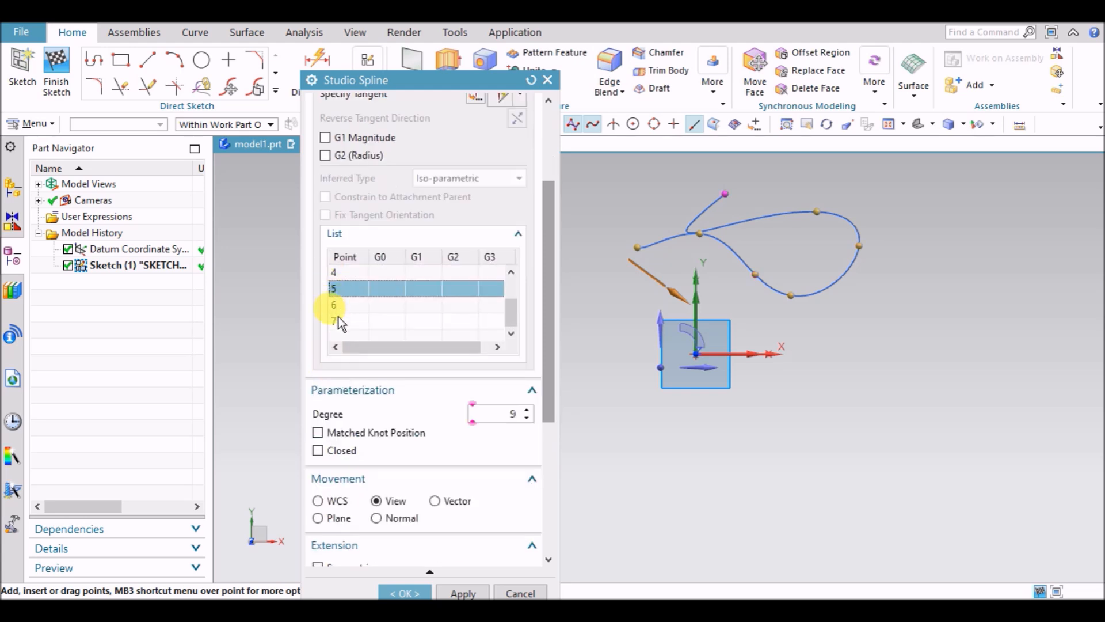
click(339, 320)
scroll(348, 307, up, 4)
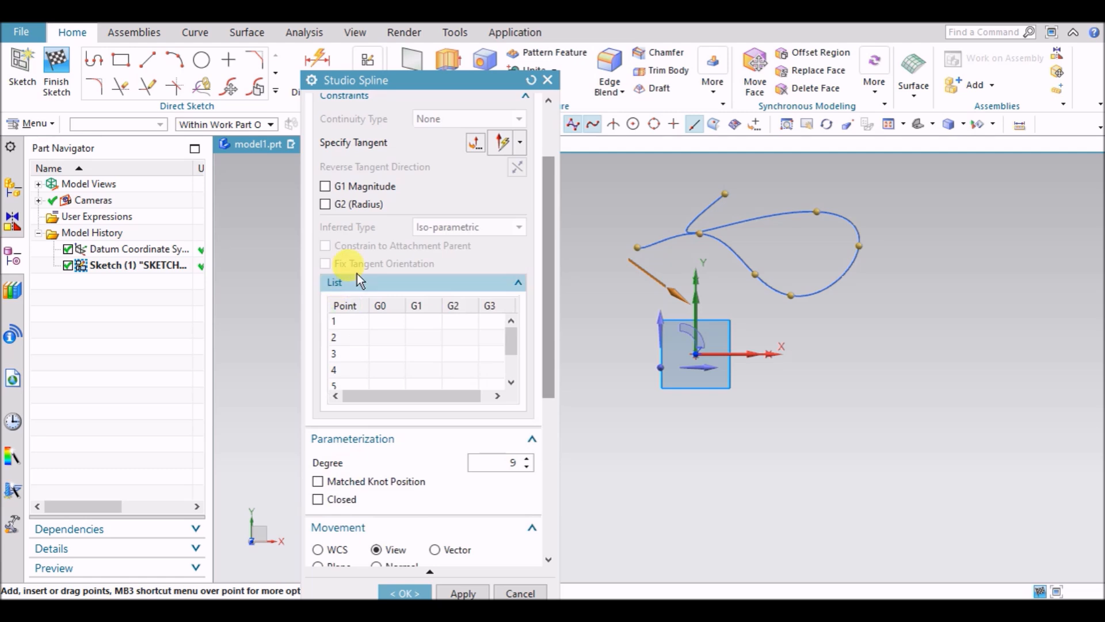
scroll(361, 194, up, 3)
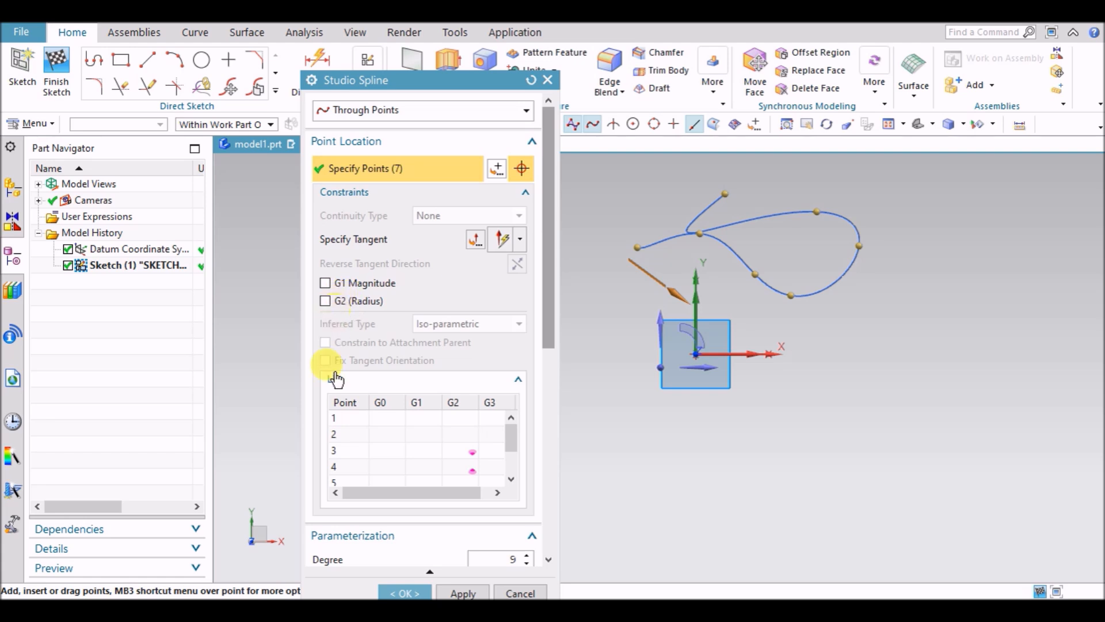
Step: Constrain through point 3 with a G2 radius, trying 5, 10 and 20 mm
click(334, 452)
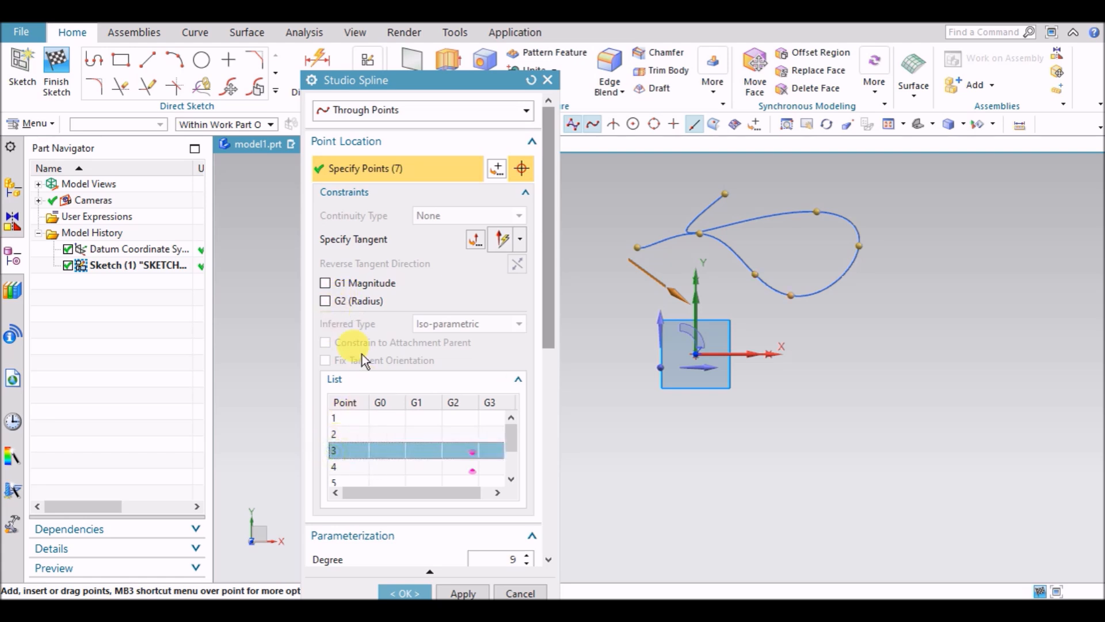
click(326, 302)
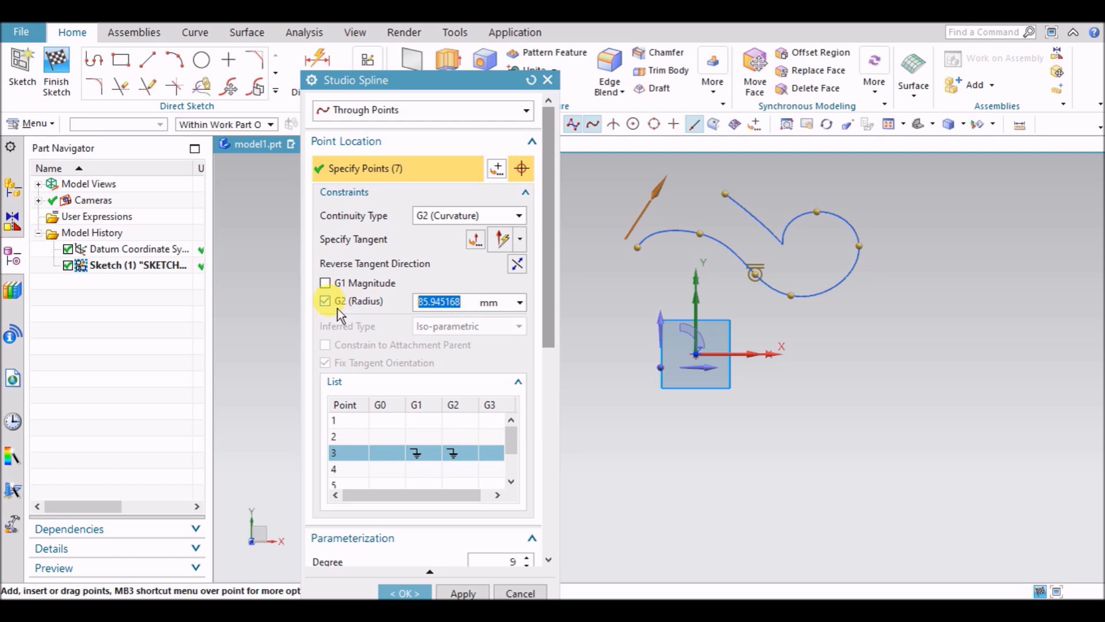
text(5)
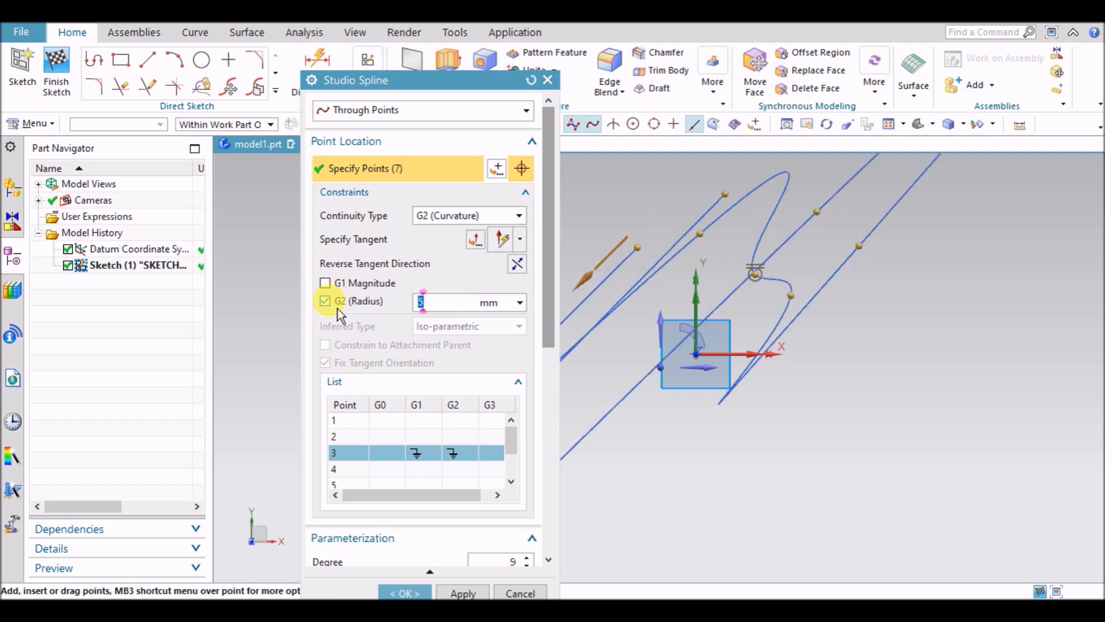
text(10)
key(Return)
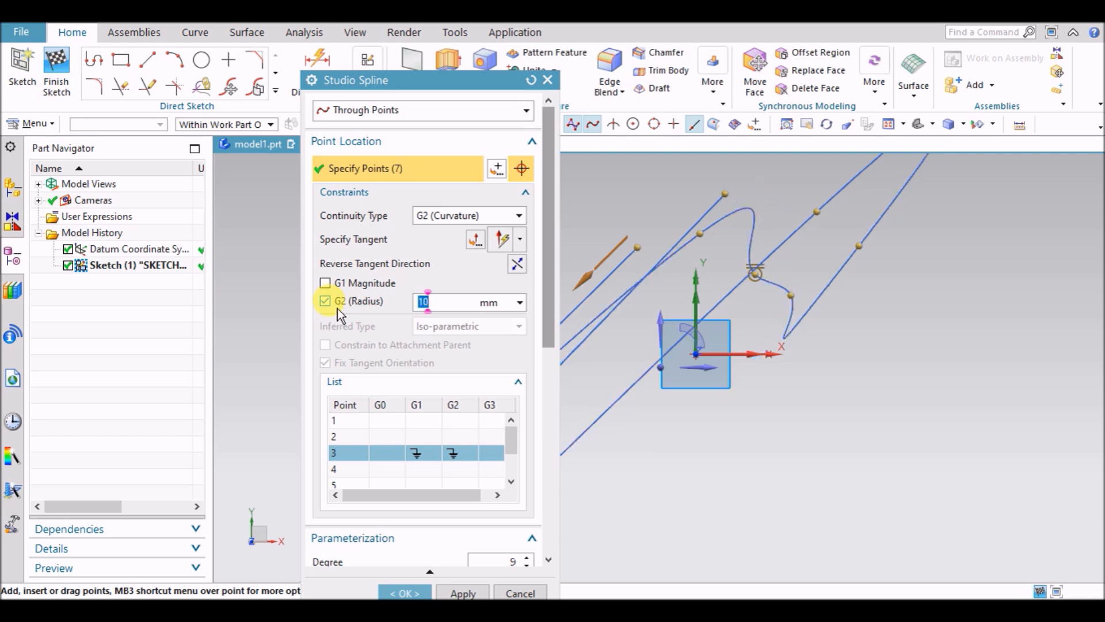
text(20)
key(Return)
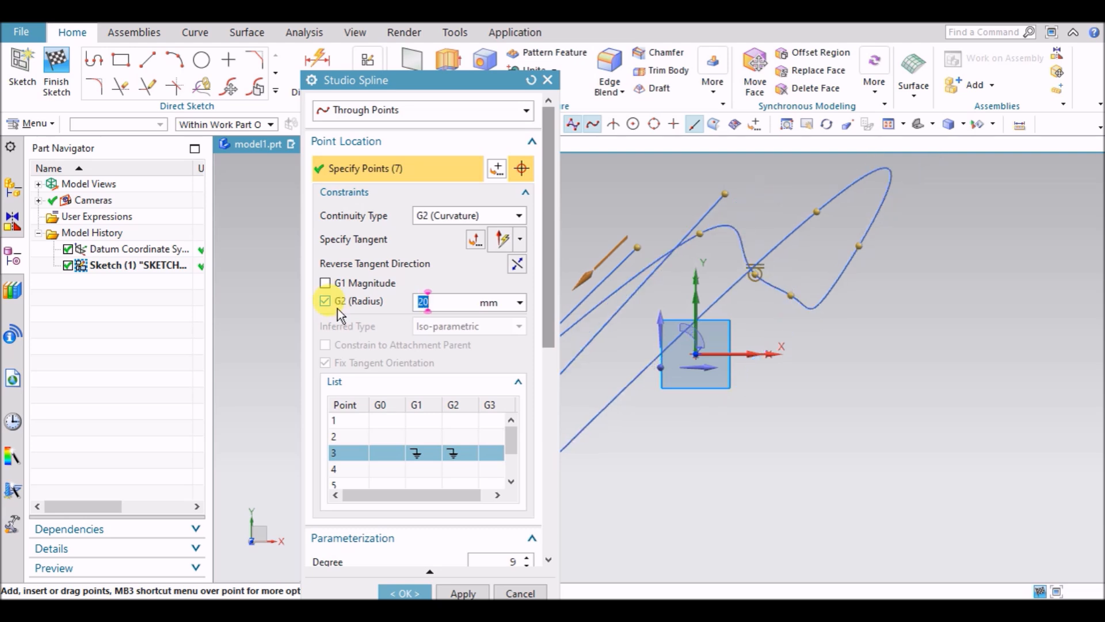
Step: Examine the curvature around the constrained through point and discard the spline
scroll(796, 264, up, 5)
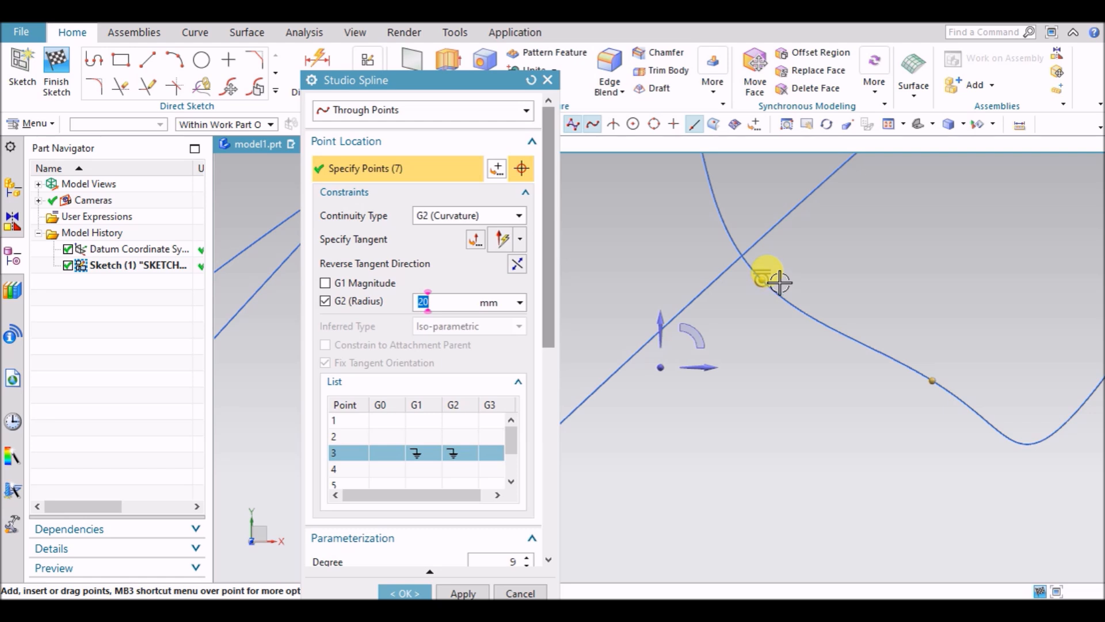
scroll(765, 282, down, 4)
scroll(740, 254, up, 1)
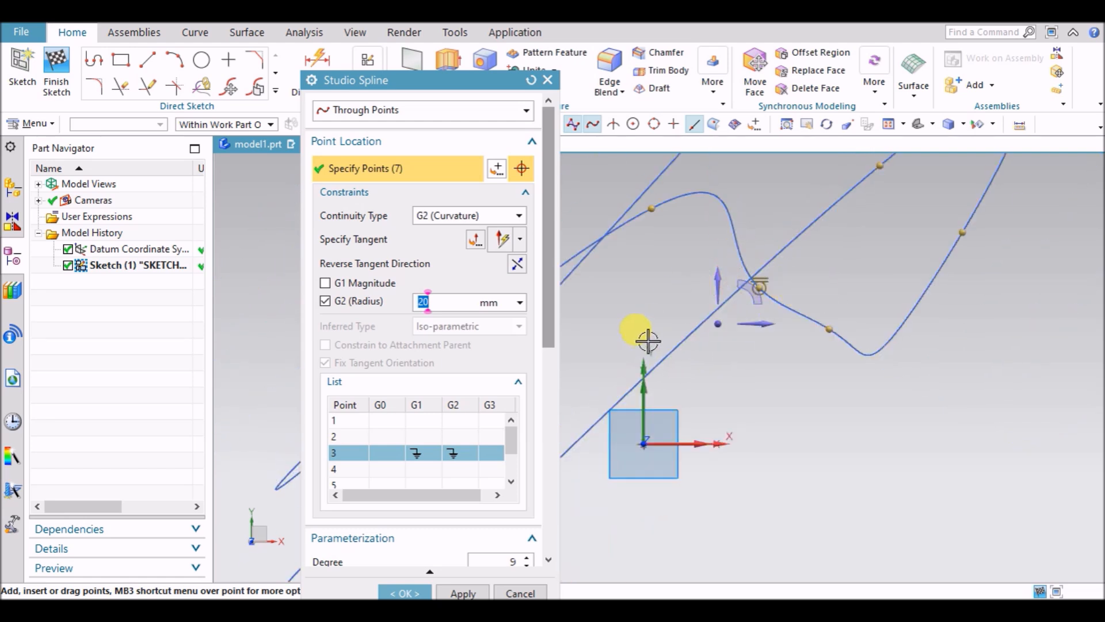
scroll(796, 314, down, 2)
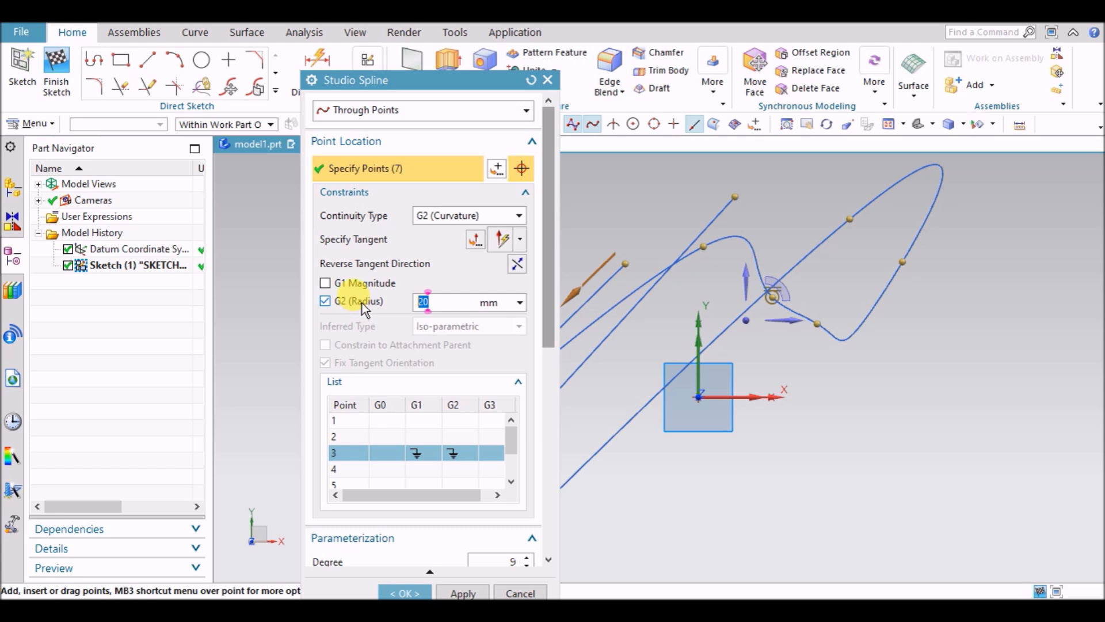
click(518, 592)
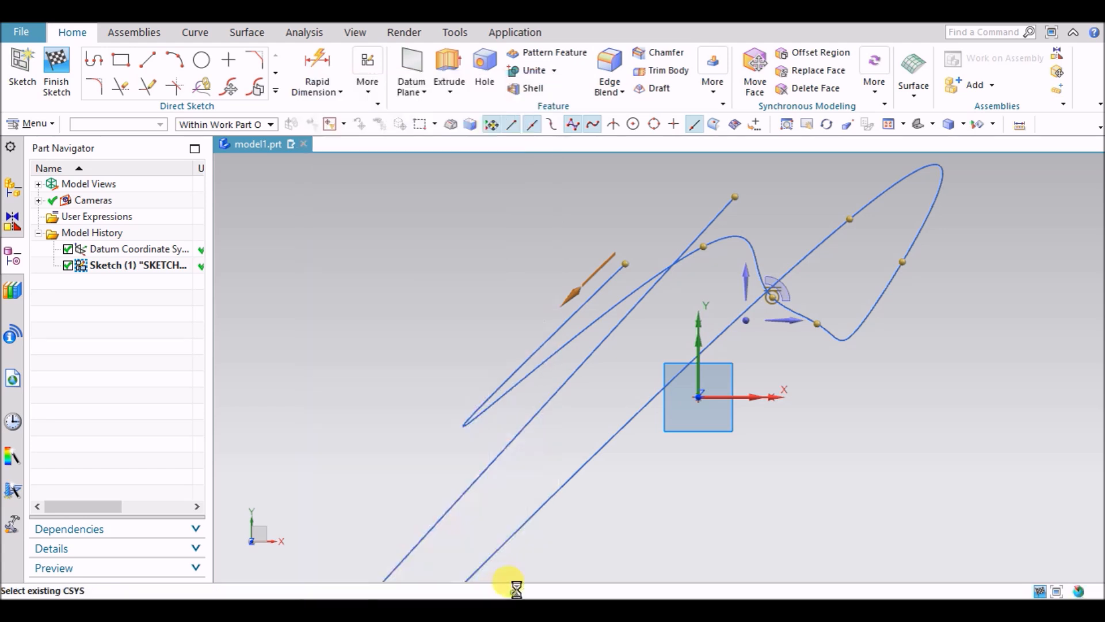
Step: Start a new Studio Spline through three points arching above the sketch origin, and turn off Closed
click(279, 91)
click(115, 194)
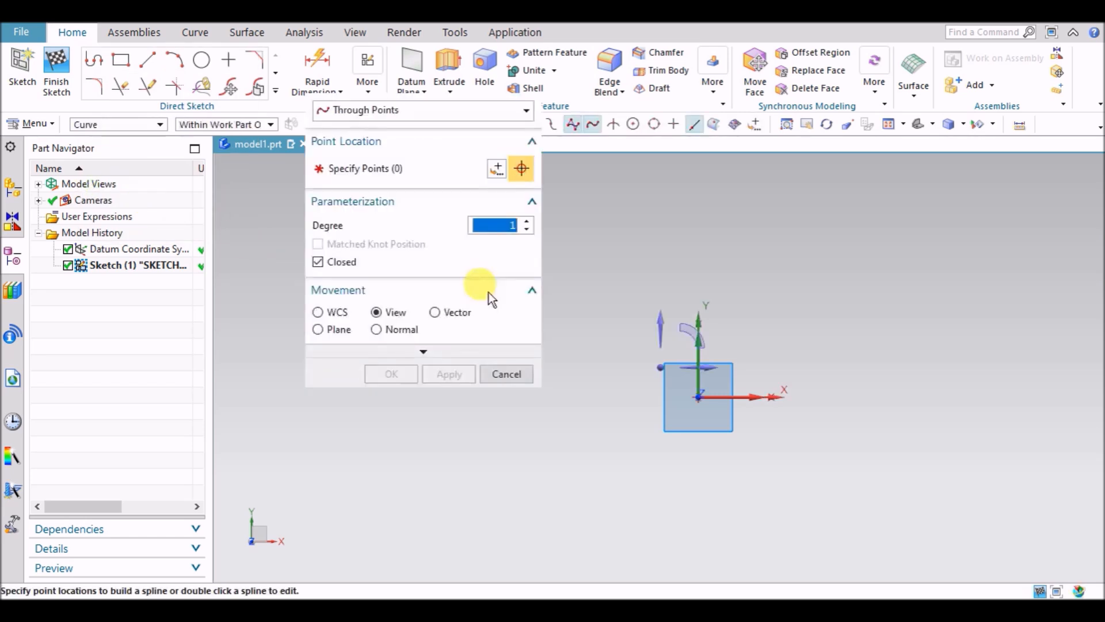
click(597, 259)
click(730, 217)
click(872, 290)
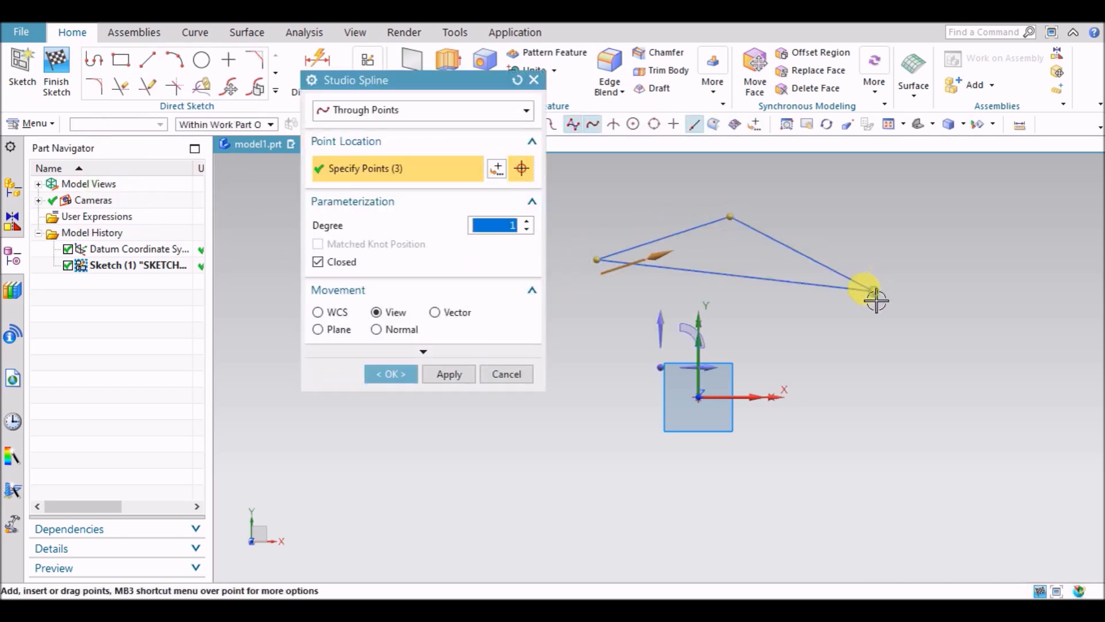
click(327, 262)
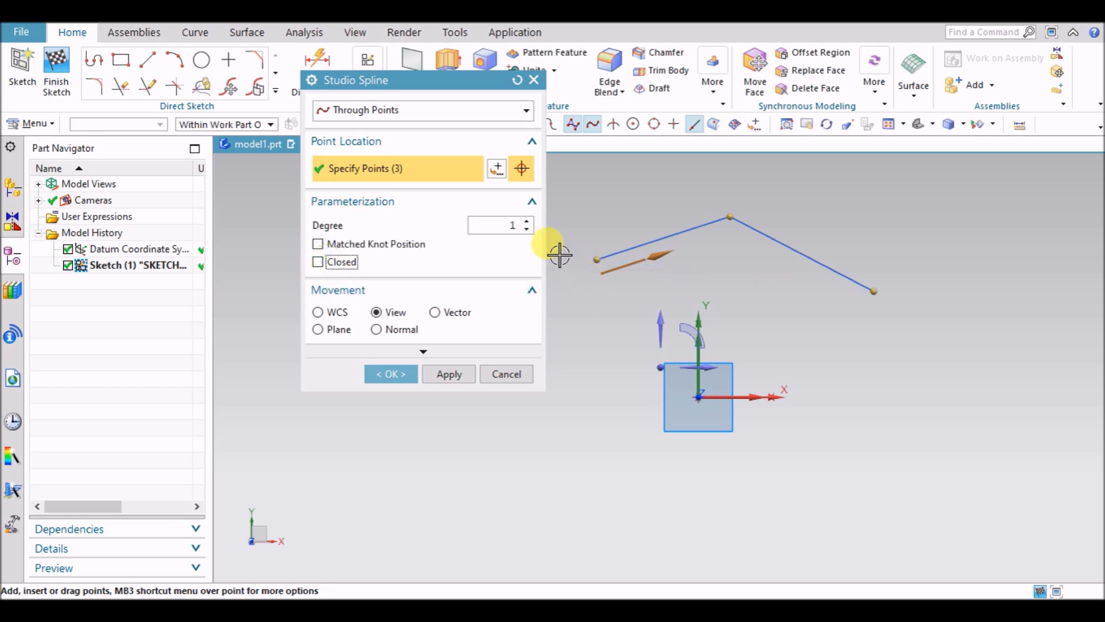
Step: Set the degree to 8 and add two through points that dip down and rise again beyond the third point
click(528, 224)
click(528, 223)
click(528, 223)
click(528, 223)
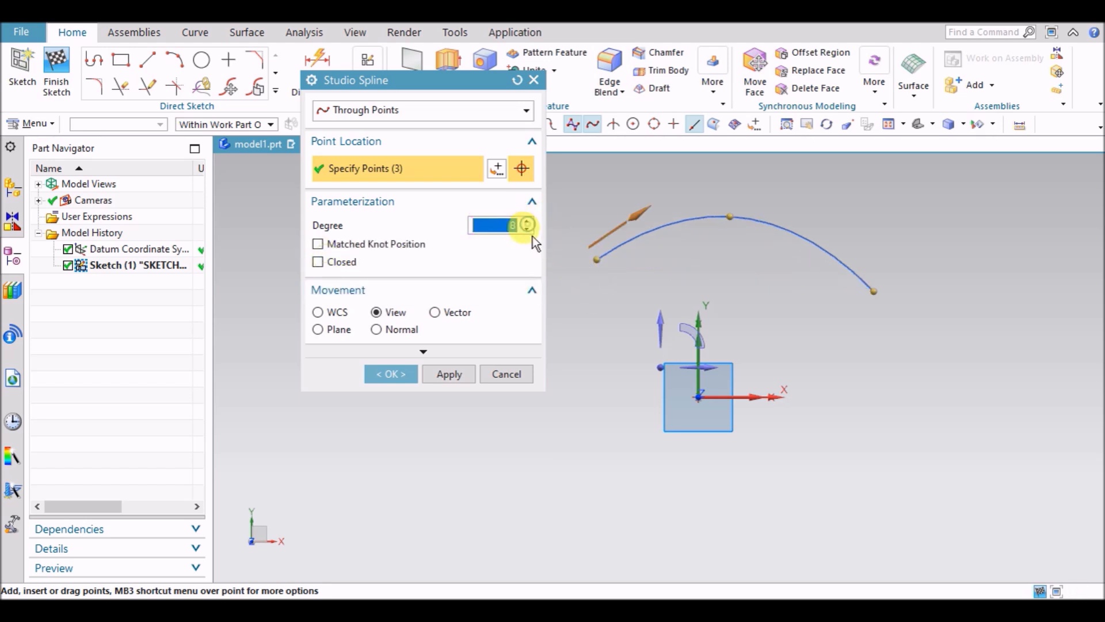
click(945, 369)
click(1030, 282)
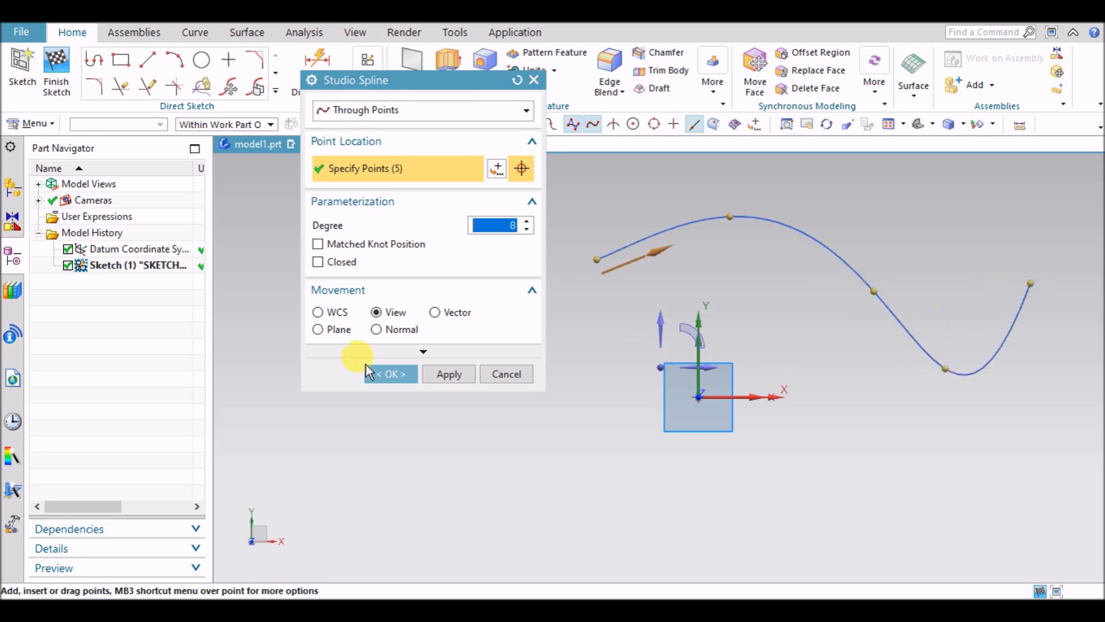
Step: Constrain through point 3 with a G2 radius of 20 mm and create the spline, accepting its storage as By Poles
click(393, 351)
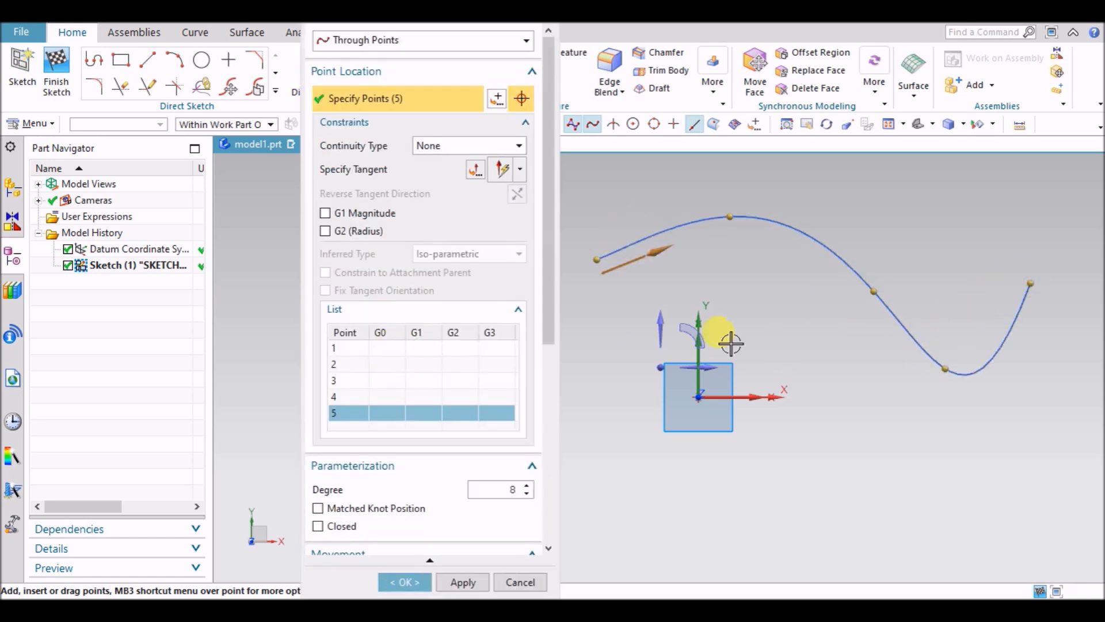
click(872, 290)
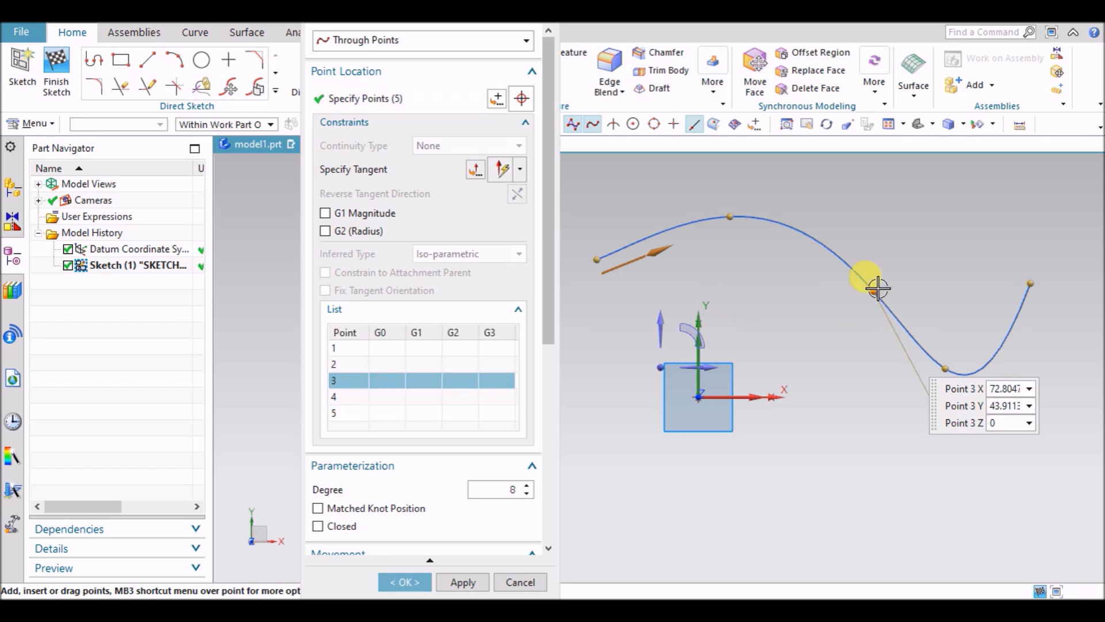
click(351, 230)
text(20)
key(Return)
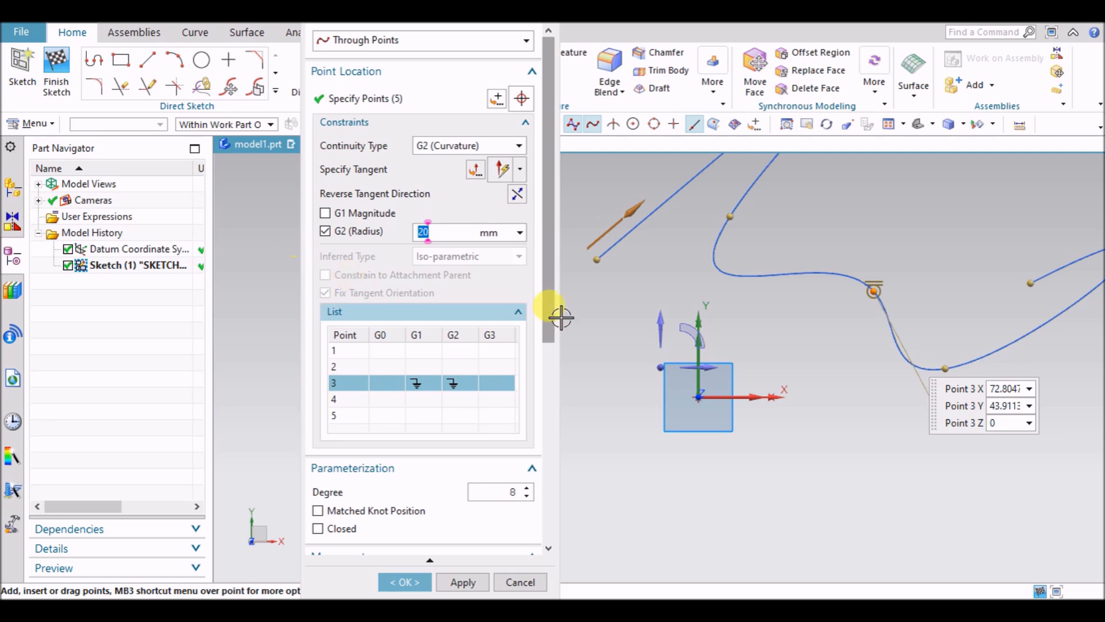
click(403, 582)
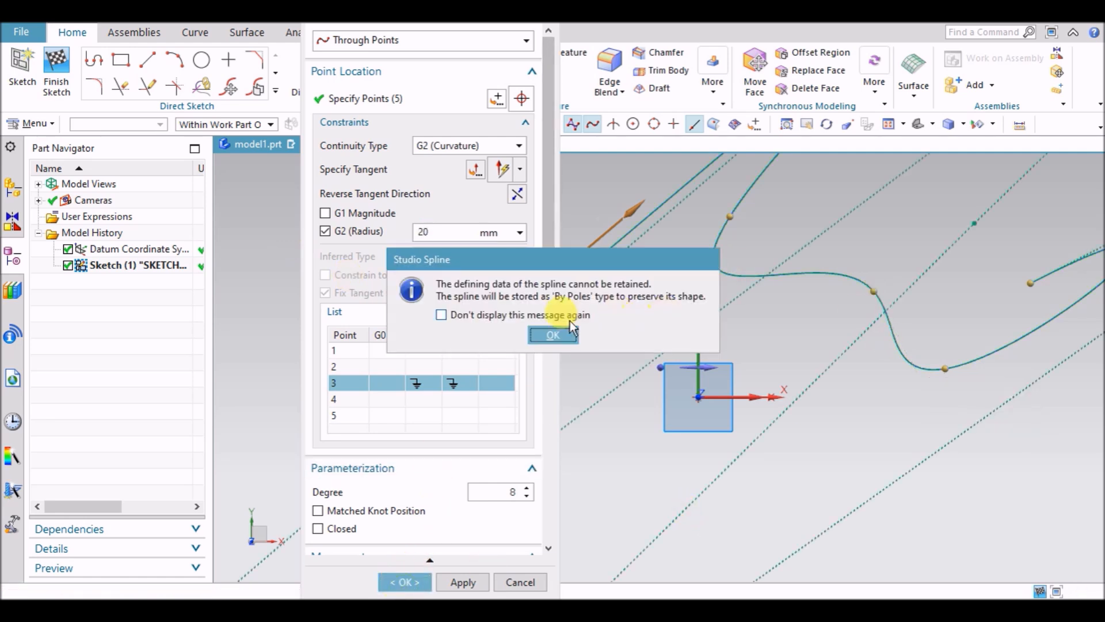
click(552, 335)
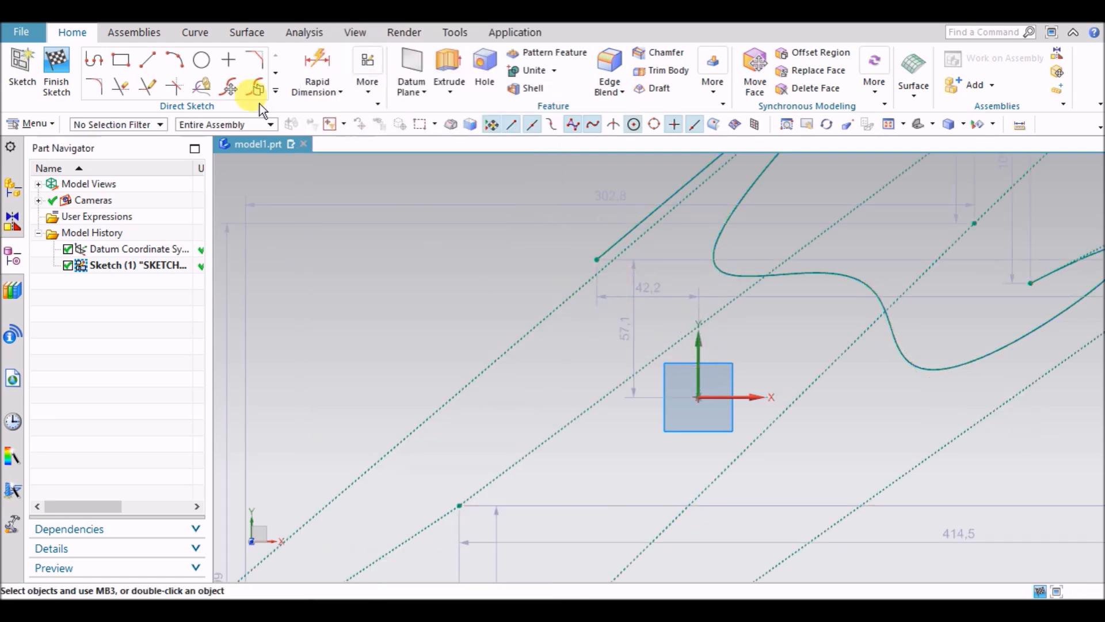
Step: Draw a circle about 35 mm in diameter between the sketch origin and the spline for a radius comparison
click(210, 60)
scroll(860, 346, up, 2)
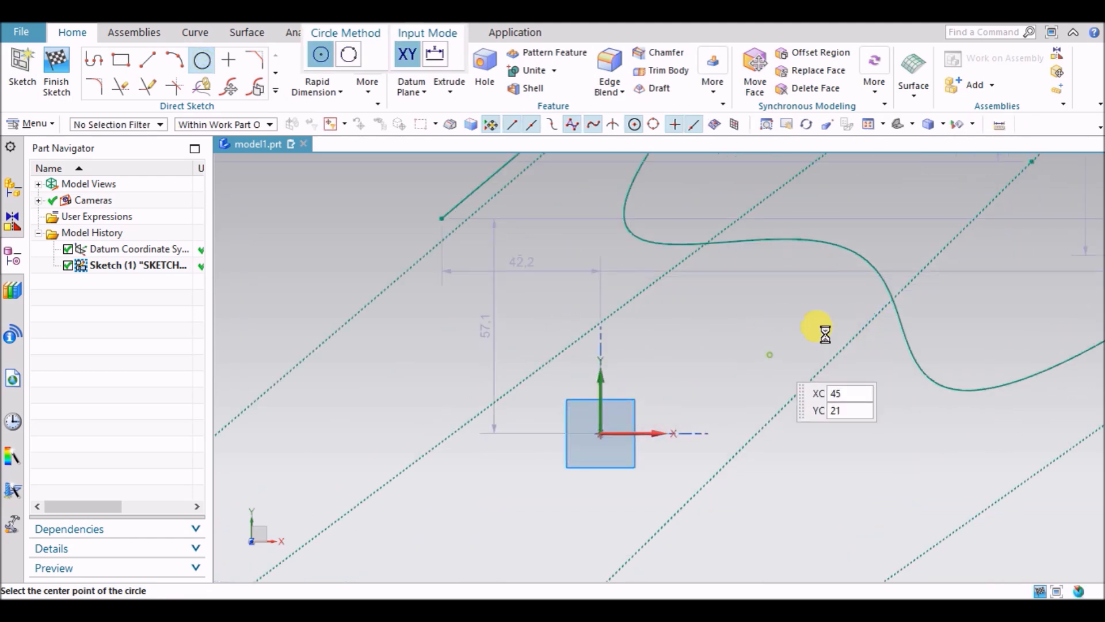
click(770, 354)
click(824, 318)
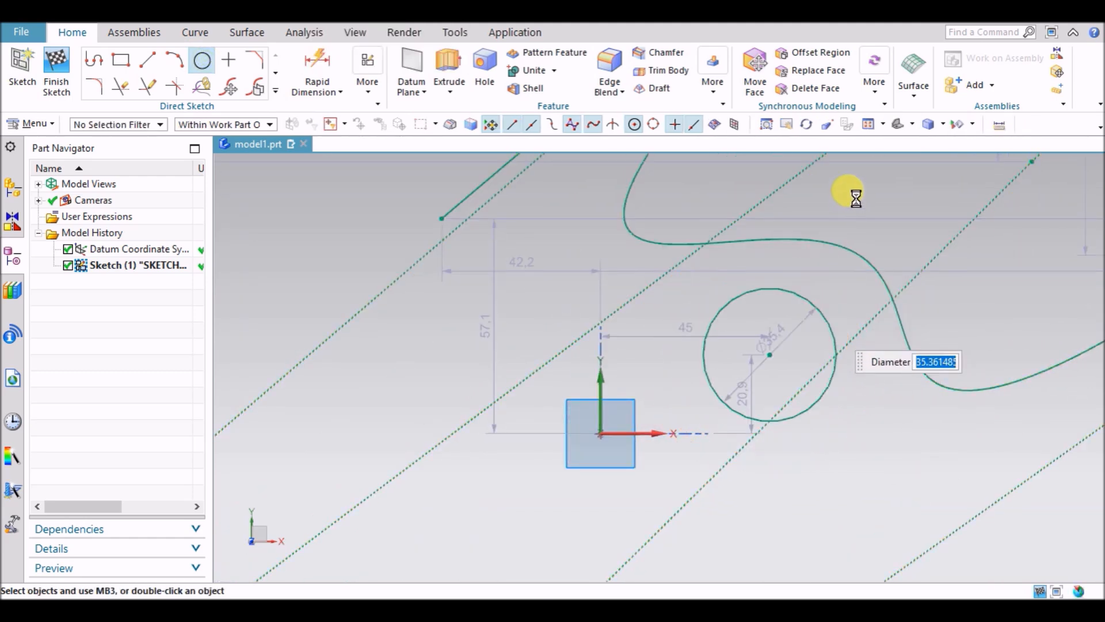
right_click(885, 253)
click(890, 260)
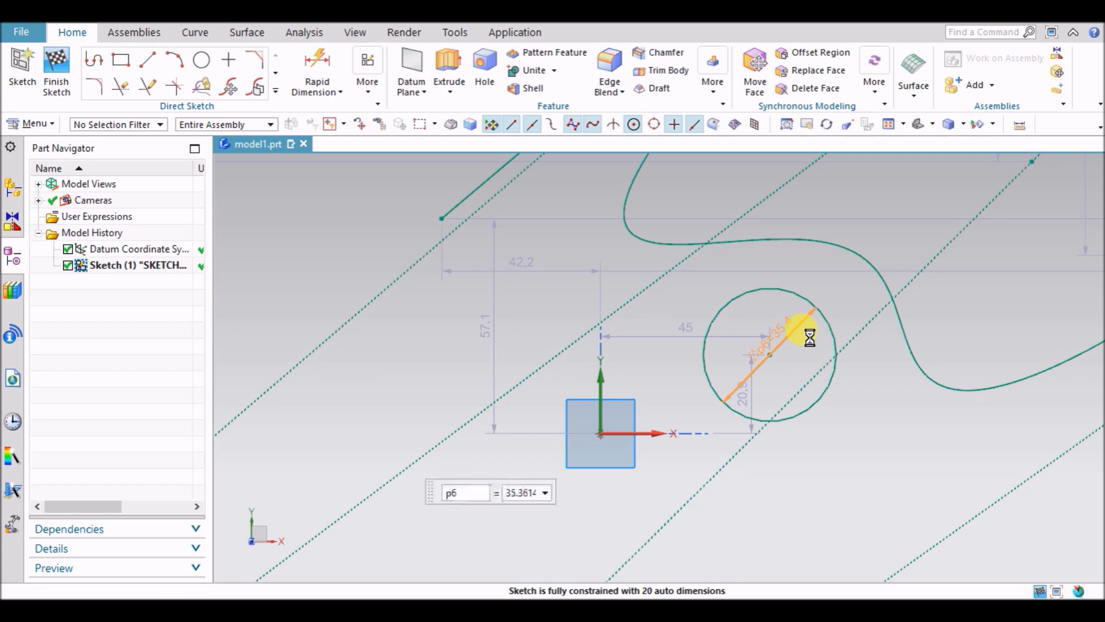
Step: Set the circle's diameter to 40 mm
text(40)
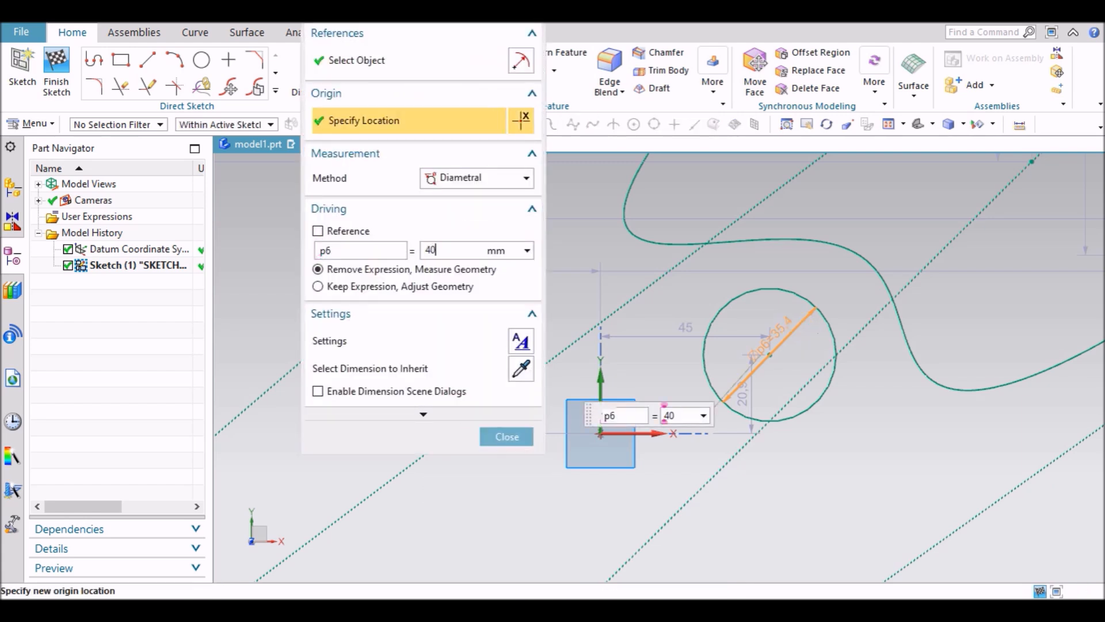
key(Return)
click(518, 433)
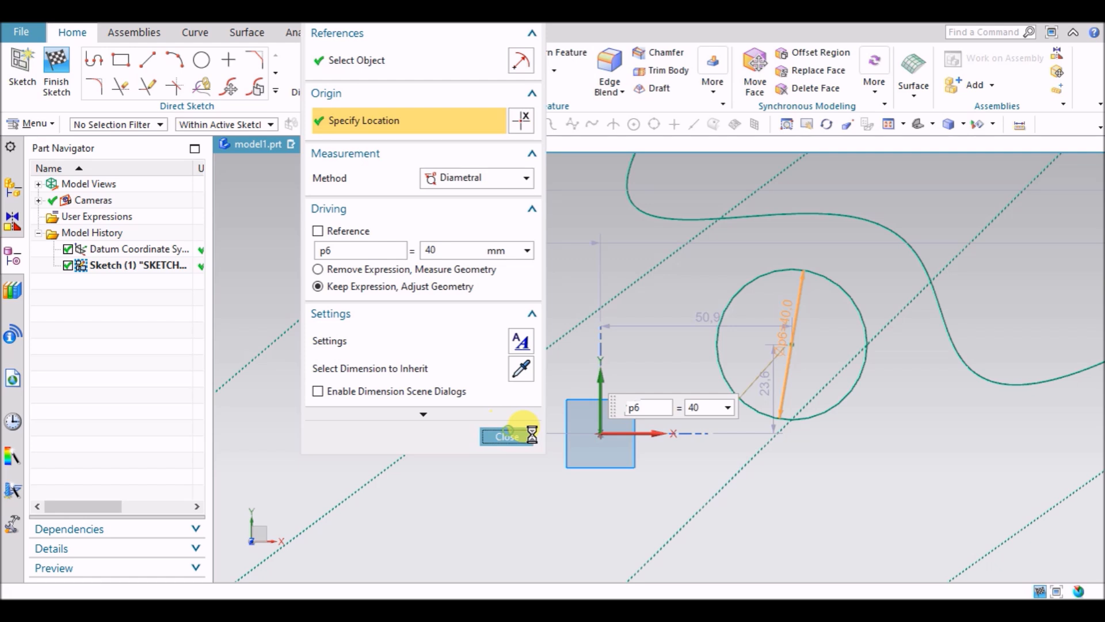
Step: Move the circle up toward the spline's bend and delete it
drag(785, 346, 855, 301)
click(811, 244)
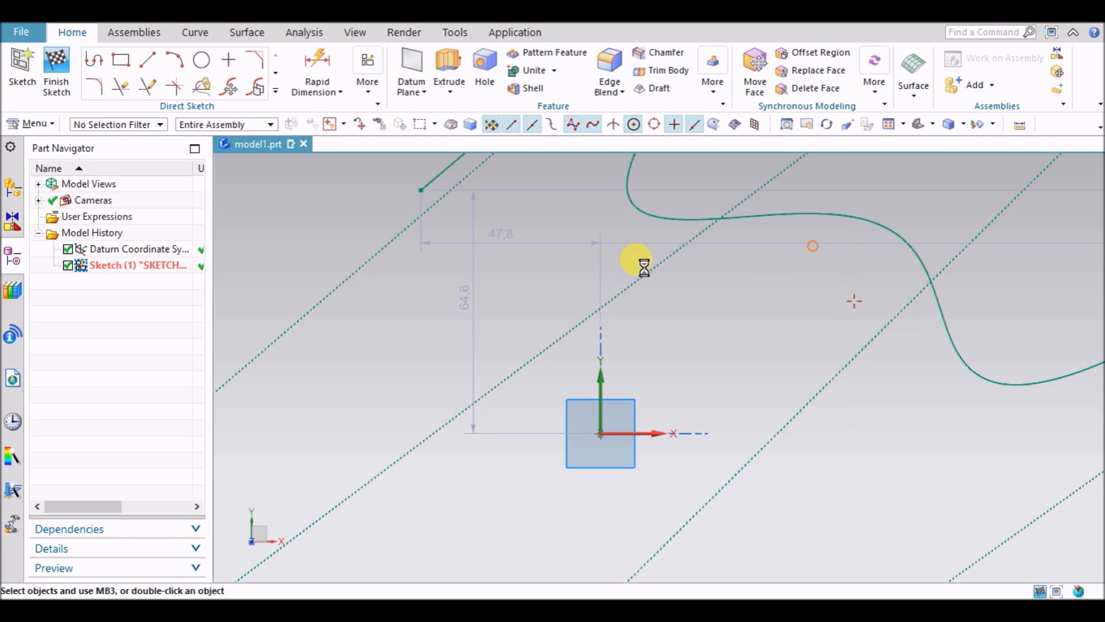
key(Delete)
Step: Delete the spline to leave the sketch empty
scroll(758, 373, down, 6)
scroll(777, 300, down, 3)
click(761, 292)
key(Delete)
Step: Start a degree 8 Studio Spline through five points that arch over the sketch origin, dip and rise again
click(275, 94)
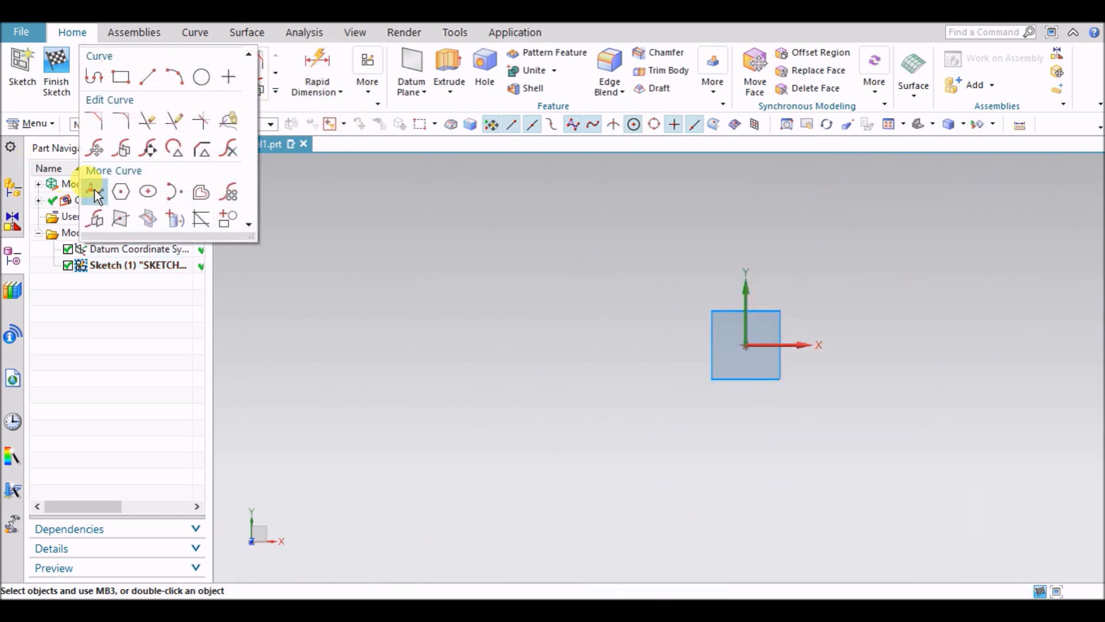
click(92, 191)
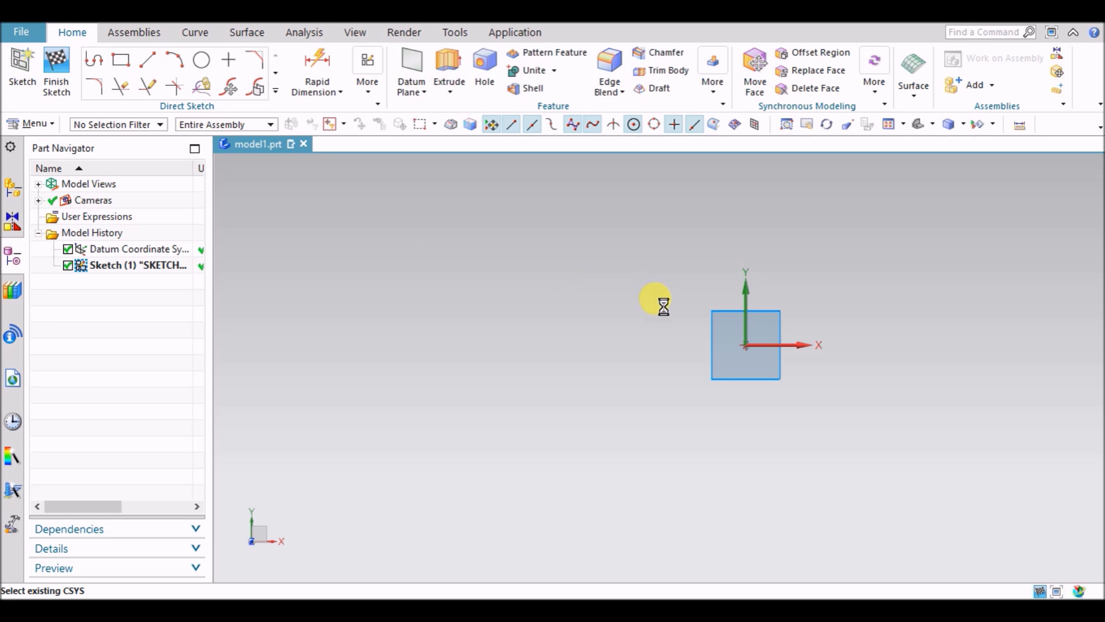
click(668, 243)
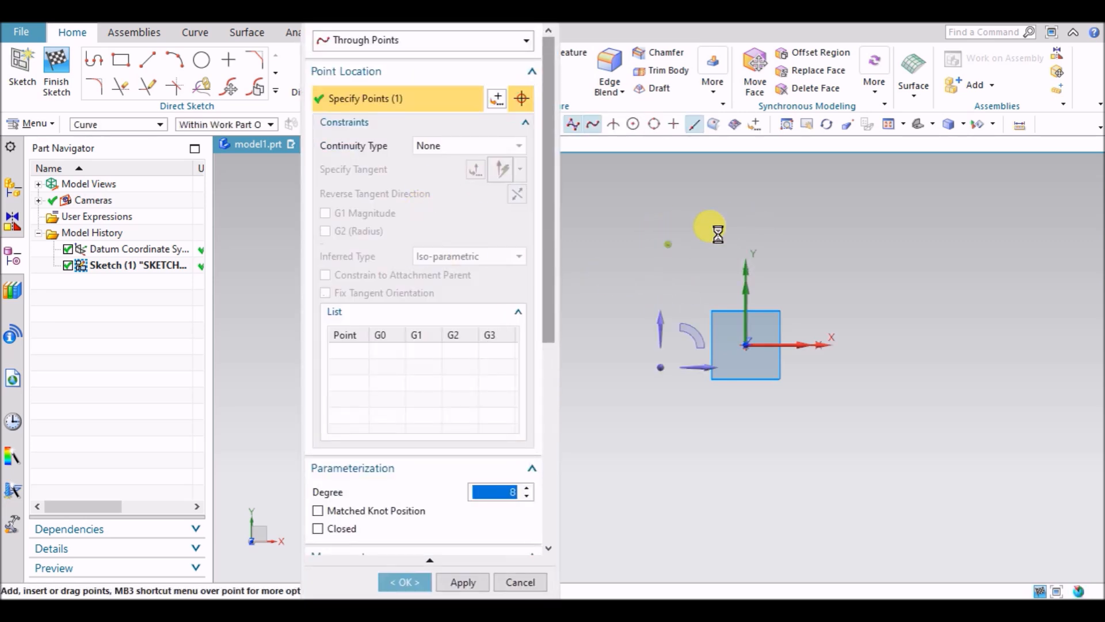
click(731, 218)
click(803, 266)
click(836, 320)
click(918, 285)
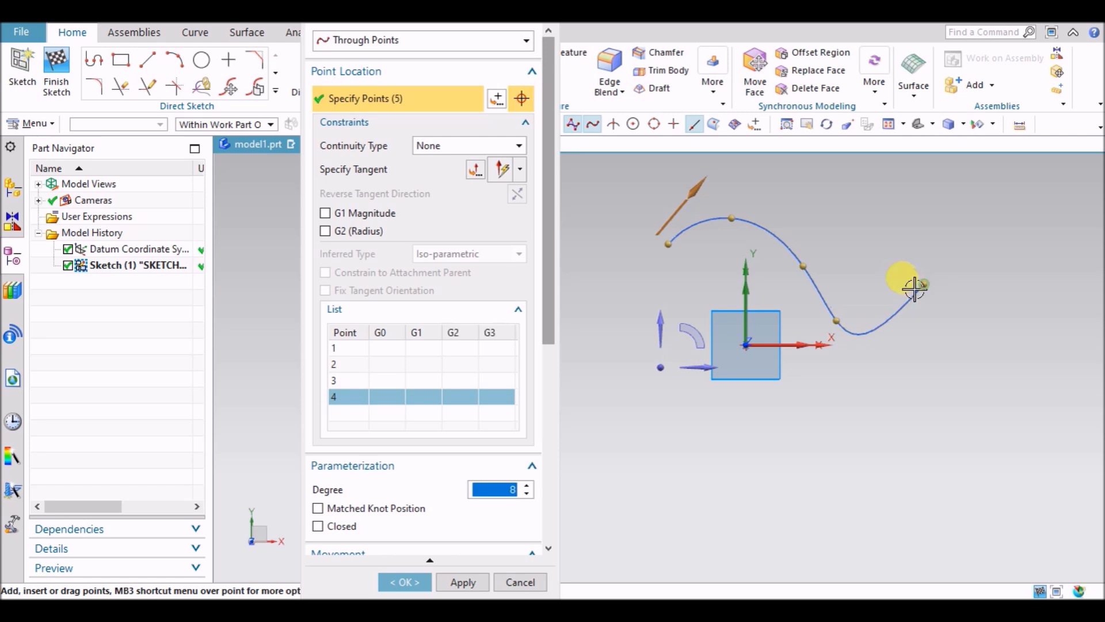
Step: Turn G1 Magnitude on and back off for point 5, and select point 2
scroll(426, 372, down, 5)
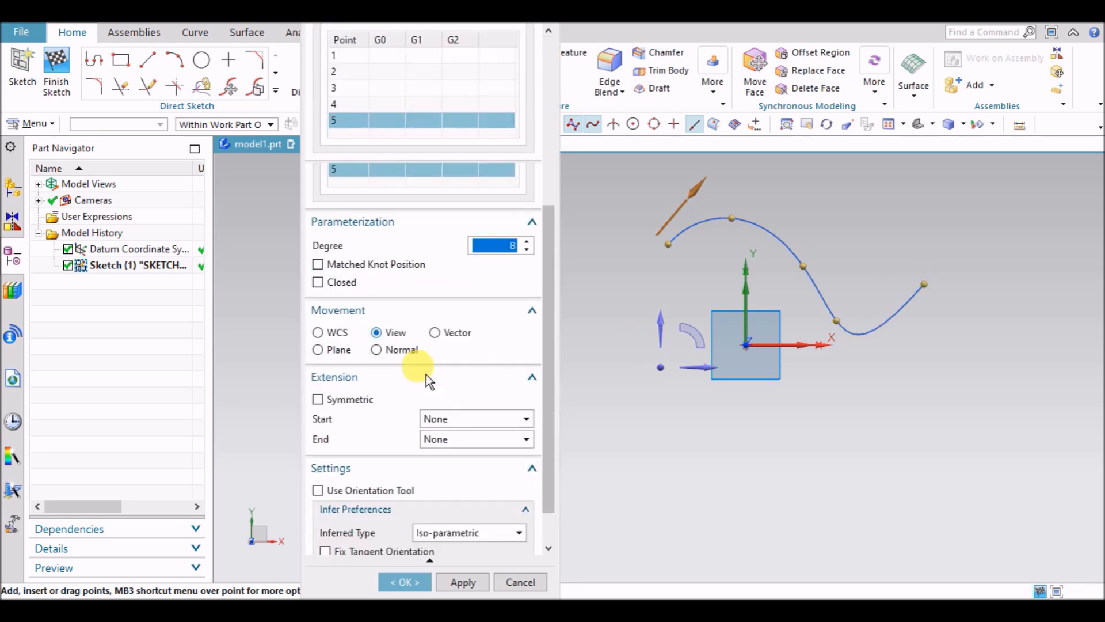
scroll(430, 360, up, 3)
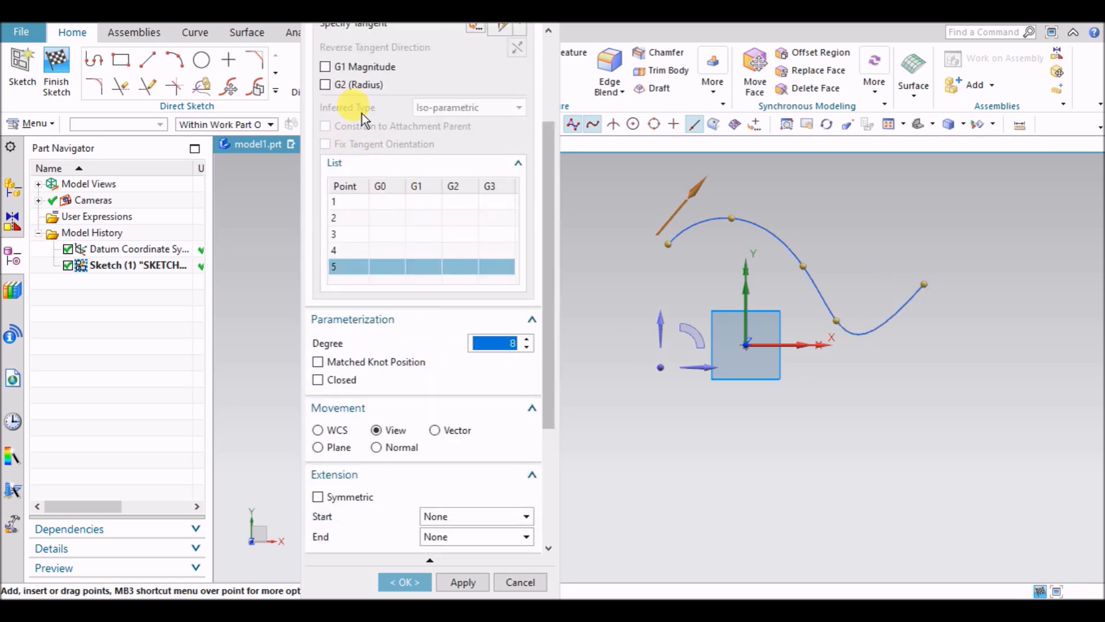
click(325, 67)
click(325, 67)
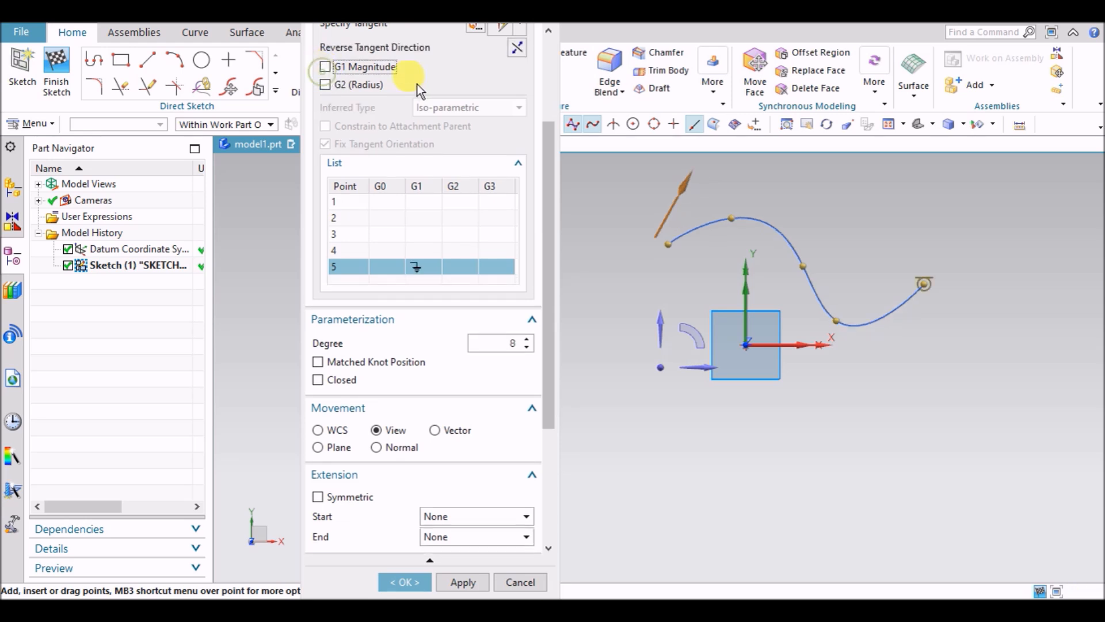
scroll(950, 286, up, 2)
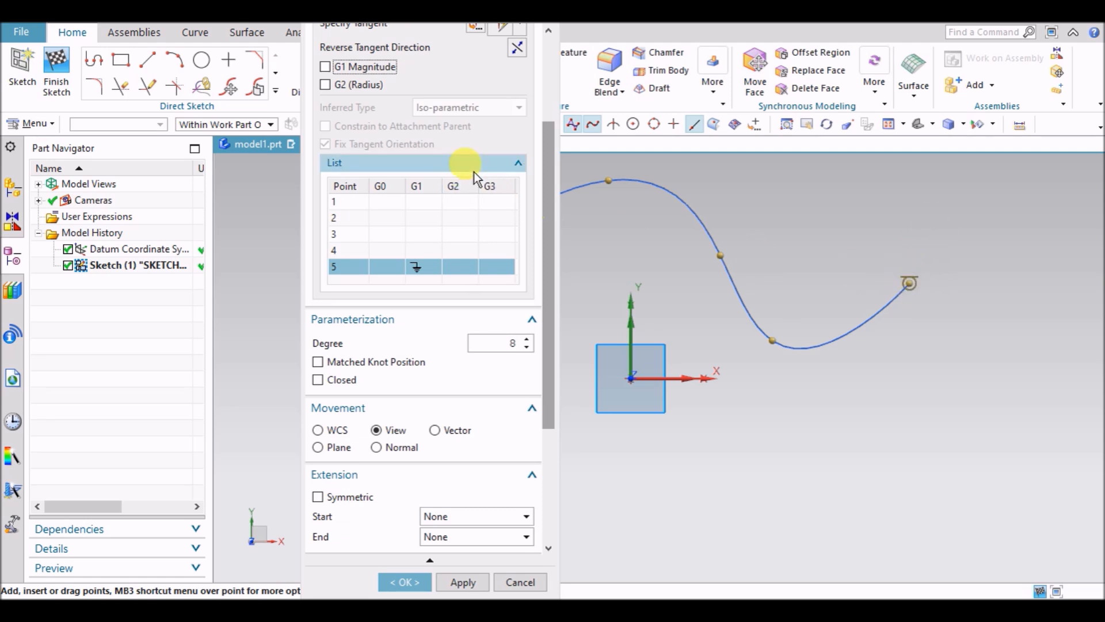
click(381, 219)
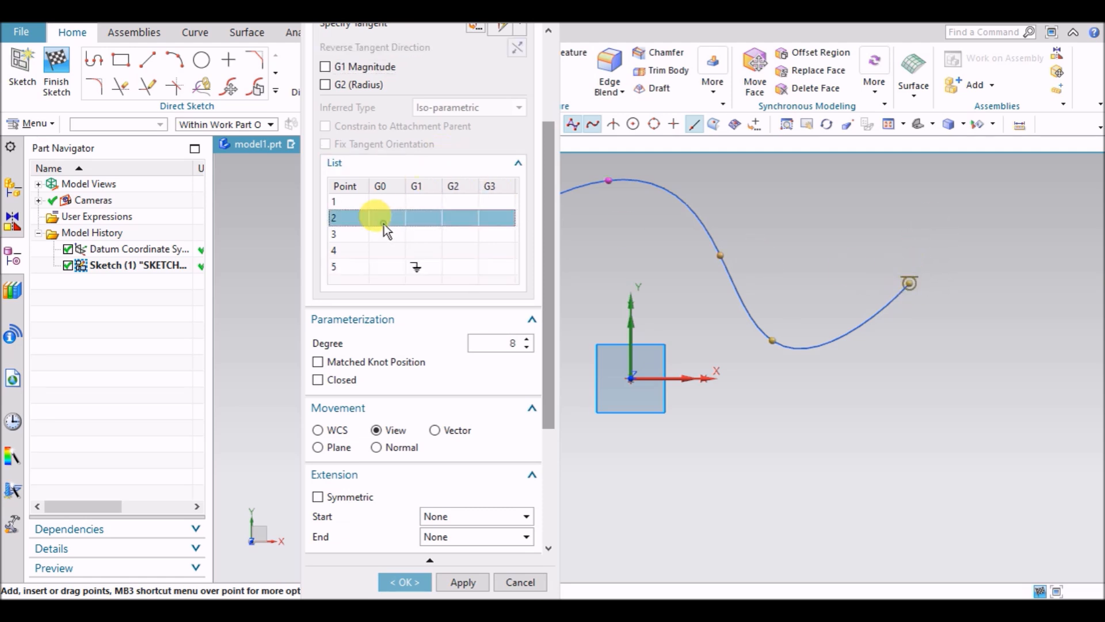
Step: Turn on Symmetric extension and set its Start and End to By Value
scroll(382, 222, down, 3)
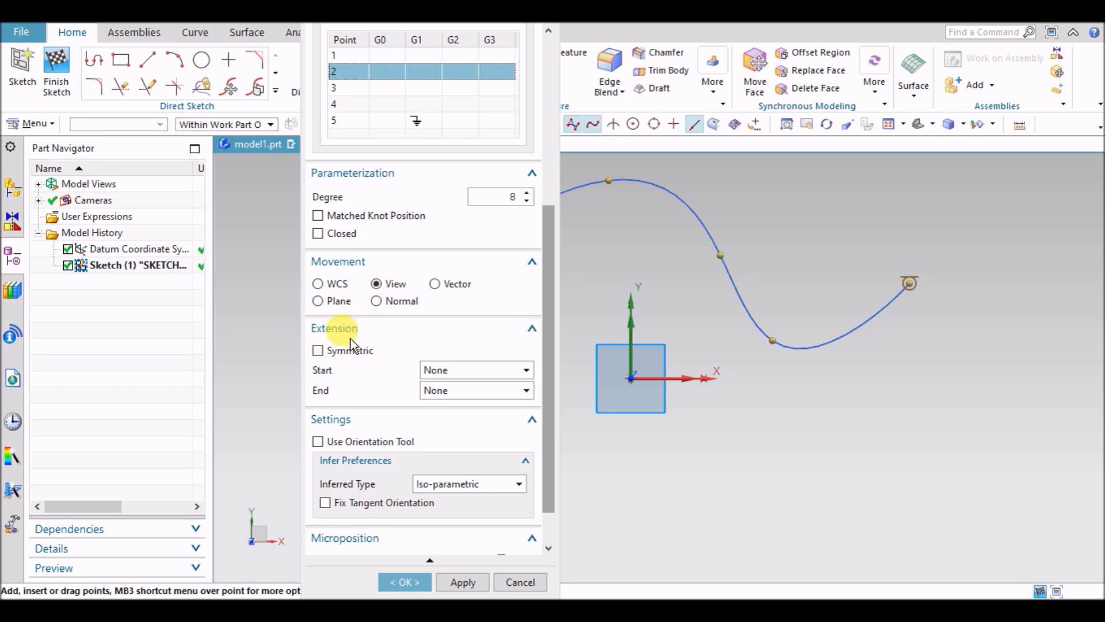
scroll(895, 323, down, 1)
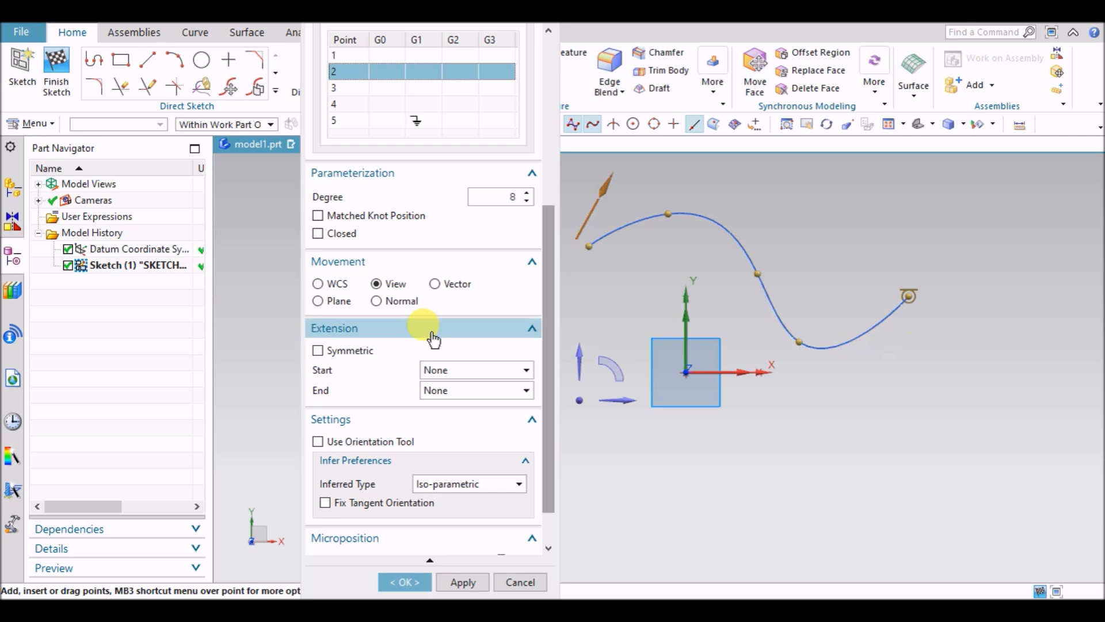
click(363, 352)
click(510, 375)
click(456, 403)
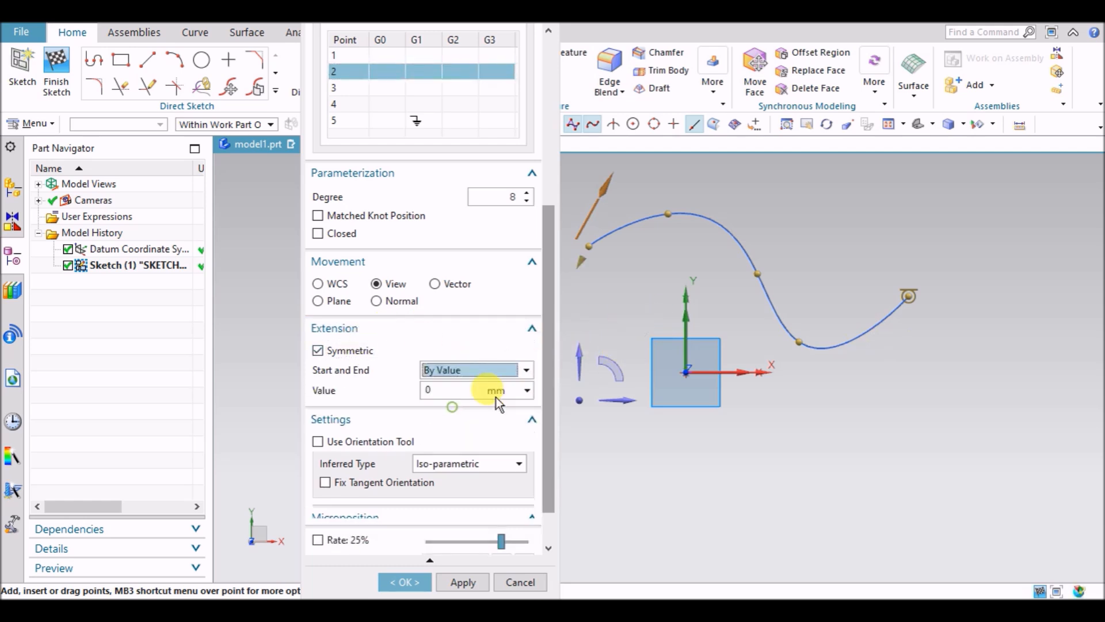
scroll(893, 329, down, 1)
Step: Move through point 1 down and outward, and set the symmetric extension value to 10 mm
drag(635, 280, 619, 315)
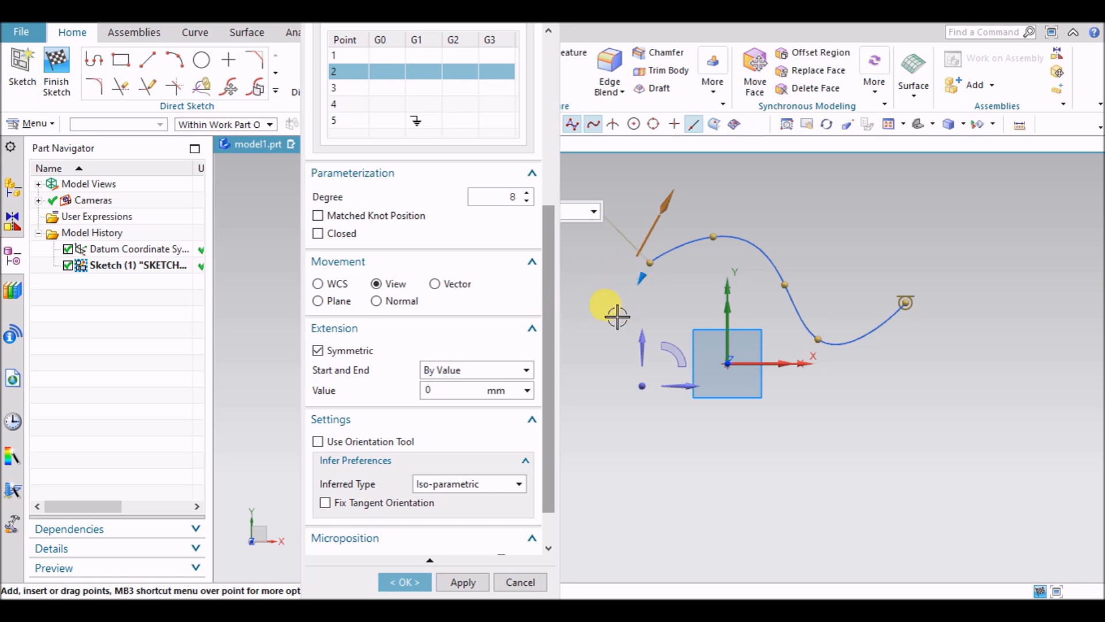
drag(647, 267, 620, 295)
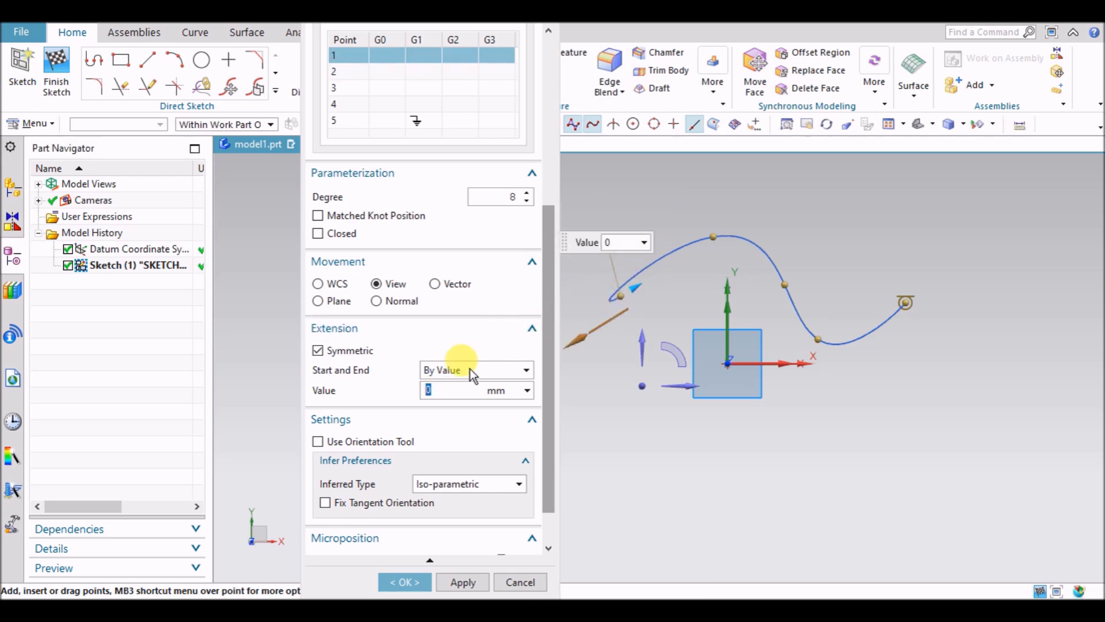
text(10)
key(Return)
scroll(629, 318, up, 3)
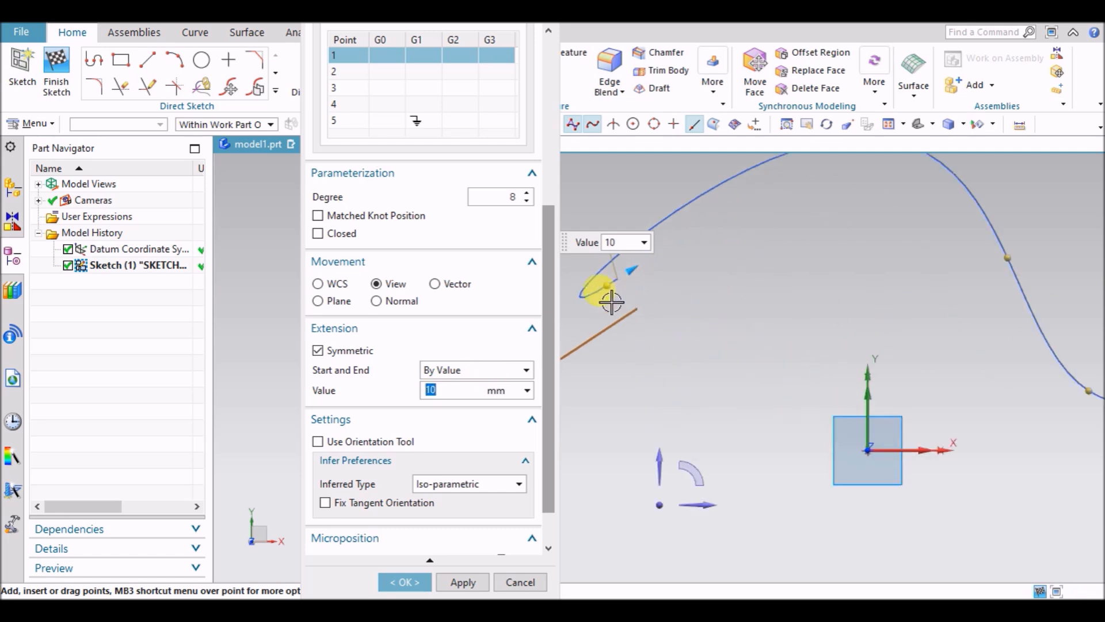
scroll(615, 324, down, 3)
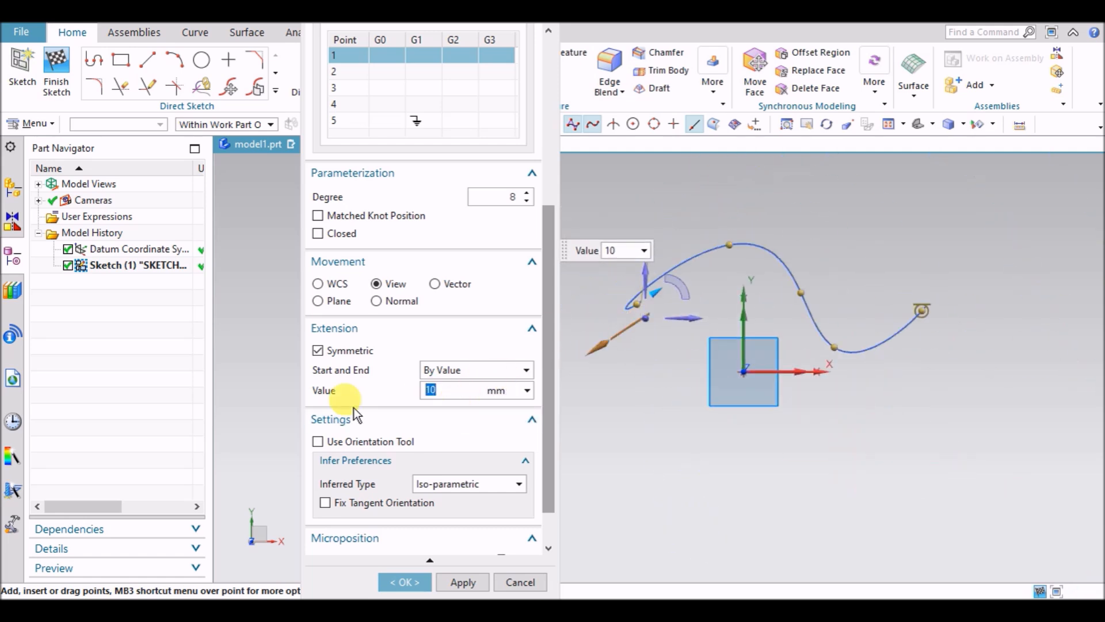
Step: Turn off Symmetric extension and extend the spline's end By Value by 20 mm
click(432, 371)
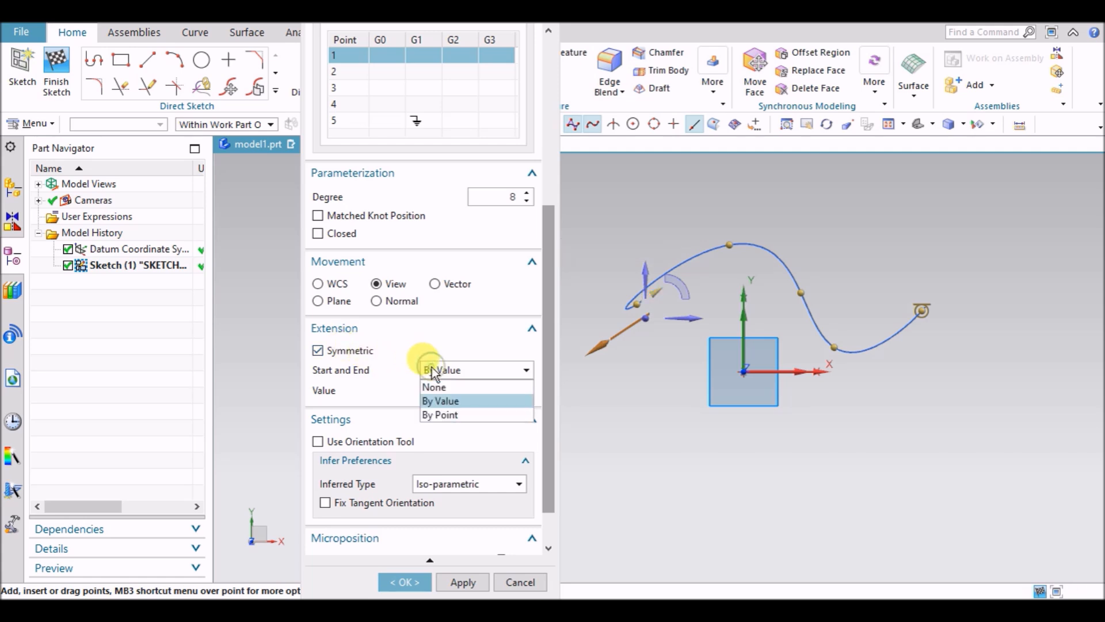
click(431, 369)
click(317, 351)
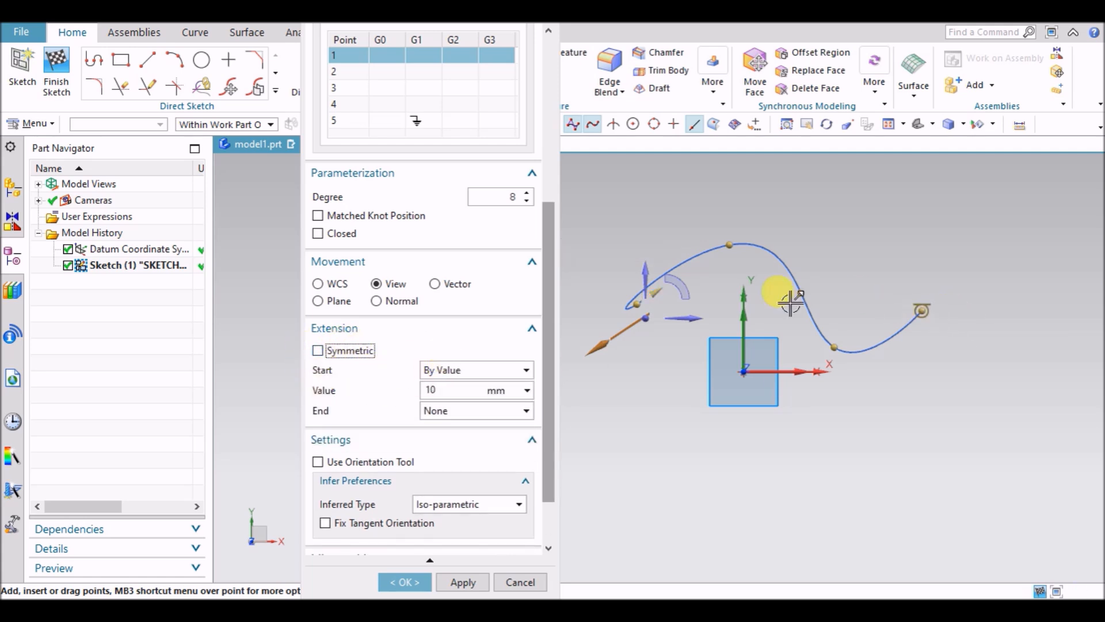
scroll(932, 303, up, 5)
click(960, 318)
scroll(961, 315, down, 5)
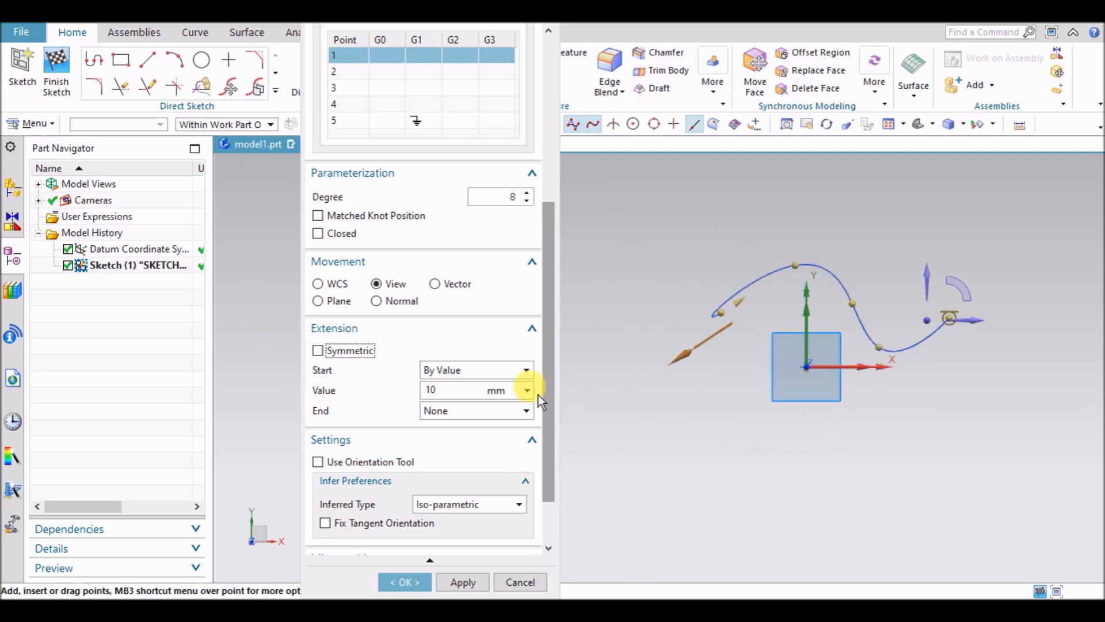
click(443, 411)
click(437, 427)
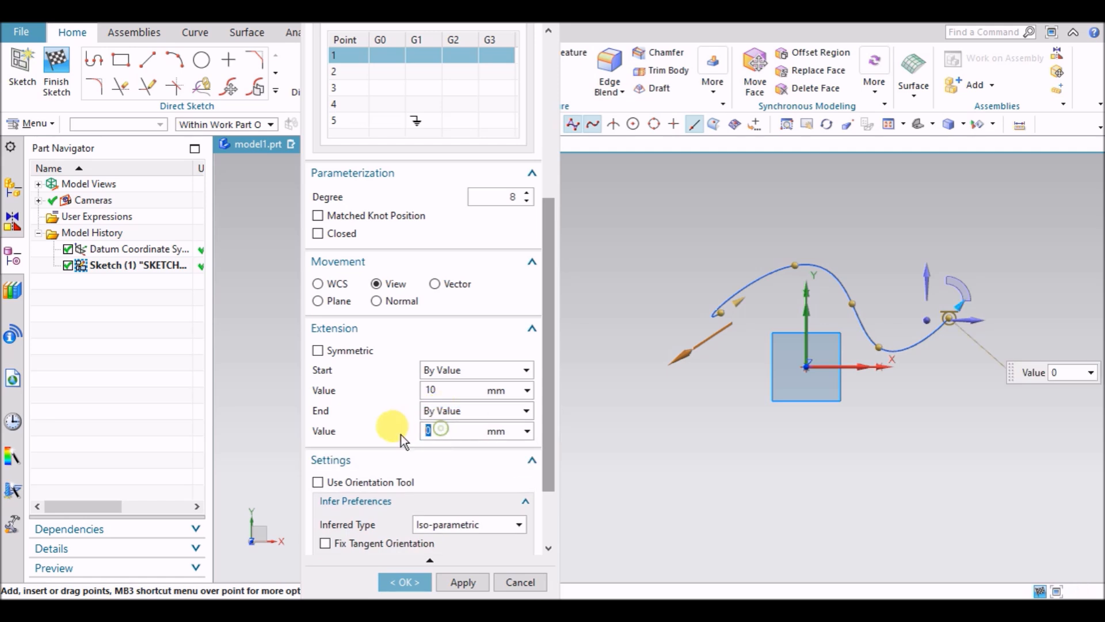
text(20)
key(Return)
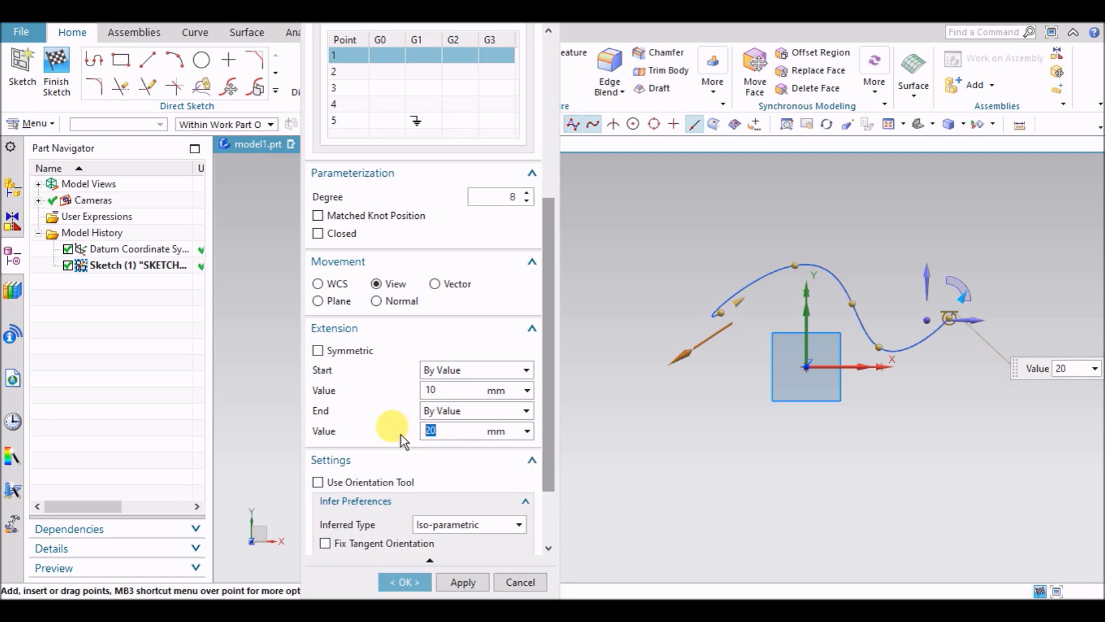
Step: Turn Symmetric extension back on and examine both ends of the spline
scroll(1074, 302, up, 4)
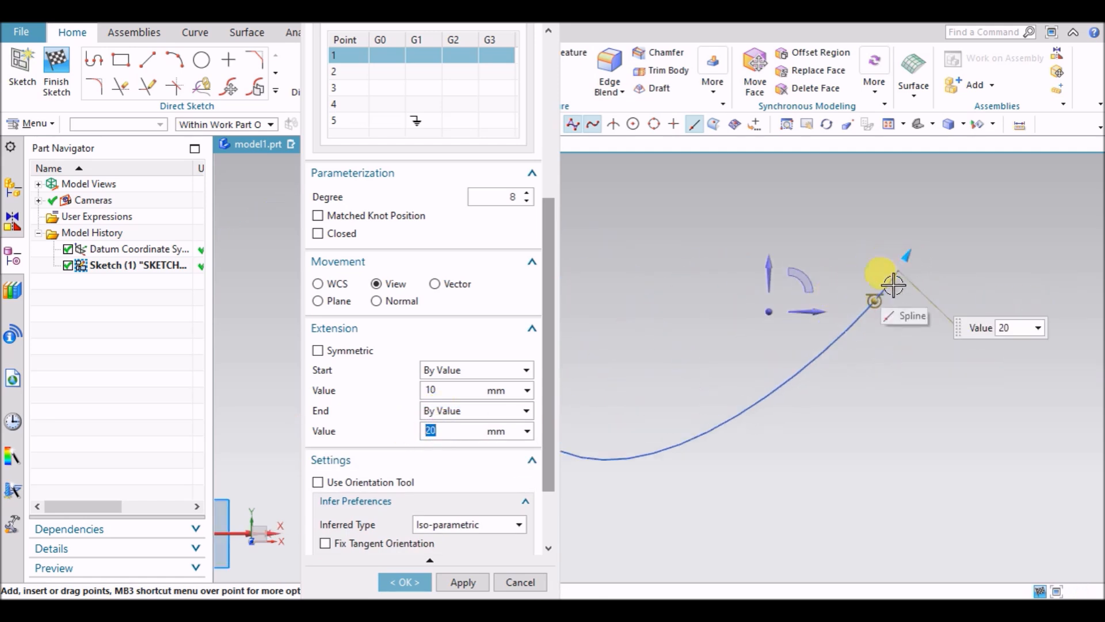
scroll(916, 271, down, 6)
scroll(886, 295, down, 1)
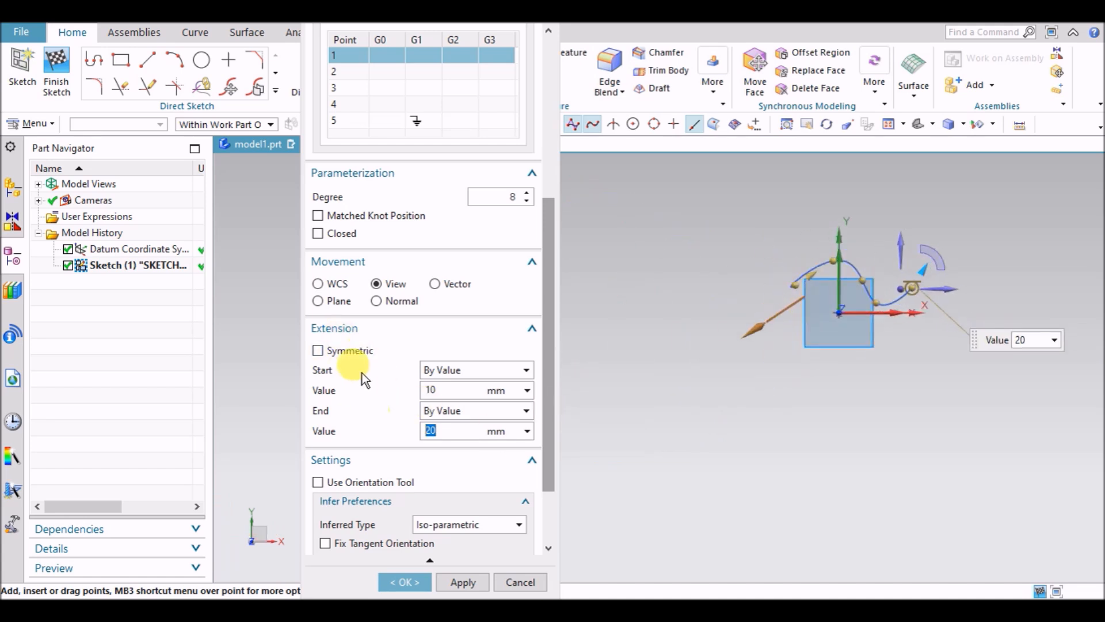
scroll(780, 271, up, 4)
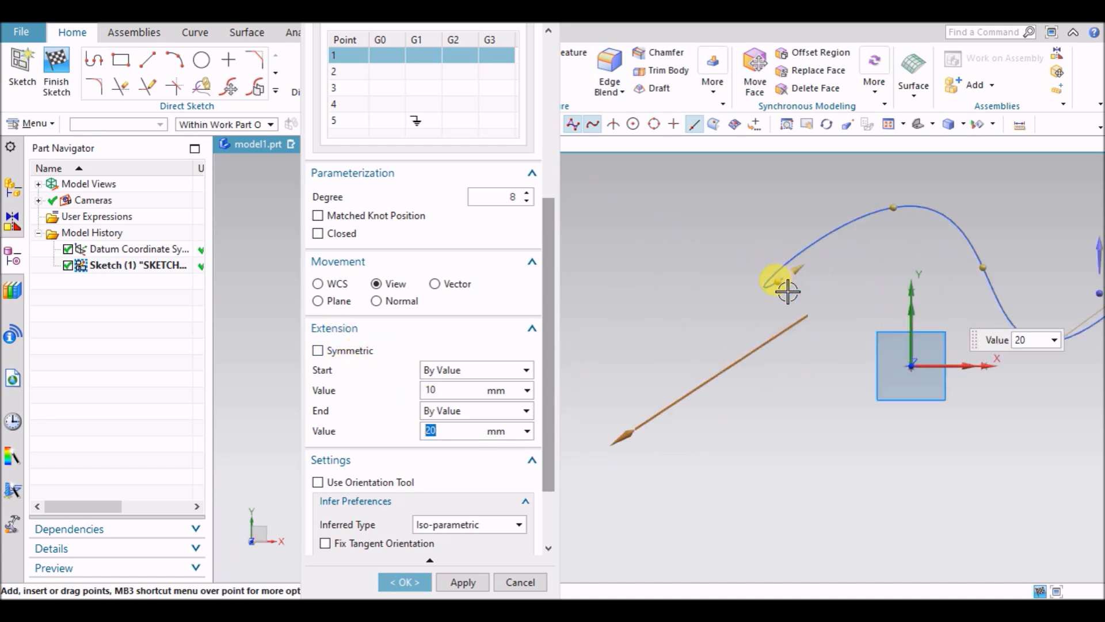
click(327, 354)
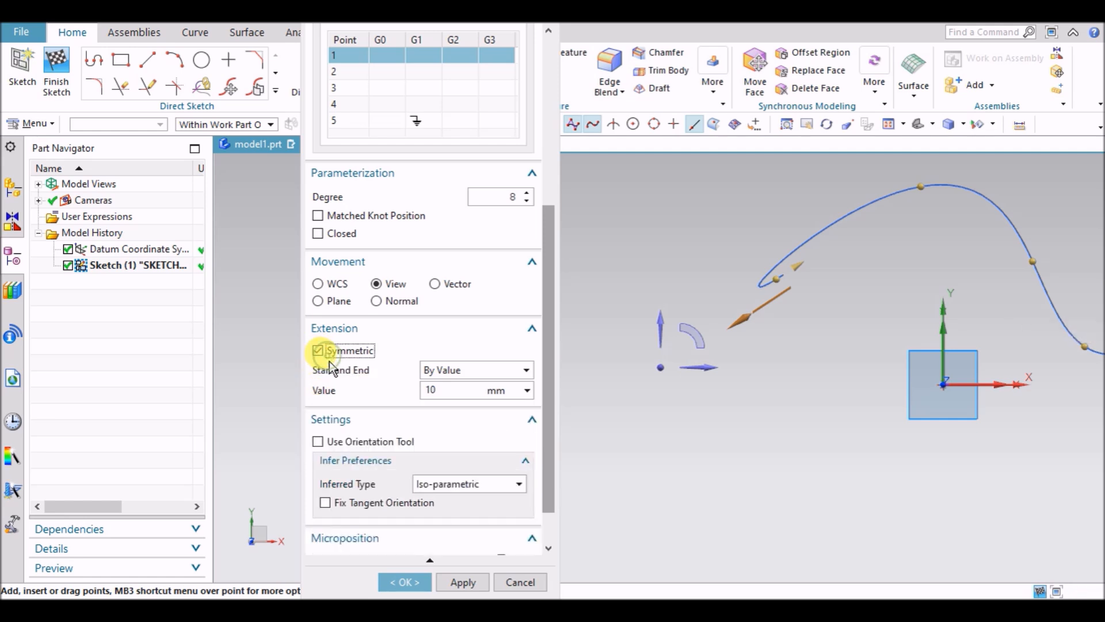
scroll(834, 295, down, 3)
scroll(823, 297, up, 5)
scroll(913, 316, down, 4)
scroll(634, 319, up, 5)
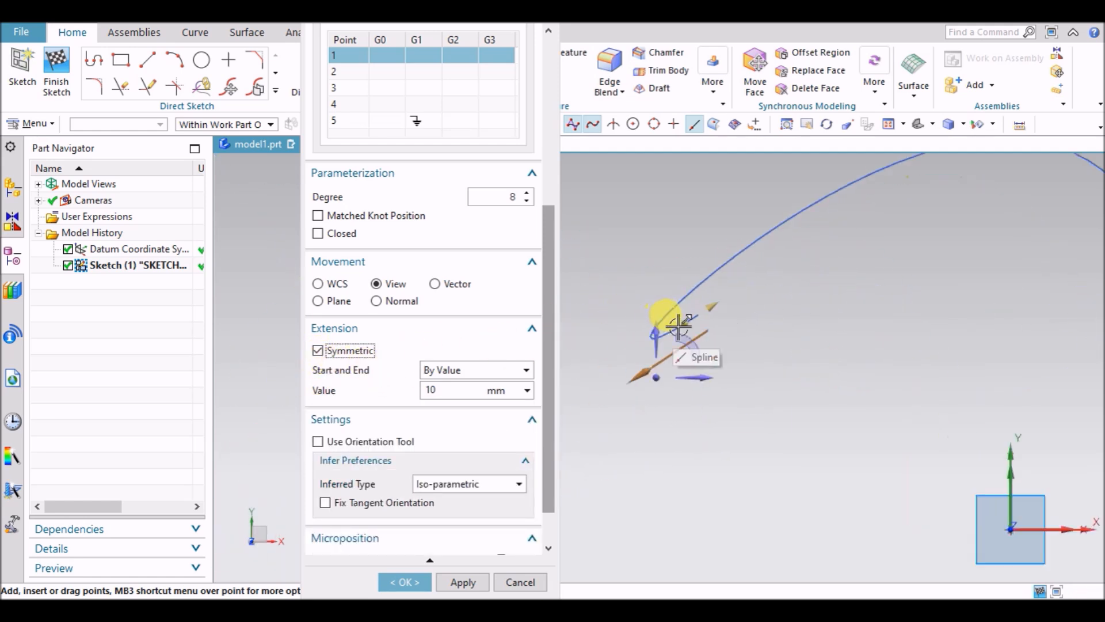
scroll(629, 320, down, 5)
scroll(893, 331, up, 5)
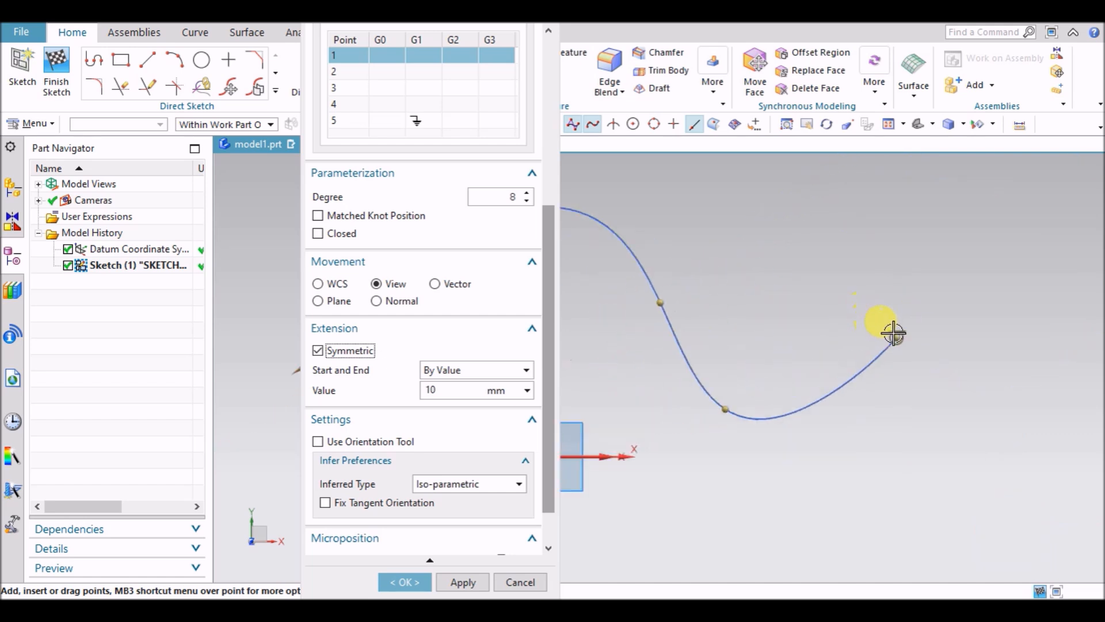
Step: Set the symmetric Start and End extension to None
click(440, 369)
click(442, 389)
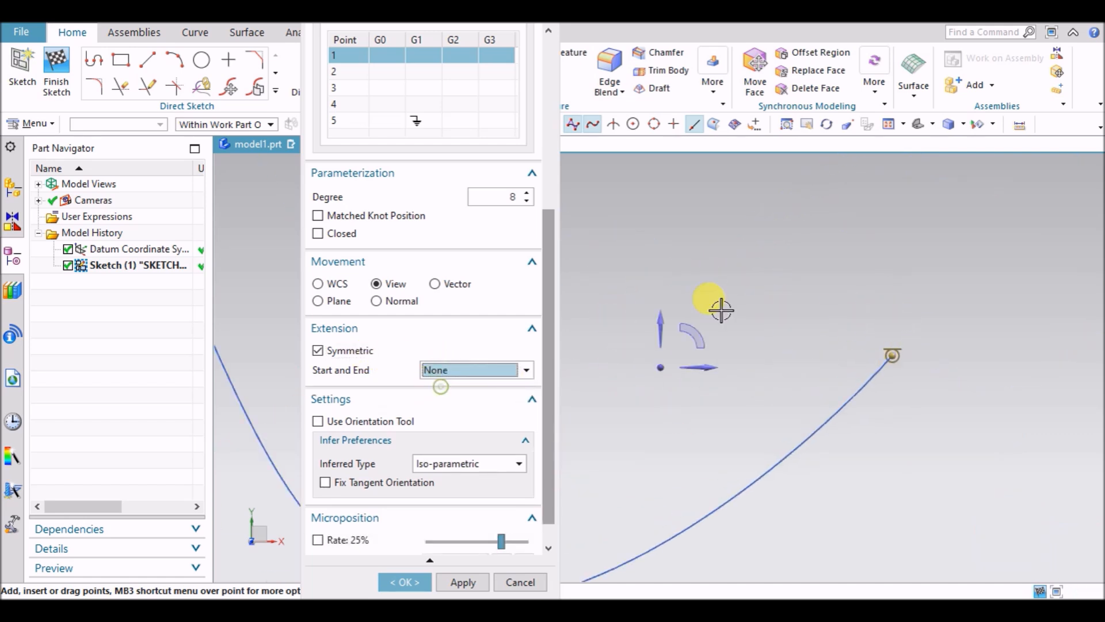
scroll(863, 276, down, 5)
click(452, 373)
click(437, 425)
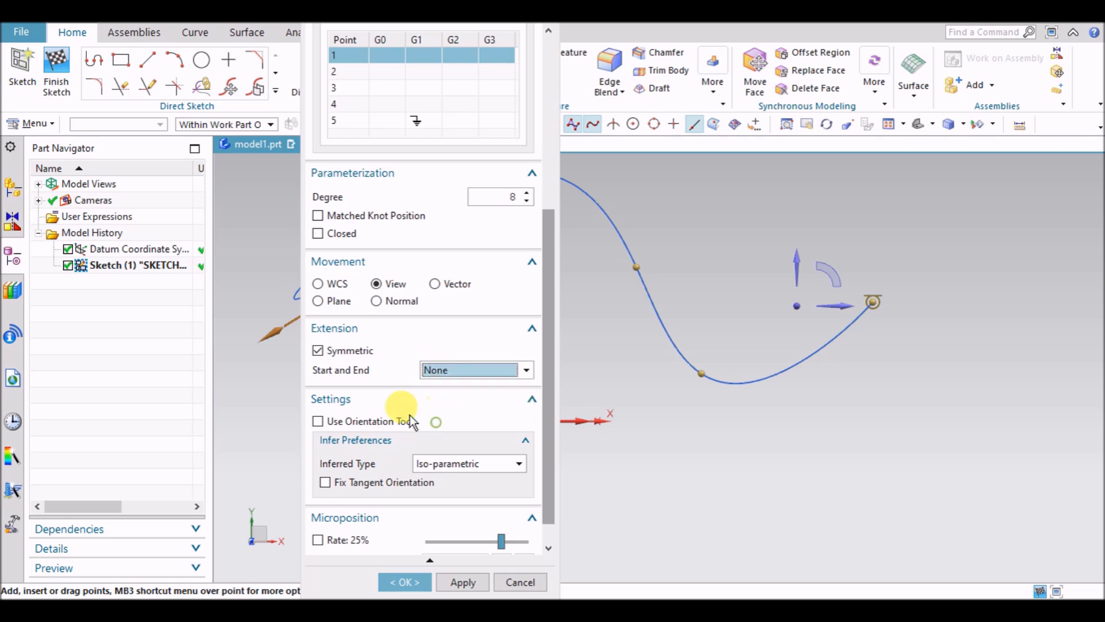
Step: Set the symmetric Start and End extension to By Point, specify a point above the spline, and examine the extended ends
click(440, 370)
click(440, 415)
scroll(784, 395, up, 5)
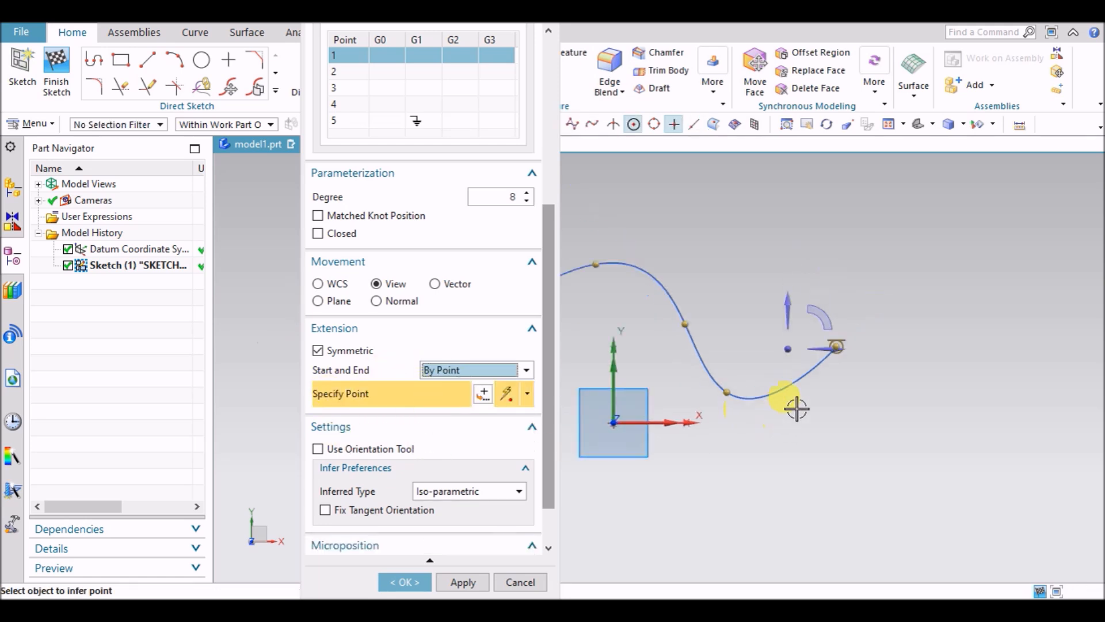
click(783, 281)
scroll(895, 314, down, 6)
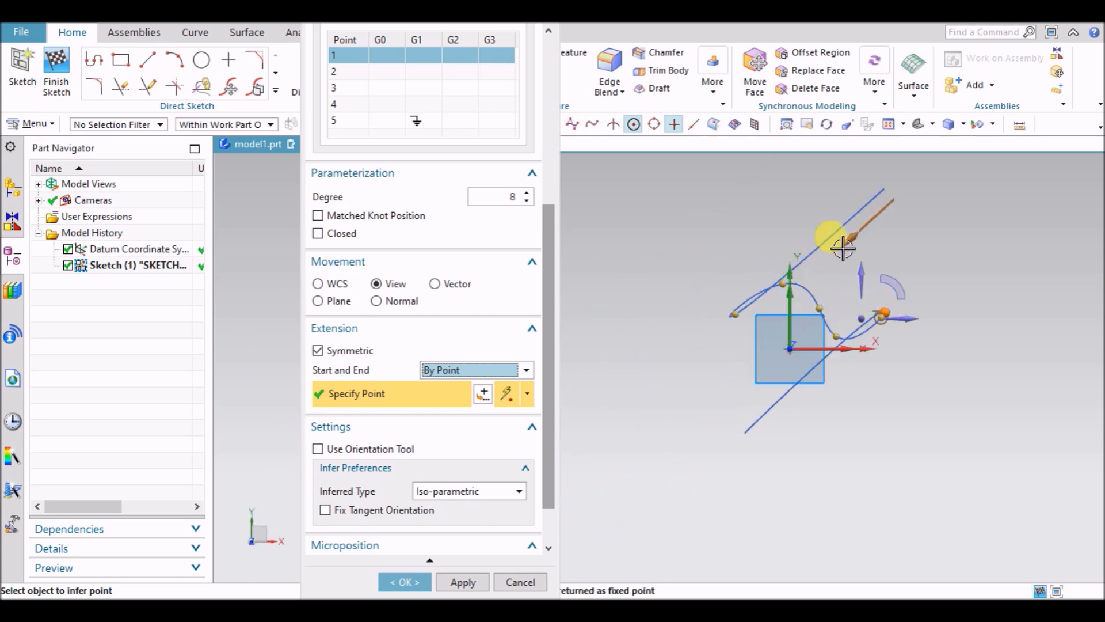
scroll(846, 258, up, 2)
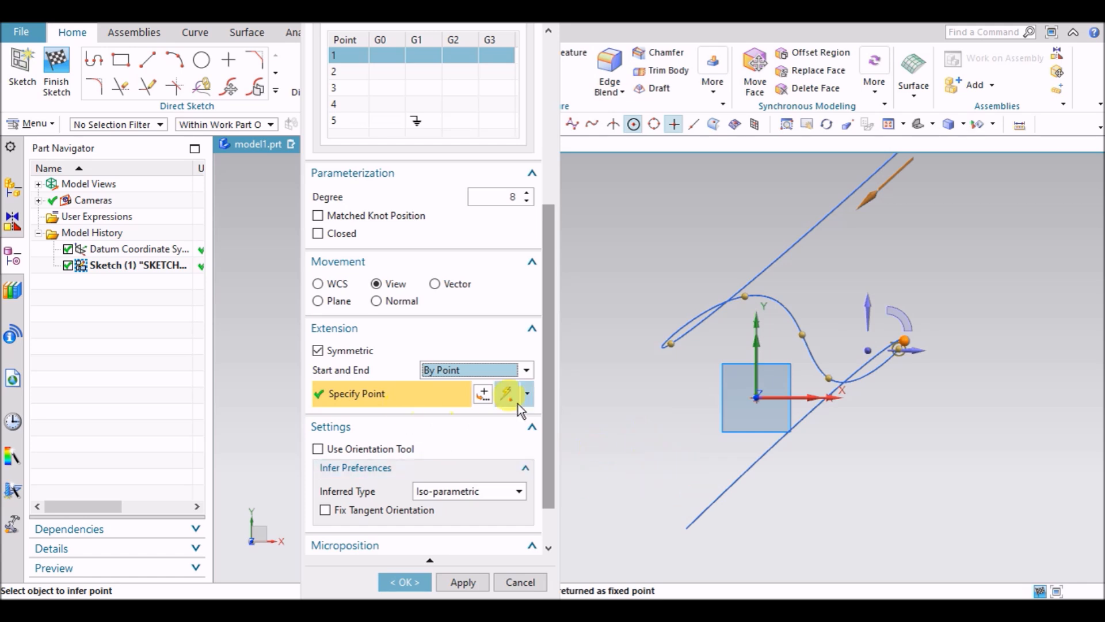
scroll(863, 358, down, 1)
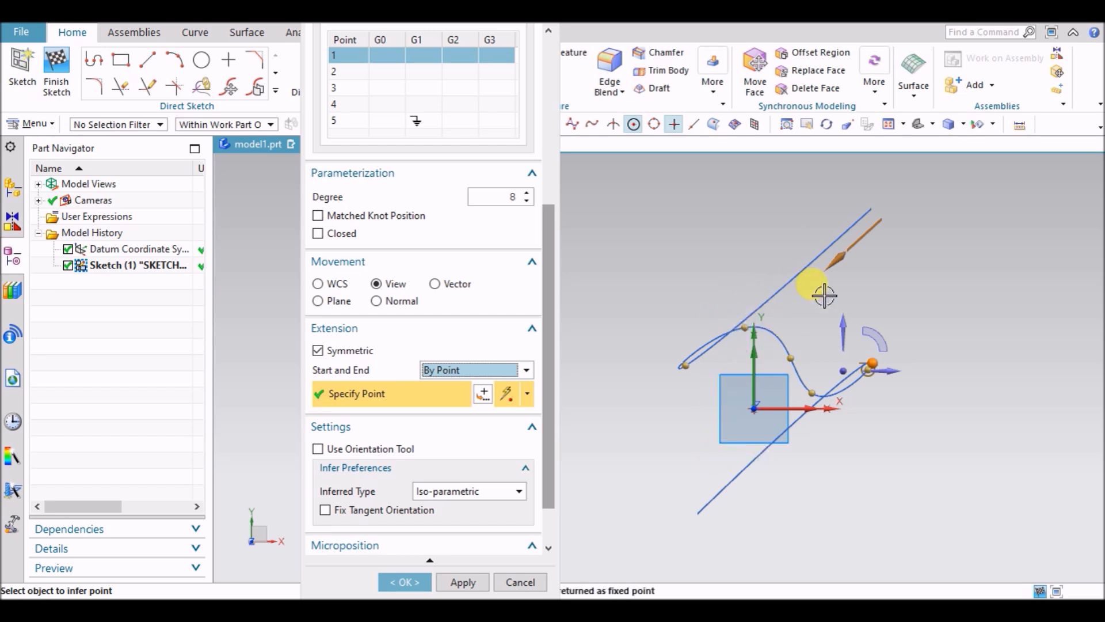
Step: Turn off Symmetric extension and review the available Inferred Type options, keeping Iso-parametric
click(343, 357)
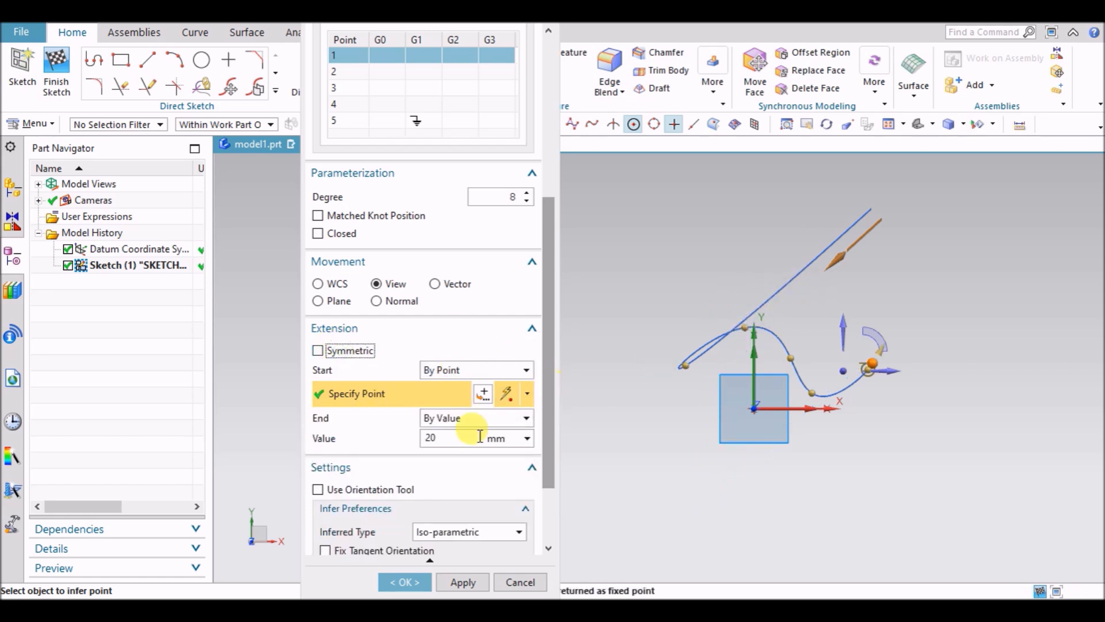
scroll(450, 423, down, 3)
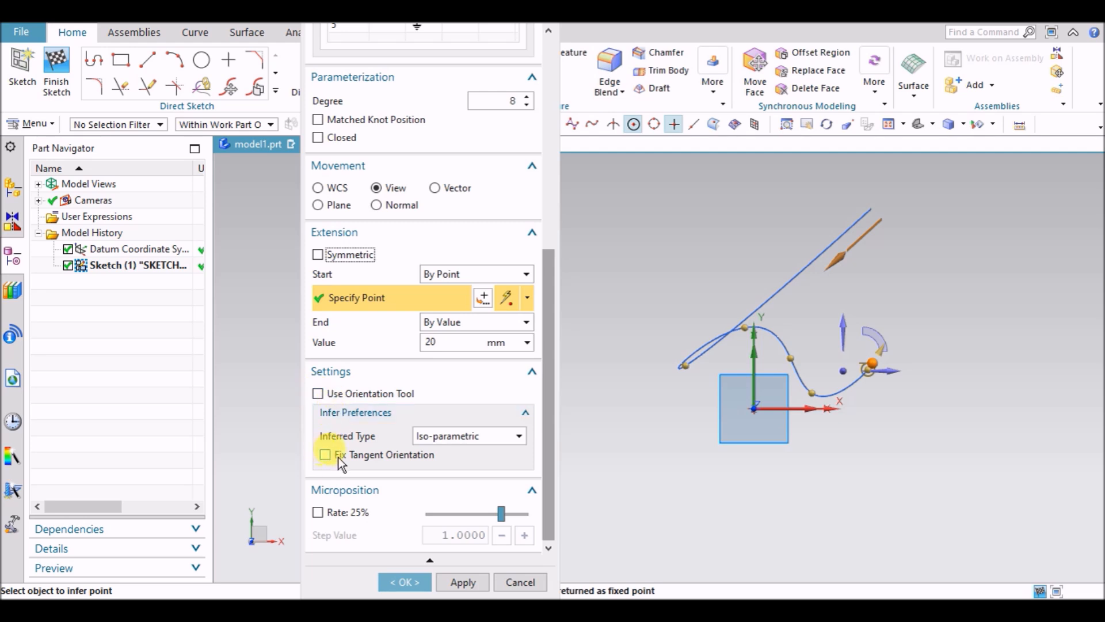
click(445, 436)
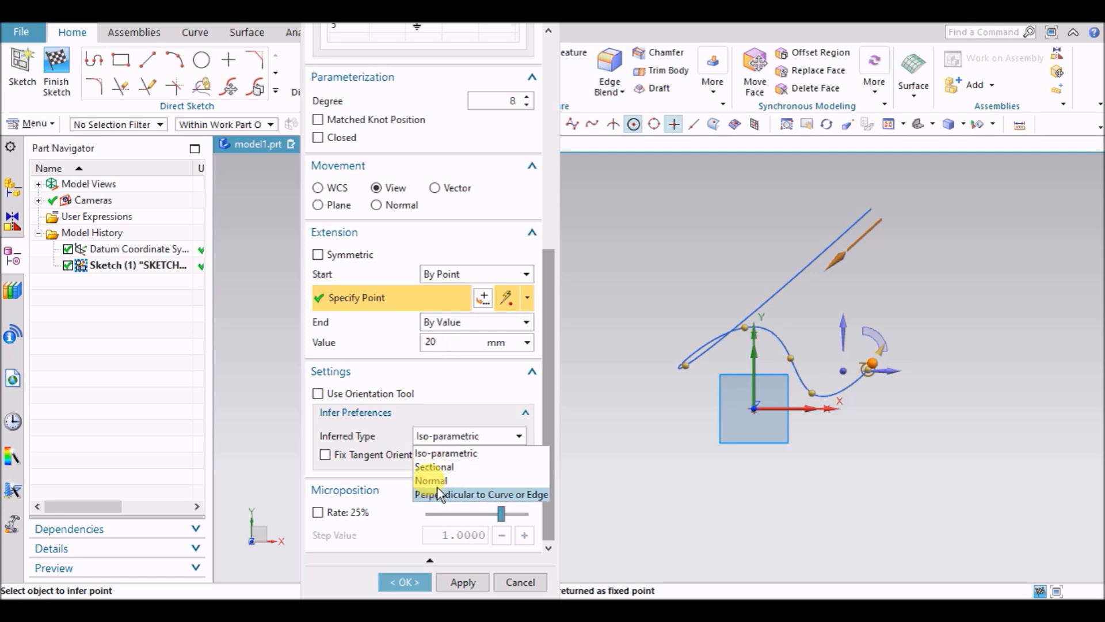
click(372, 436)
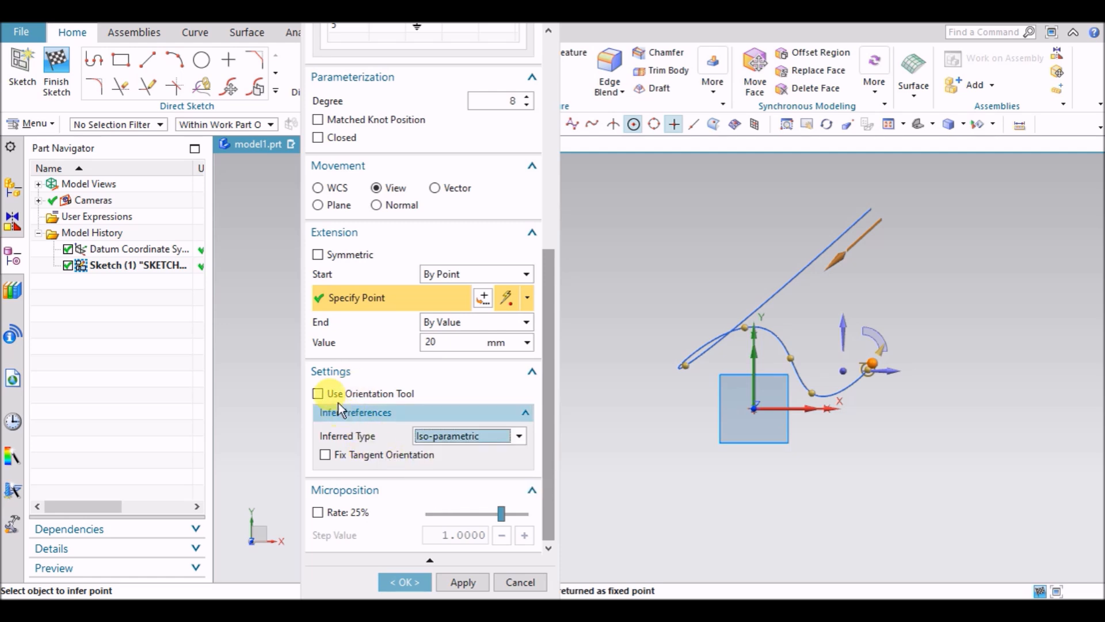
Step: Try the Use Orientation Tool option at the spline's end and respecify the start extension point above the end point
click(324, 394)
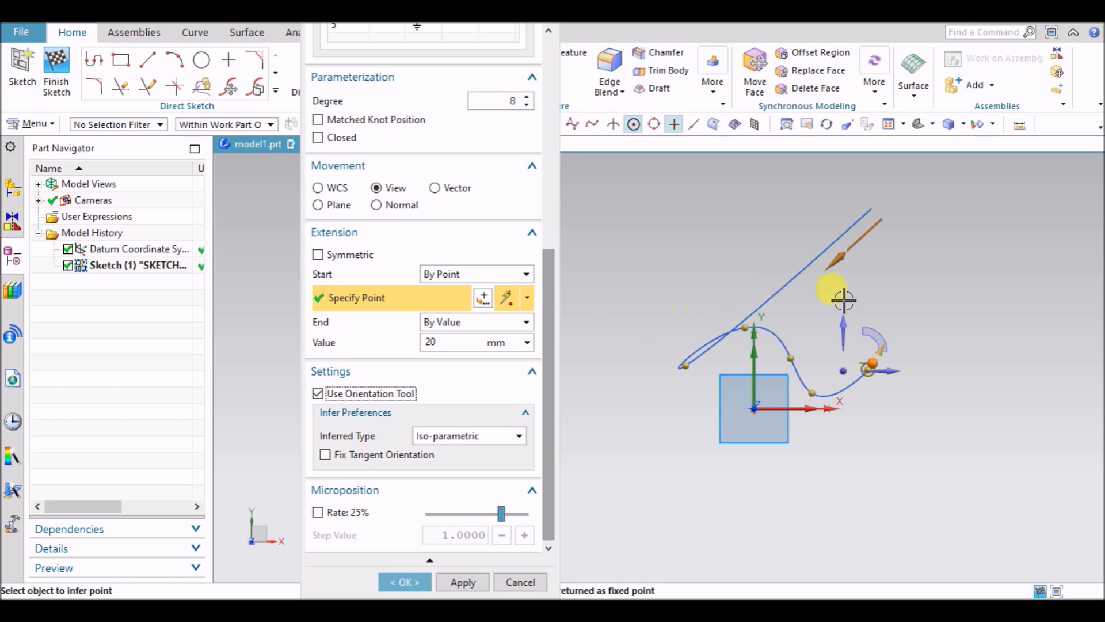
scroll(854, 317, up, 1)
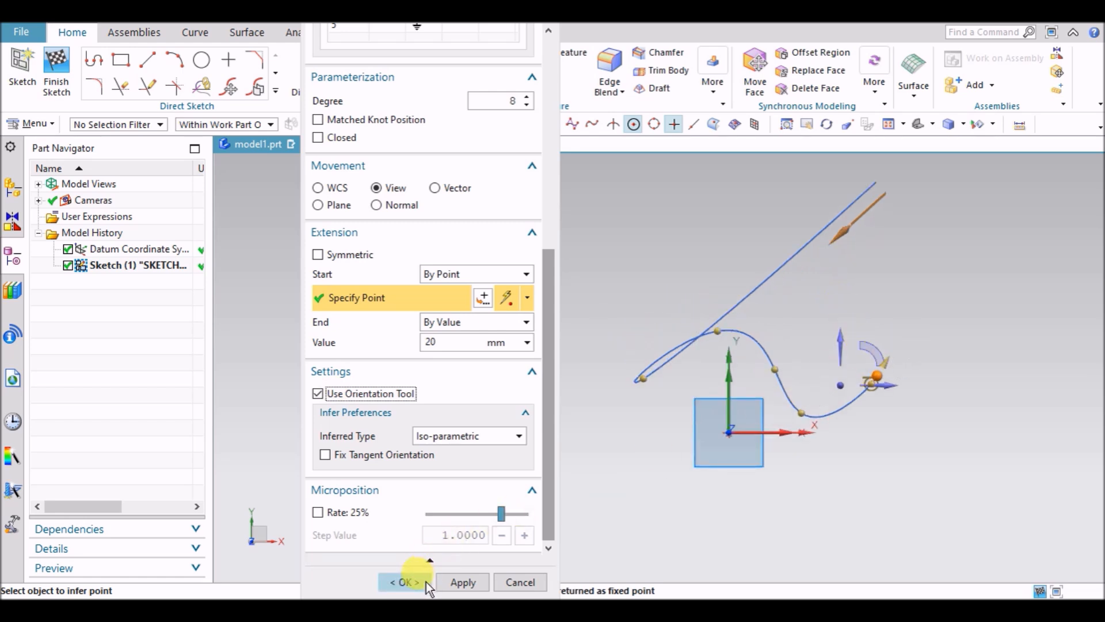
scroll(880, 400, down, 3)
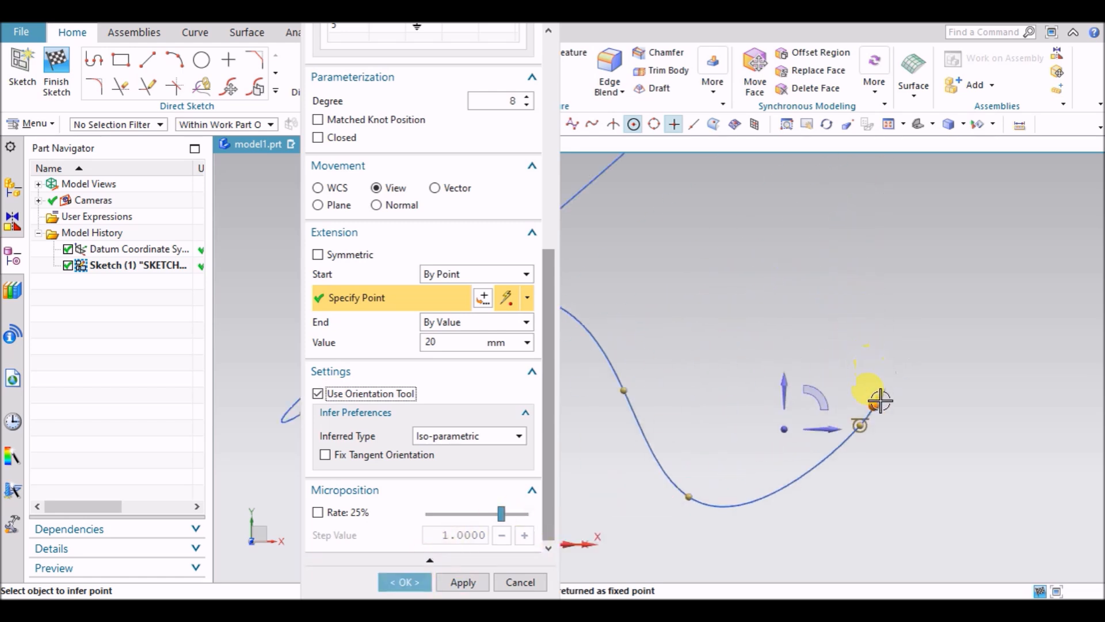
click(874, 411)
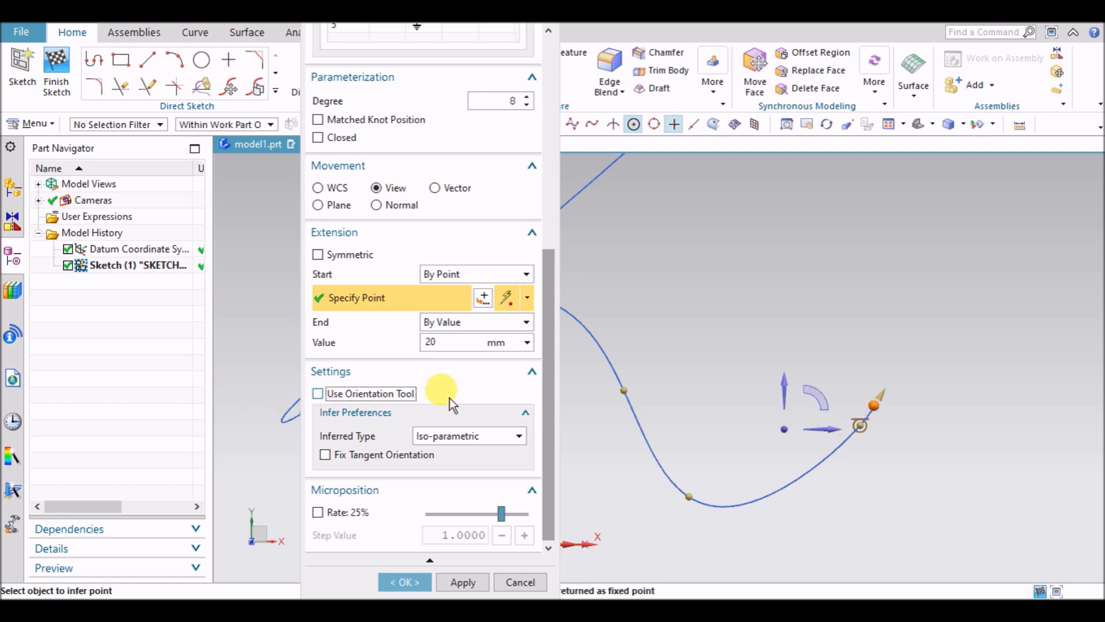
scroll(895, 320, up, 3)
mouse_move(873, 377)
mouse_down()
mouse_move(881, 370)
mouse_move(849, 302)
mouse_move(871, 318)
mouse_up()
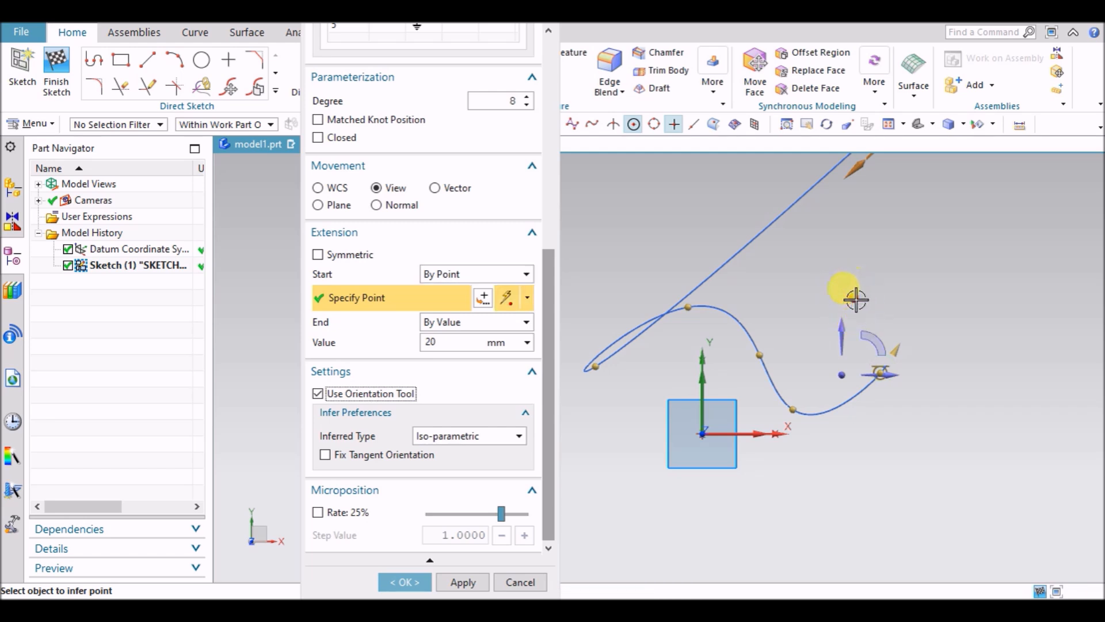
drag(864, 297, 863, 298)
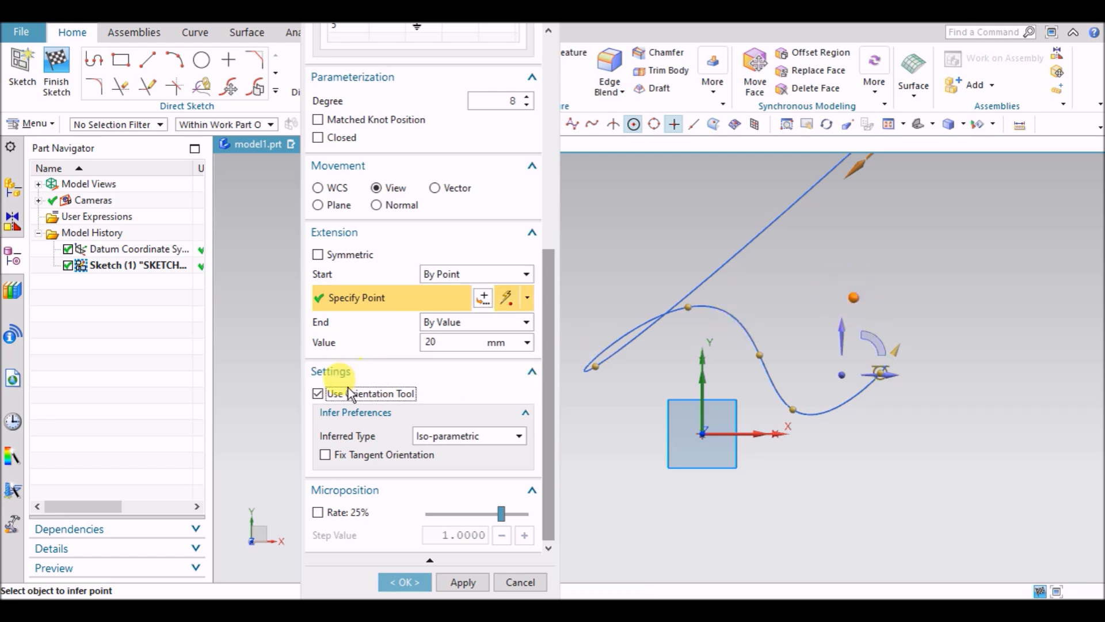
Step: Turn on Use Orientation Tool and Fix Tangent Orientation, and add further spline points running from the upper end point toward the Y axis
click(879, 368)
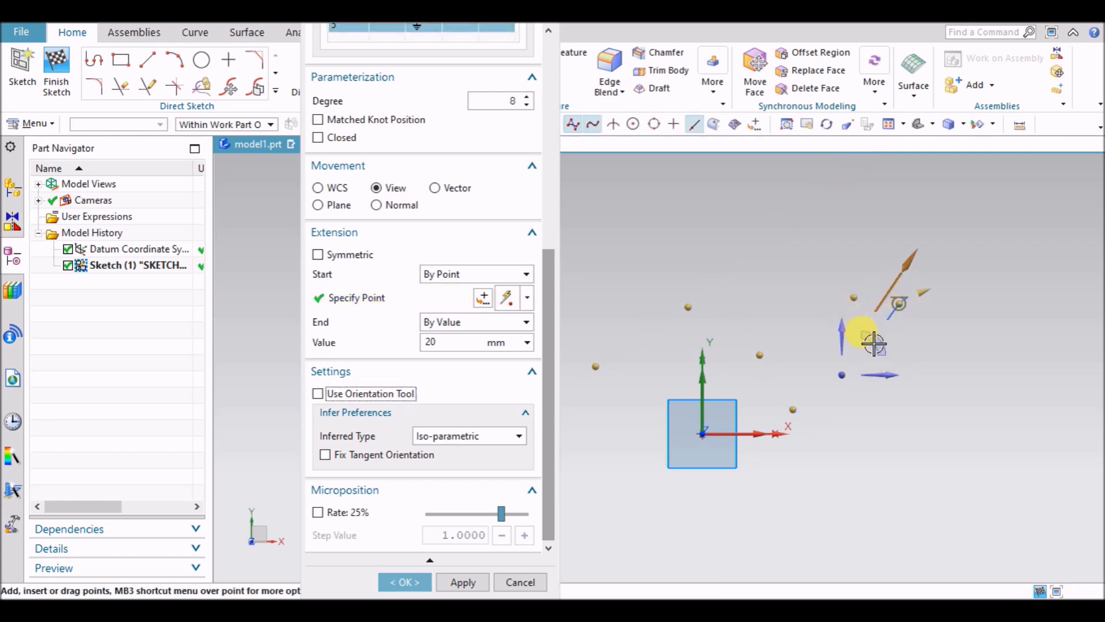
click(347, 393)
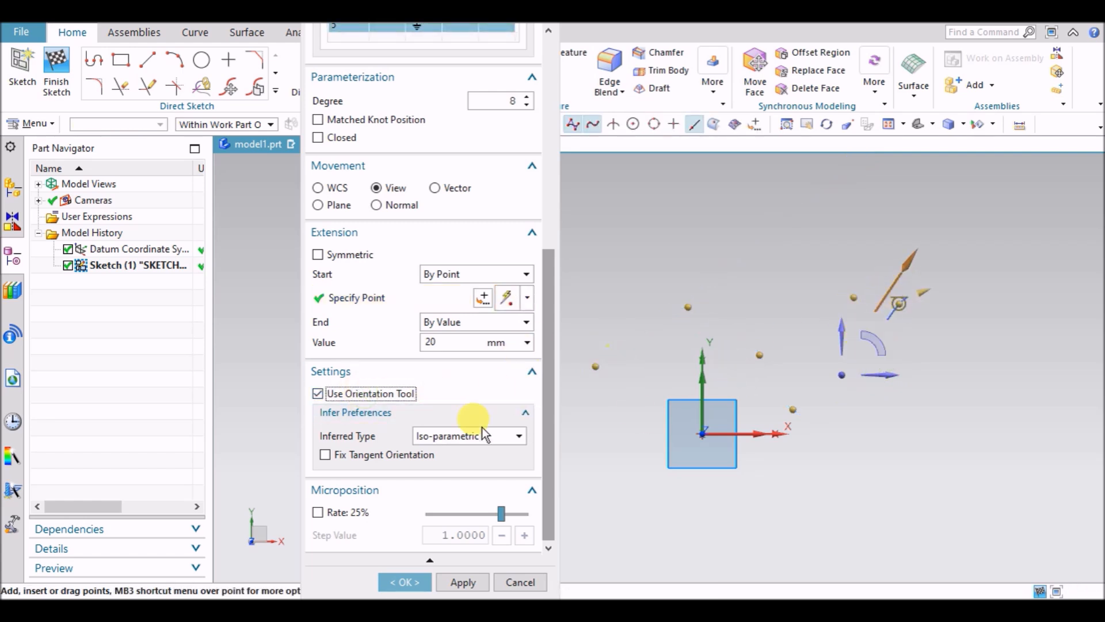
click(397, 453)
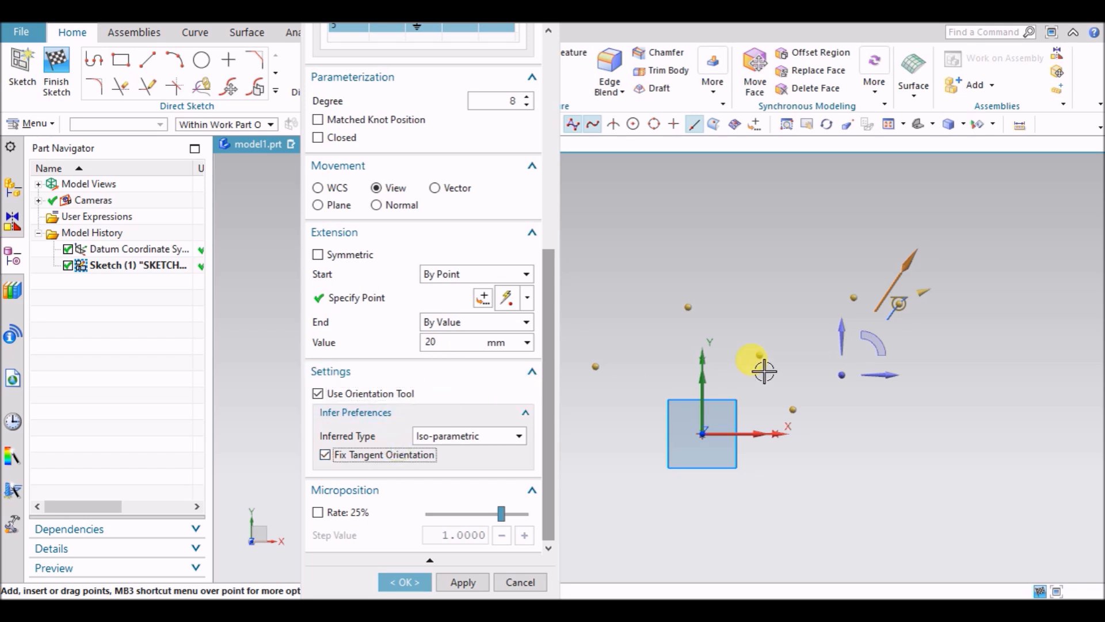
drag(830, 319, 662, 242)
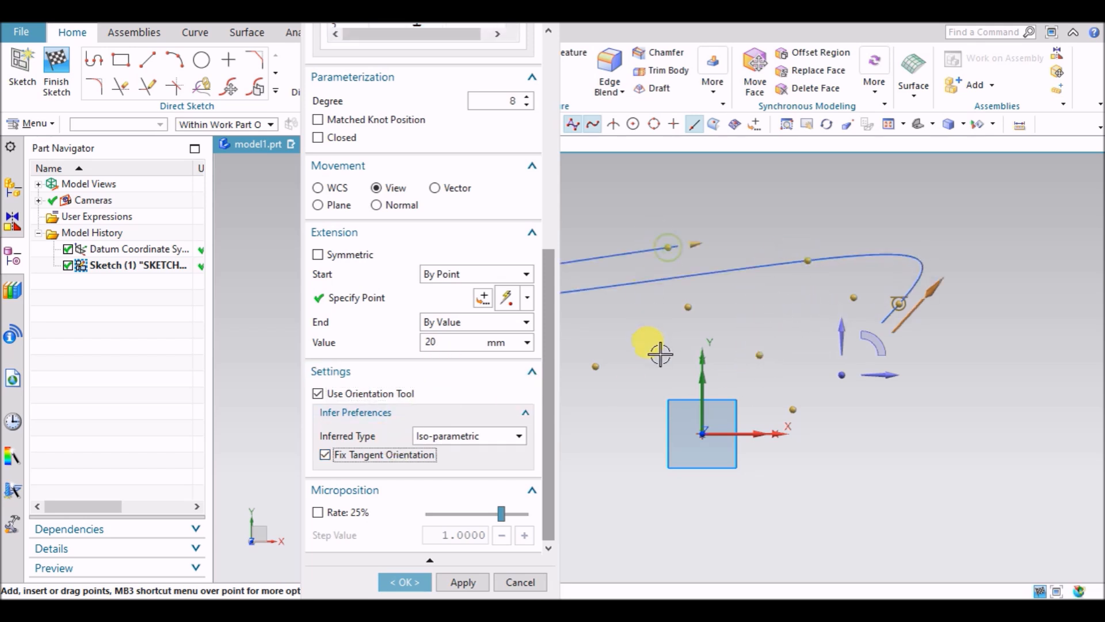
Step: Turn off Use Orientation Tool and create the spline, accepting its storage as By Poles type
click(351, 395)
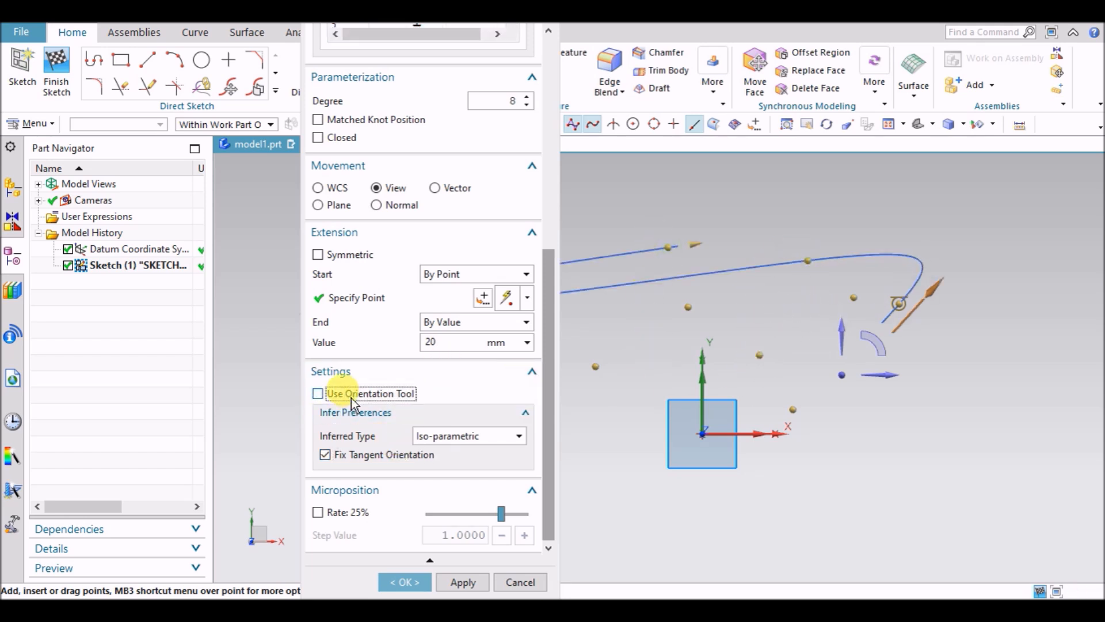
click(406, 581)
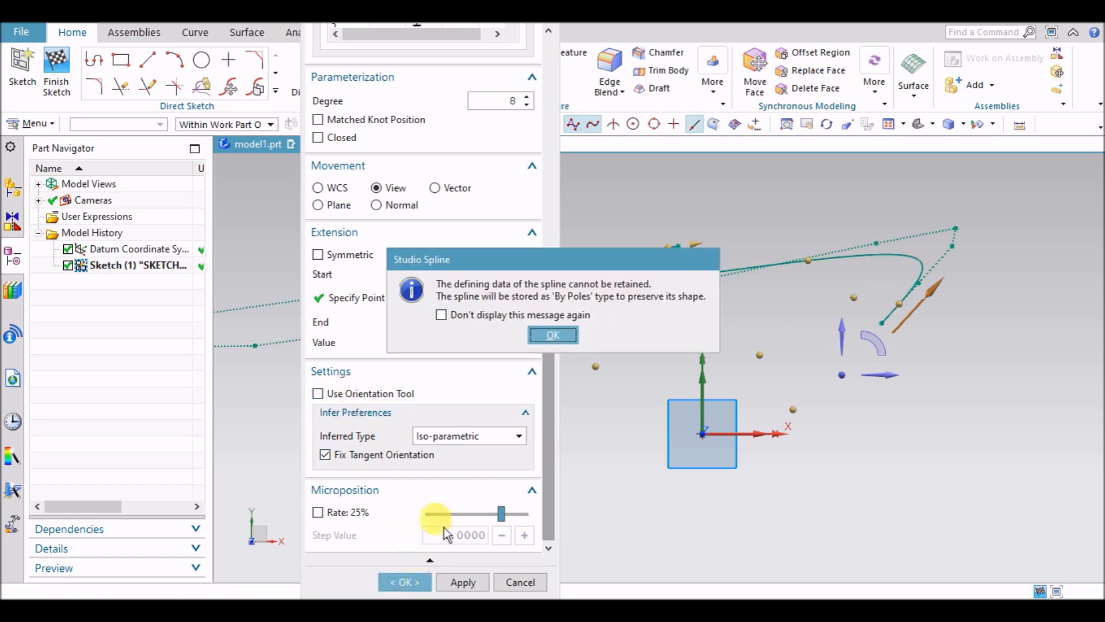
click(550, 335)
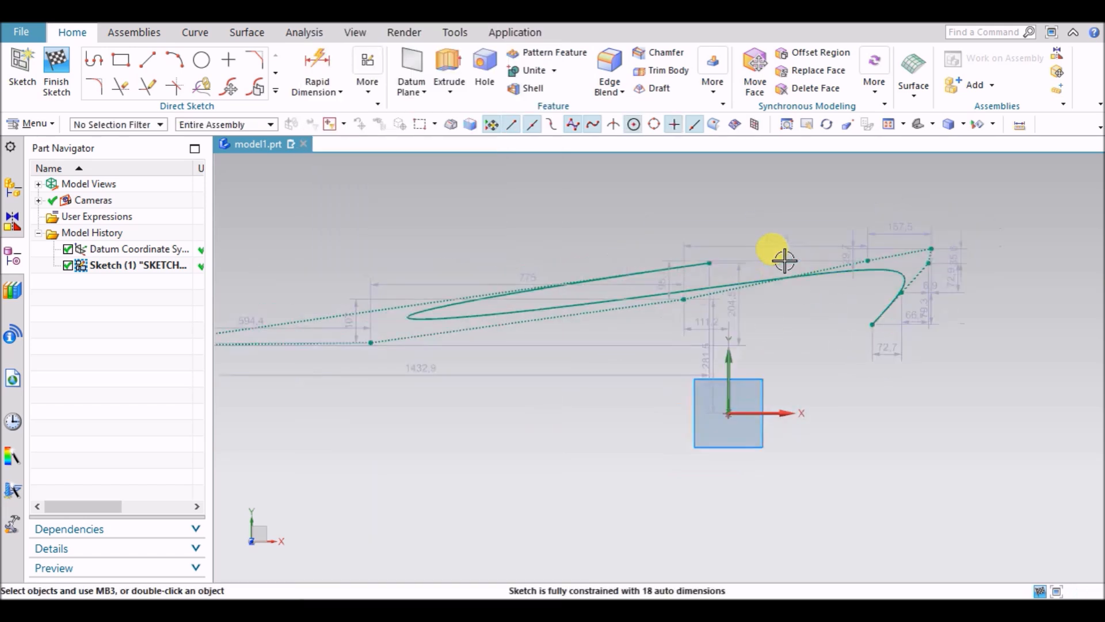
Step: Delete the spline and draw a new five-point, S-shaped Studio Spline above and beside the sketch origin
click(869, 274)
key(Delete)
click(275, 90)
click(87, 193)
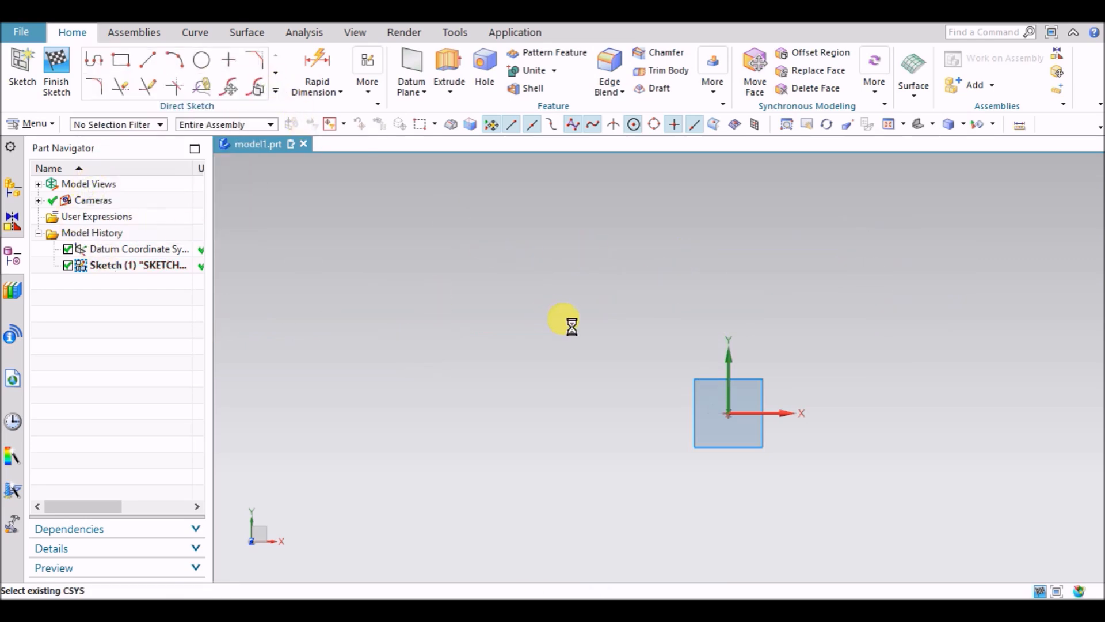
scroll(382, 419, down, 5)
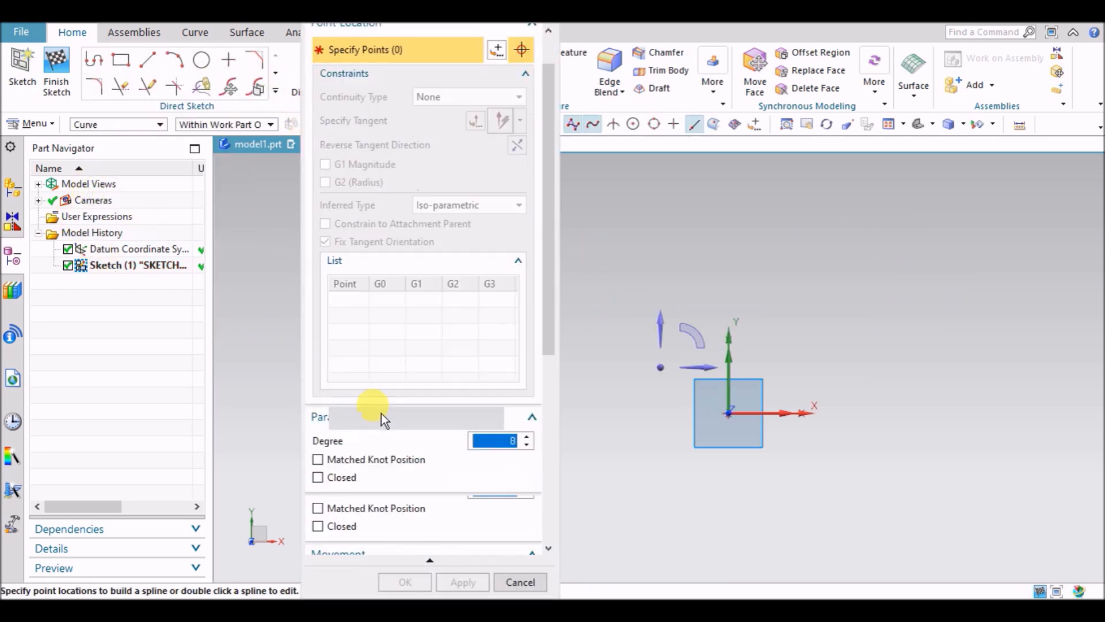
click(748, 214)
click(826, 308)
click(842, 383)
click(924, 357)
scroll(396, 445, down, 6)
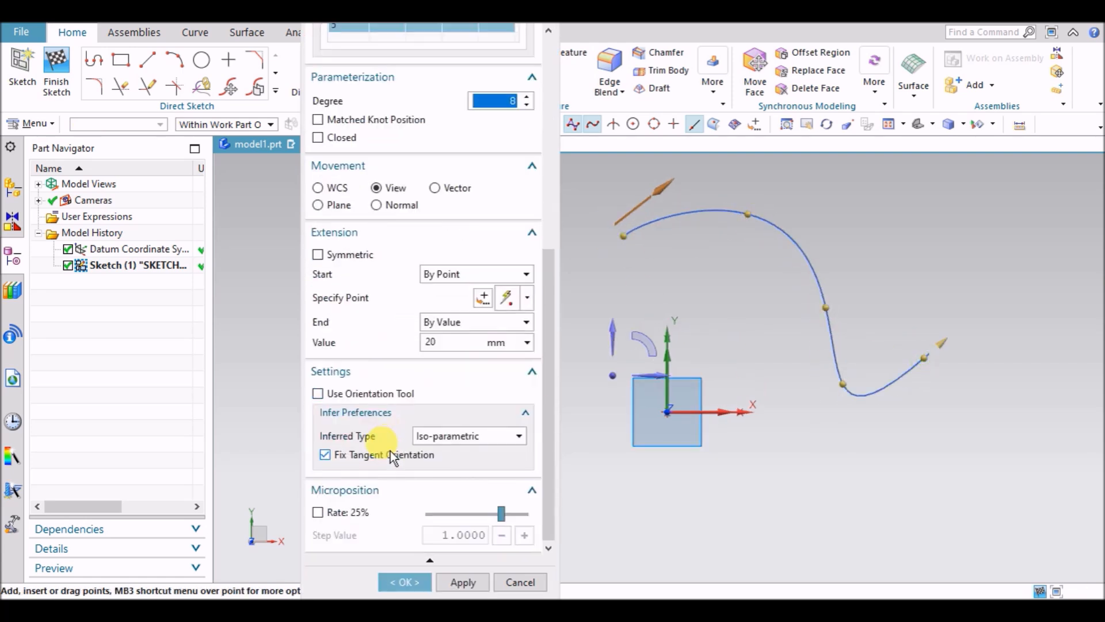
Step: Turn on Use Orientation Tool for the new spline and examine the curve
click(341, 395)
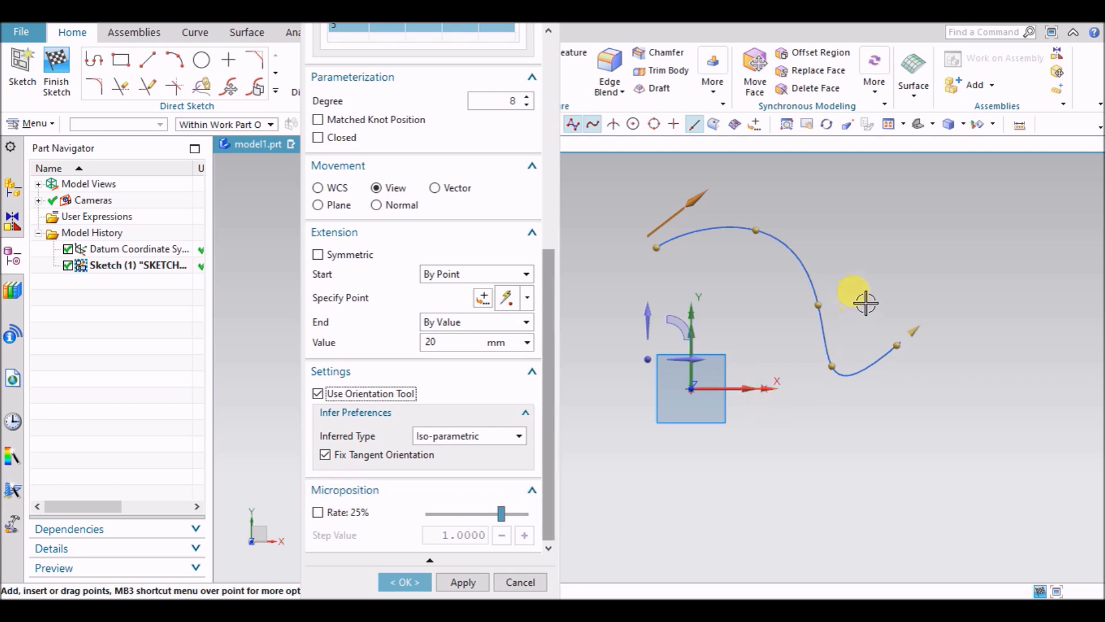
scroll(891, 329, up, 7)
scroll(940, 397, down, 6)
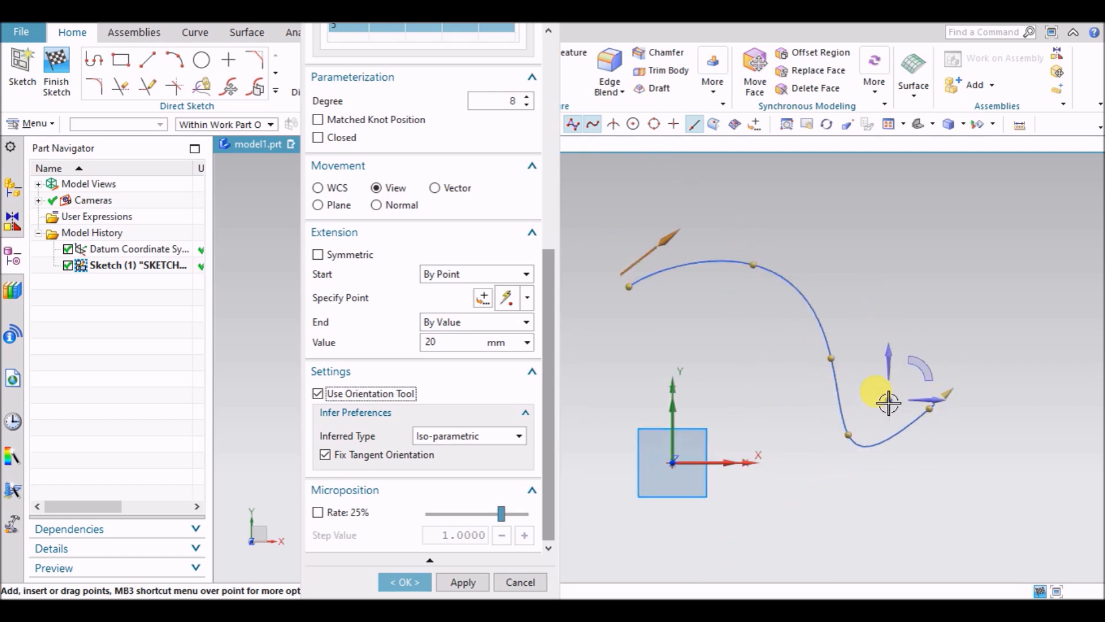
Step: Set the Start extension to None and turn on Symmetric extension so both ends use None
click(460, 274)
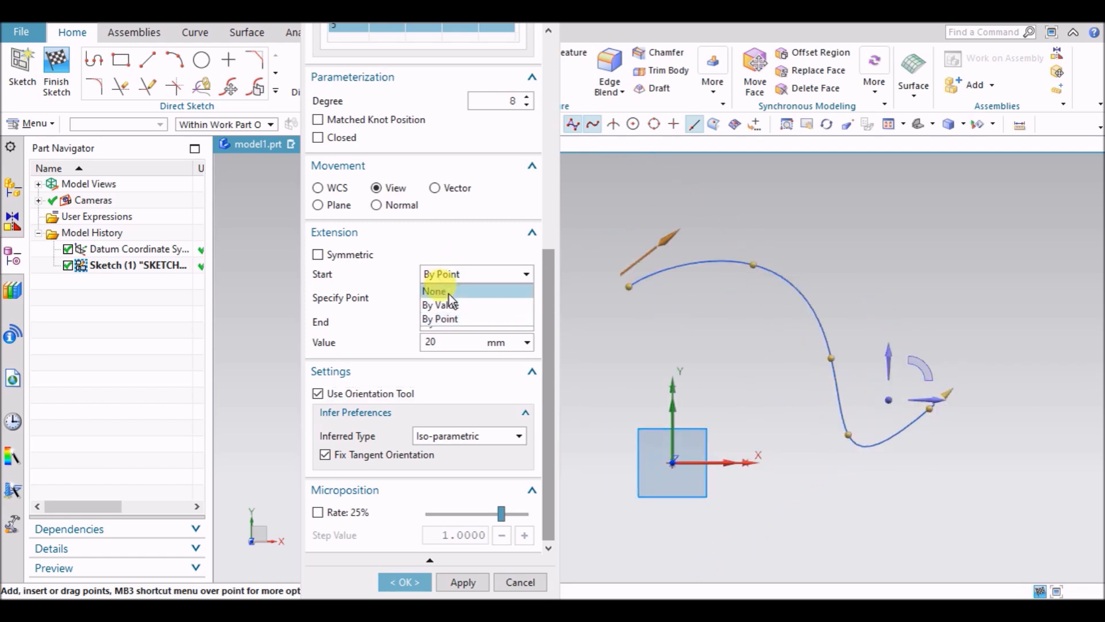
click(449, 289)
scroll(908, 421, up, 4)
scroll(891, 413, down, 2)
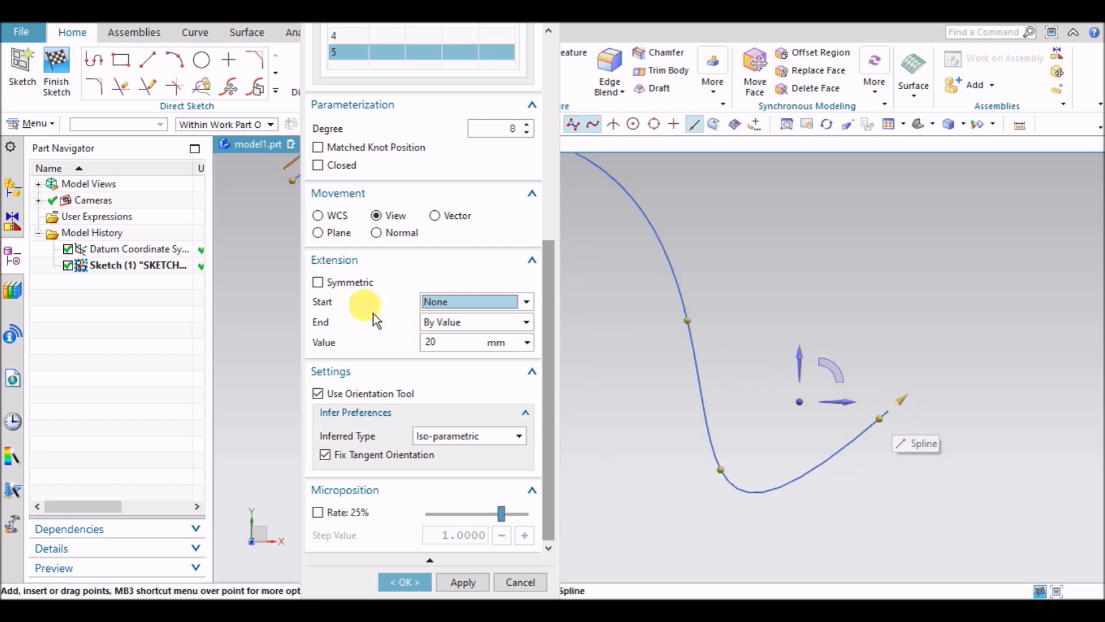
click(338, 282)
scroll(893, 419, up, 1)
scroll(888, 397, down, 4)
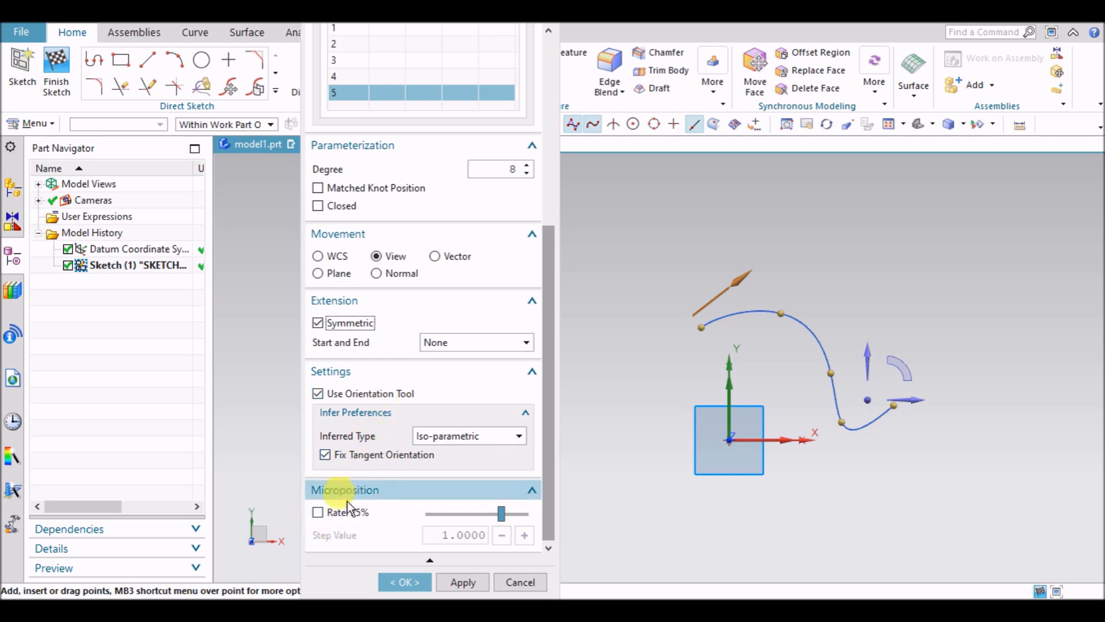
Step: Move the spline's end point 5 upward, and enable Microposition with the rate set to 0.01%
scroll(841, 426, up, 5)
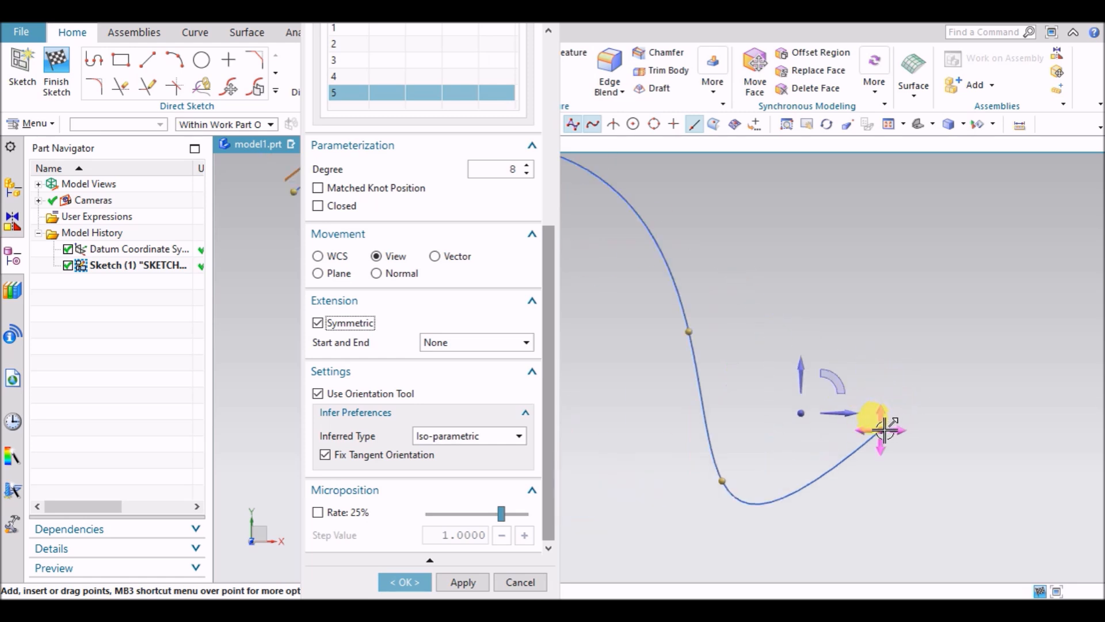
mouse_move(875, 385)
mouse_down()
mouse_move(912, 424)
mouse_move(814, 323)
mouse_move(858, 351)
mouse_move(894, 444)
mouse_move(896, 402)
mouse_move(920, 447)
mouse_move(884, 375)
mouse_move(884, 396)
mouse_up()
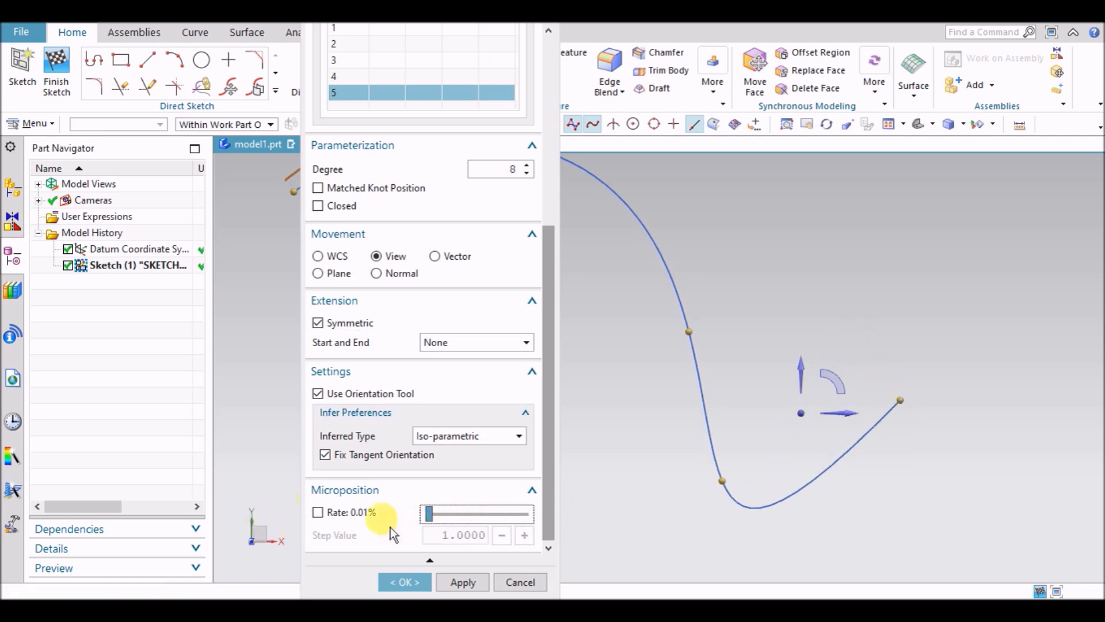
drag(896, 403, 876, 350)
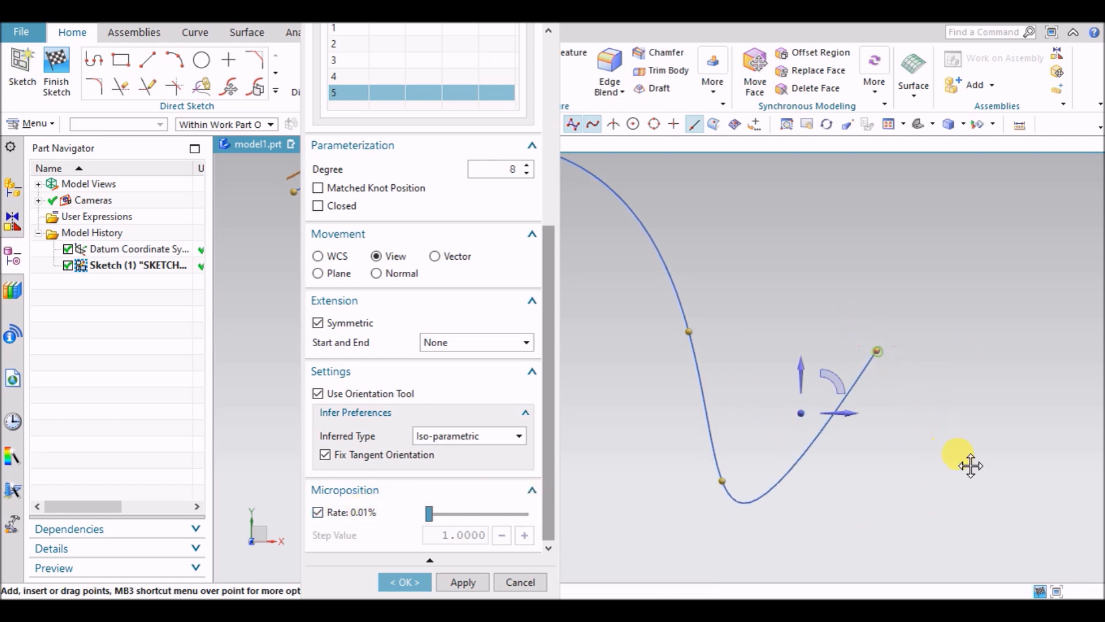
click(877, 355)
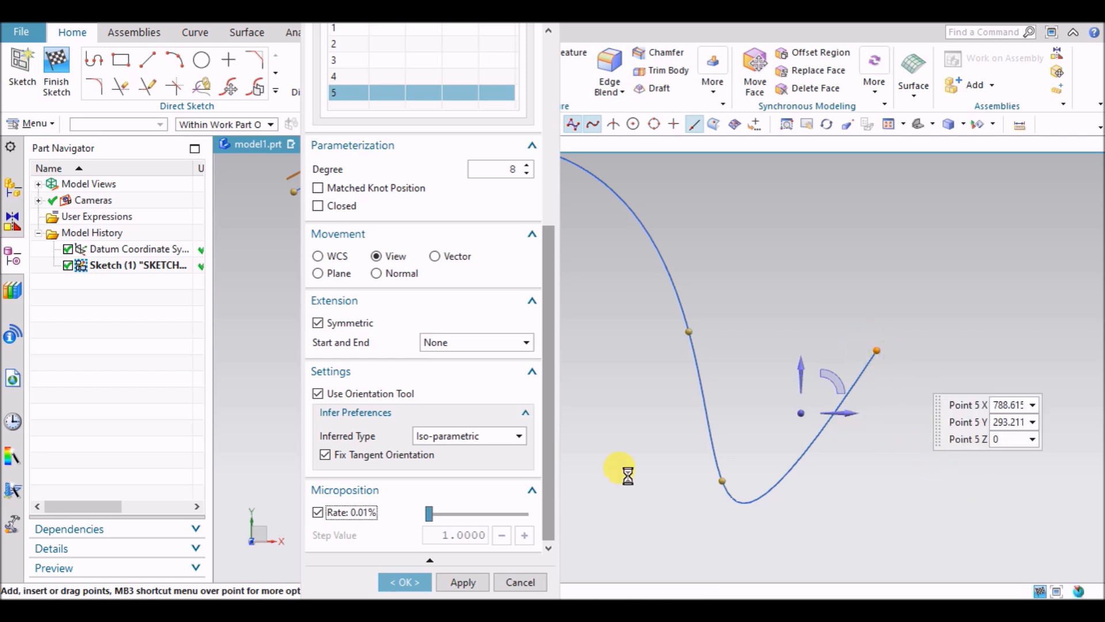
Step: Reposition end point 5 with the Microposition rate at 1%, and again with the rate at 50%, bringing it inward
mouse_move(436, 515)
mouse_down()
mouse_move(523, 513)
mouse_move(442, 524)
mouse_move(454, 526)
mouse_up()
mouse_move(876, 352)
mouse_down()
mouse_move(921, 456)
mouse_move(876, 350)
mouse_move(863, 560)
mouse_move(779, 146)
mouse_move(901, 489)
mouse_move(880, 449)
mouse_move(893, 496)
mouse_move(917, 514)
mouse_move(883, 422)
mouse_move(854, 397)
mouse_move(865, 382)
mouse_move(946, 423)
mouse_move(955, 350)
mouse_move(887, 346)
mouse_up()
drag(917, 435, 893, 367)
drag(841, 333, 903, 389)
drag(924, 441, 918, 442)
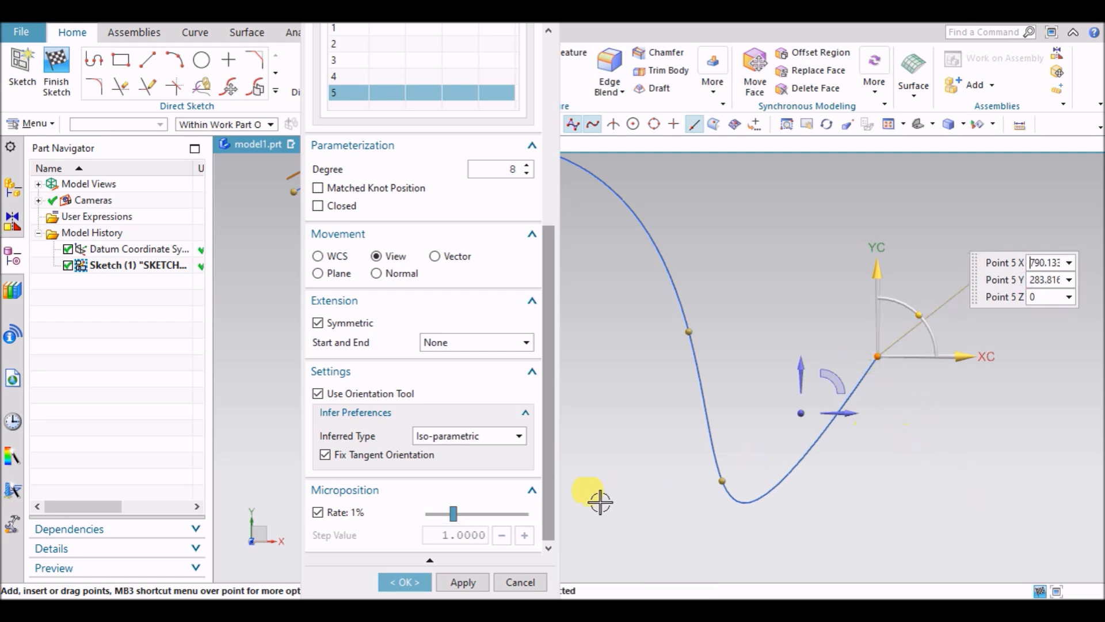
drag(455, 513, 515, 518)
drag(881, 363, 449, 458)
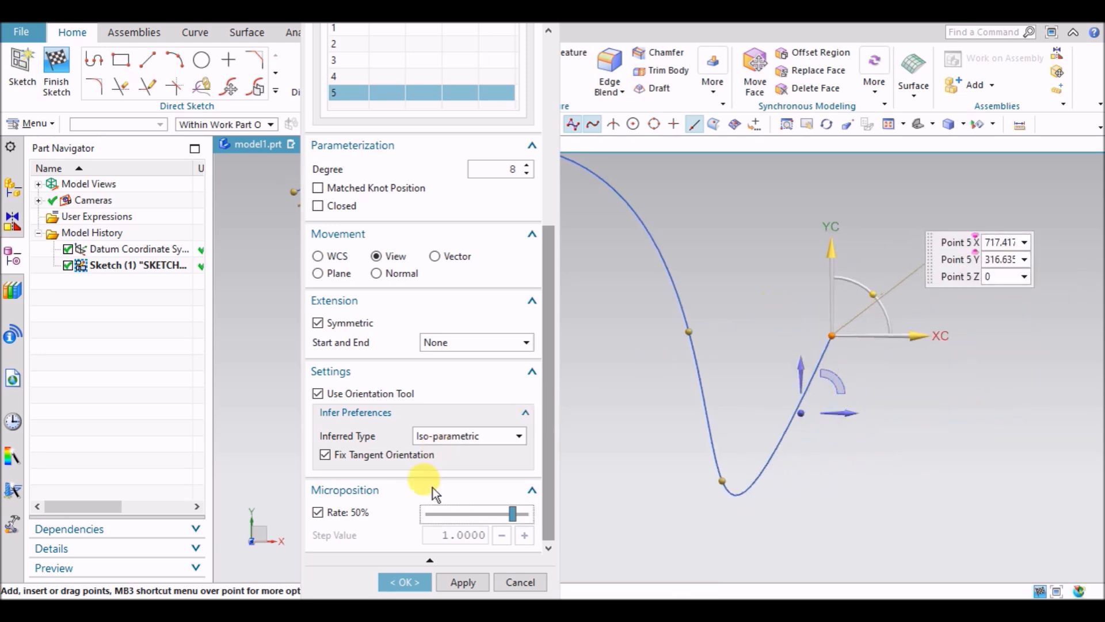
Step: Reposition the spline's end point 5, set the Microposition rate to 5% with Microposition off, and move the point down and outward
drag(832, 336, 859, 347)
drag(915, 450, 824, 389)
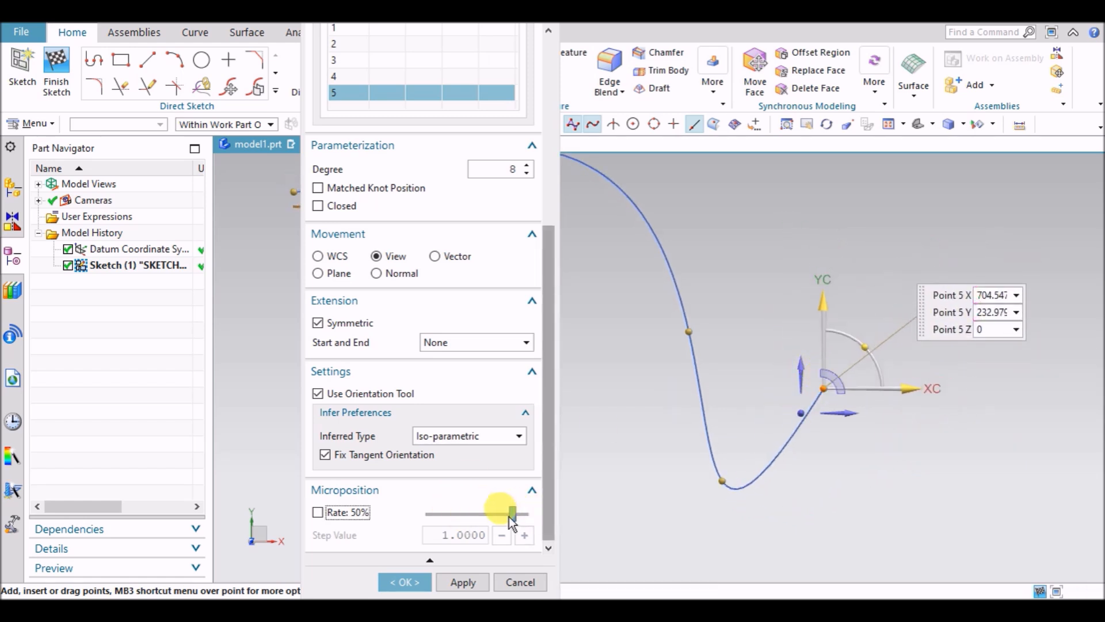
drag(513, 518, 477, 527)
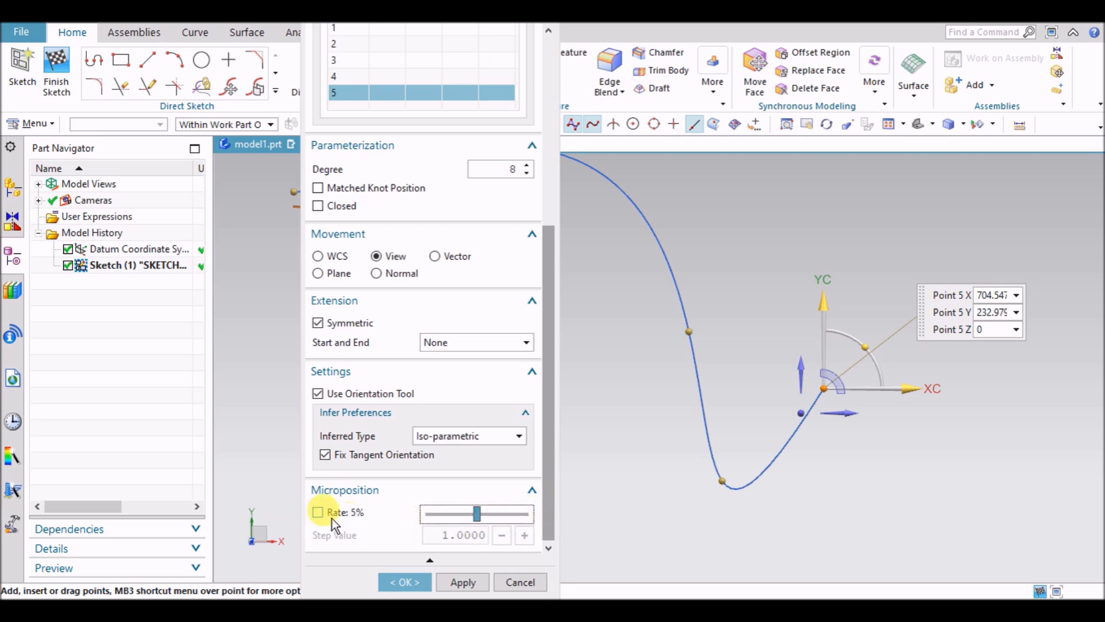
drag(823, 390, 866, 449)
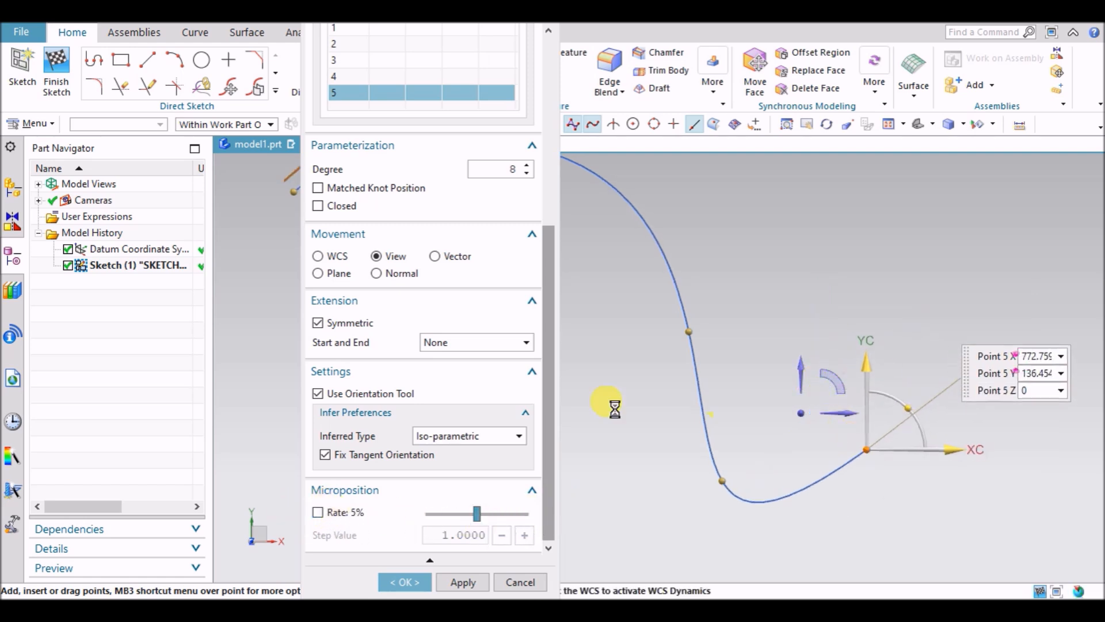
Step: Change the spline type to By Poles and examine its poles along the whole curve
scroll(478, 397, up, 3)
scroll(477, 394, up, 5)
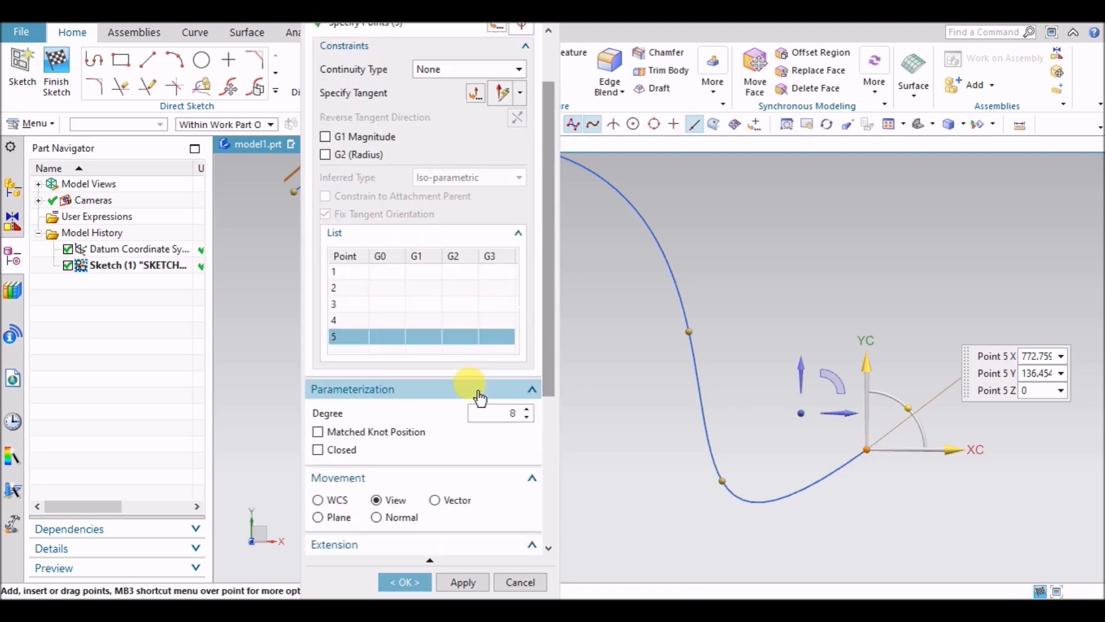
drag(458, 23, 445, 93)
click(426, 123)
click(360, 158)
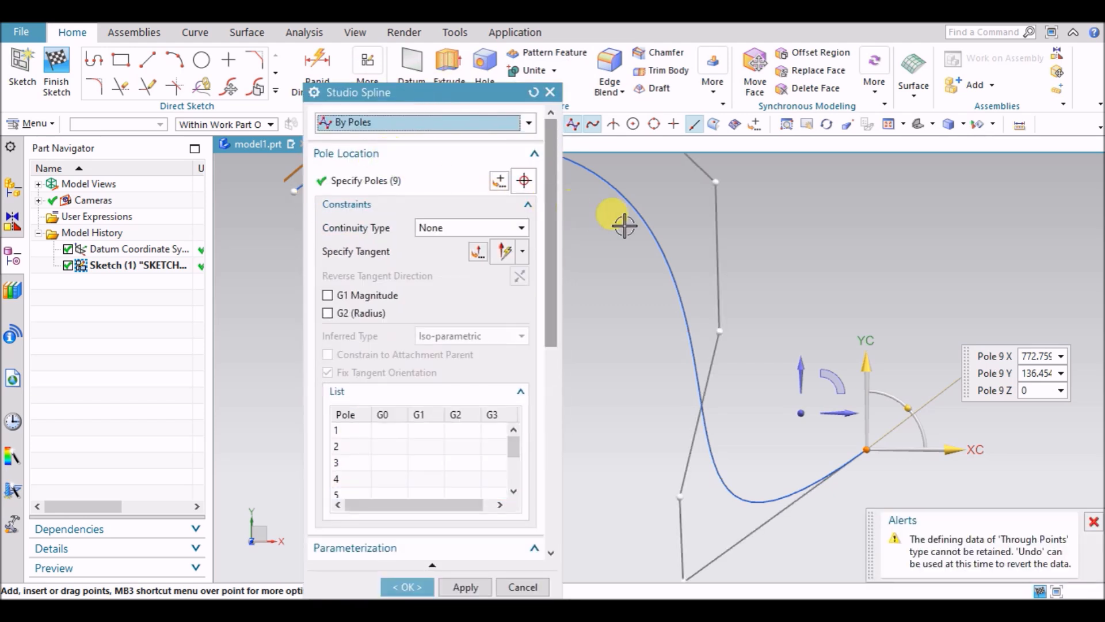
scroll(744, 280, down, 2)
scroll(758, 256, up, 2)
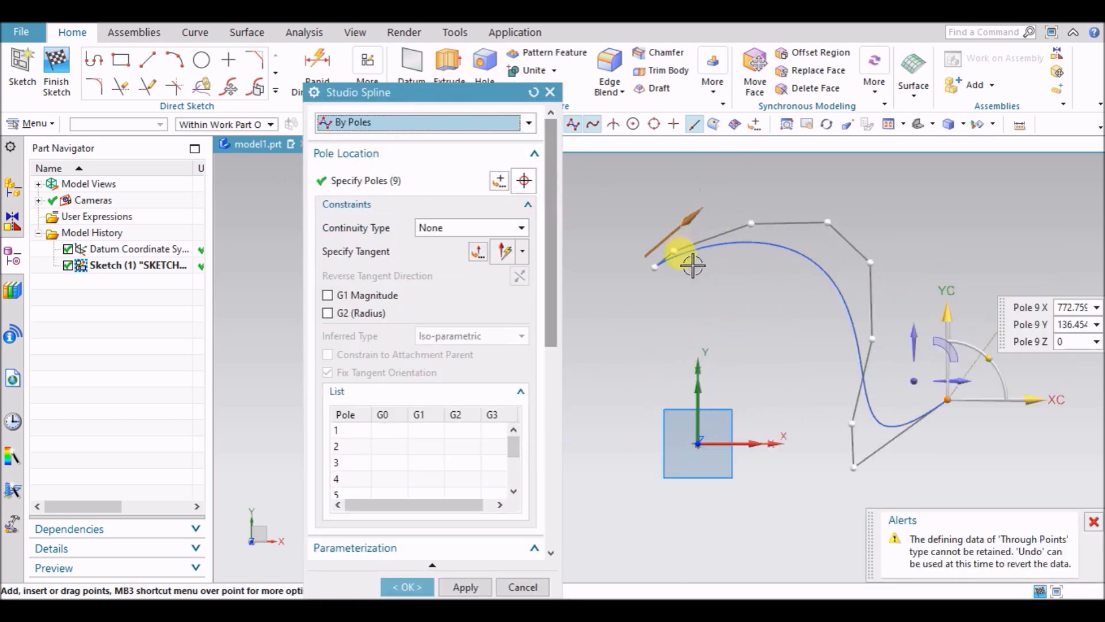
scroll(693, 265, up, 3)
scroll(662, 242, down, 2)
Step: Switch the spline type to Through Points and back to By Poles
click(368, 122)
click(360, 141)
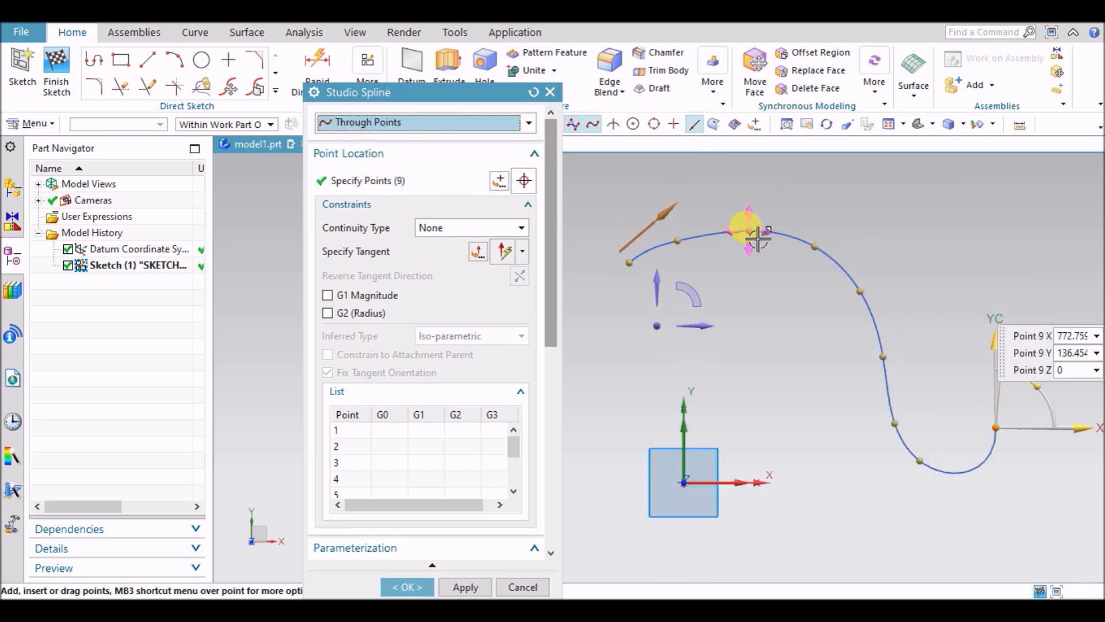
click(360, 122)
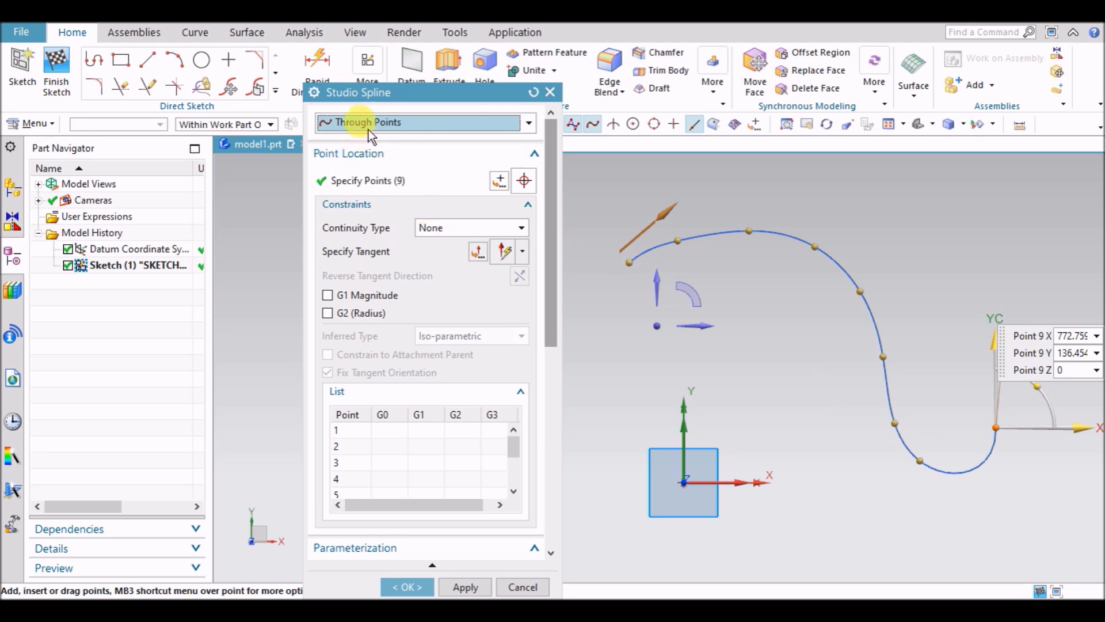
click(360, 155)
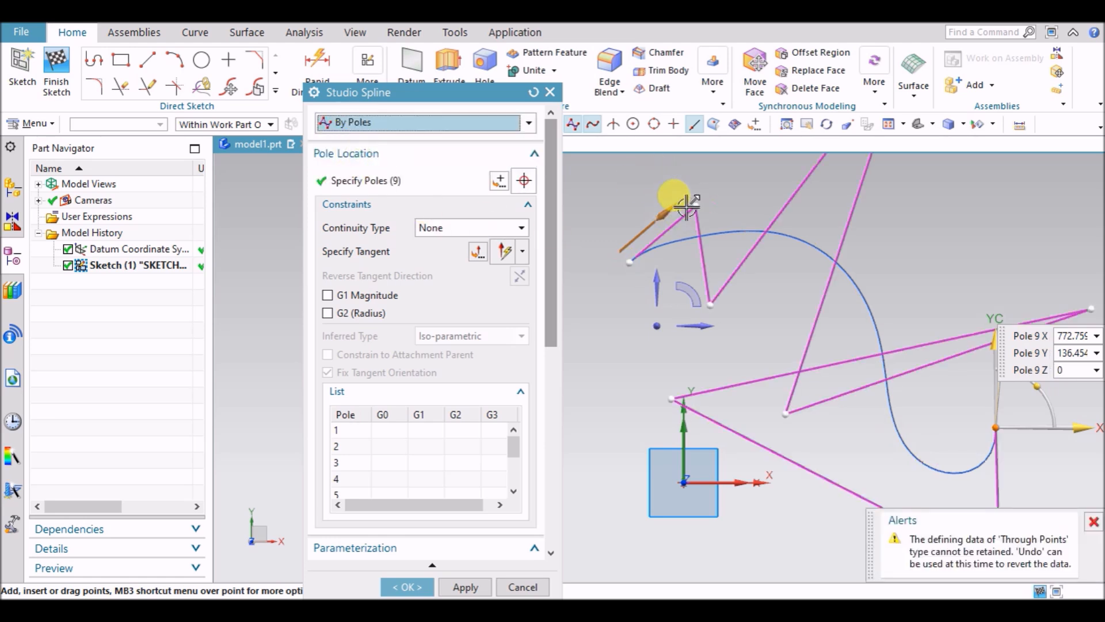
Step: Move one of the upper poles down and inward, and close the Studio Spline without keeping the curve
scroll(720, 297, down, 2)
scroll(751, 289, down, 1)
drag(803, 196, 772, 250)
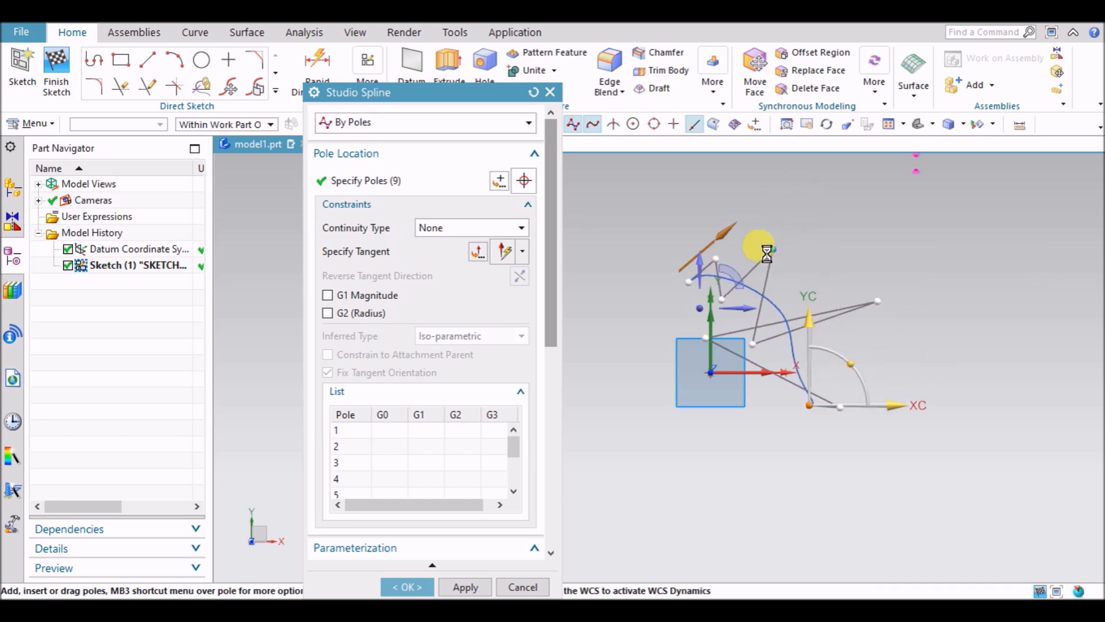
click(464, 587)
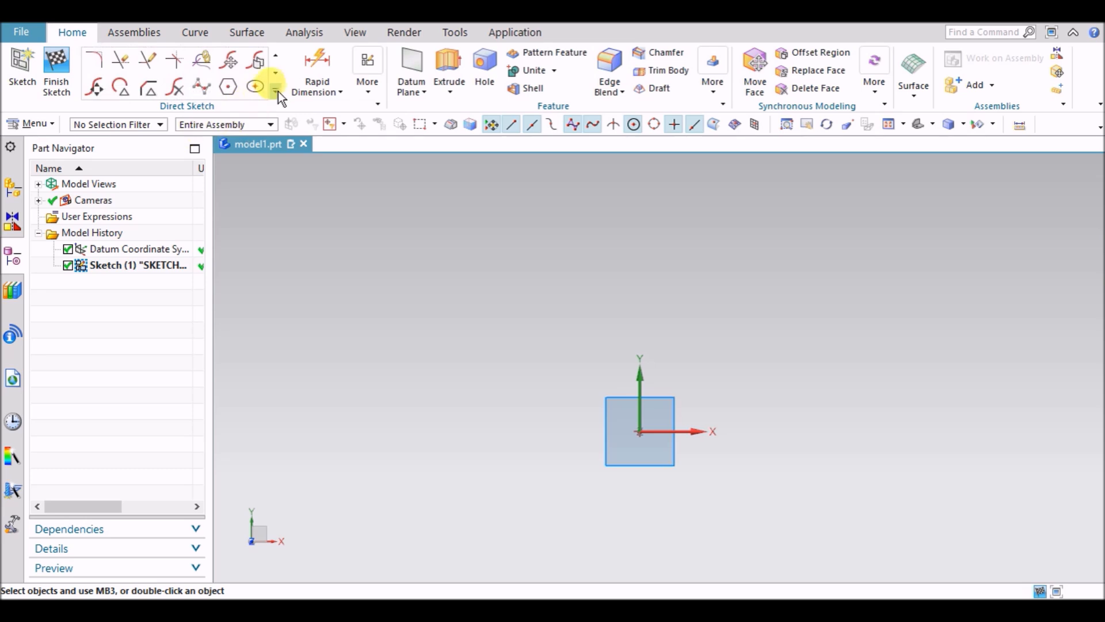
Step: Start a new Studio Spline By Poles and place seven poles descending from the upper left, dipping, and rising toward the right
click(276, 91)
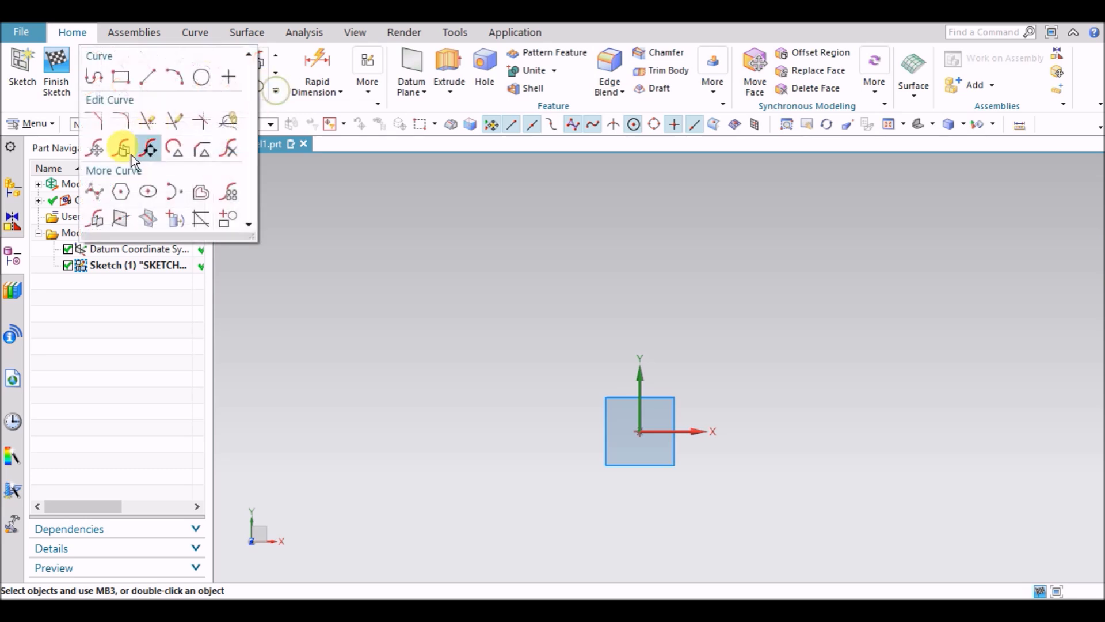
click(101, 200)
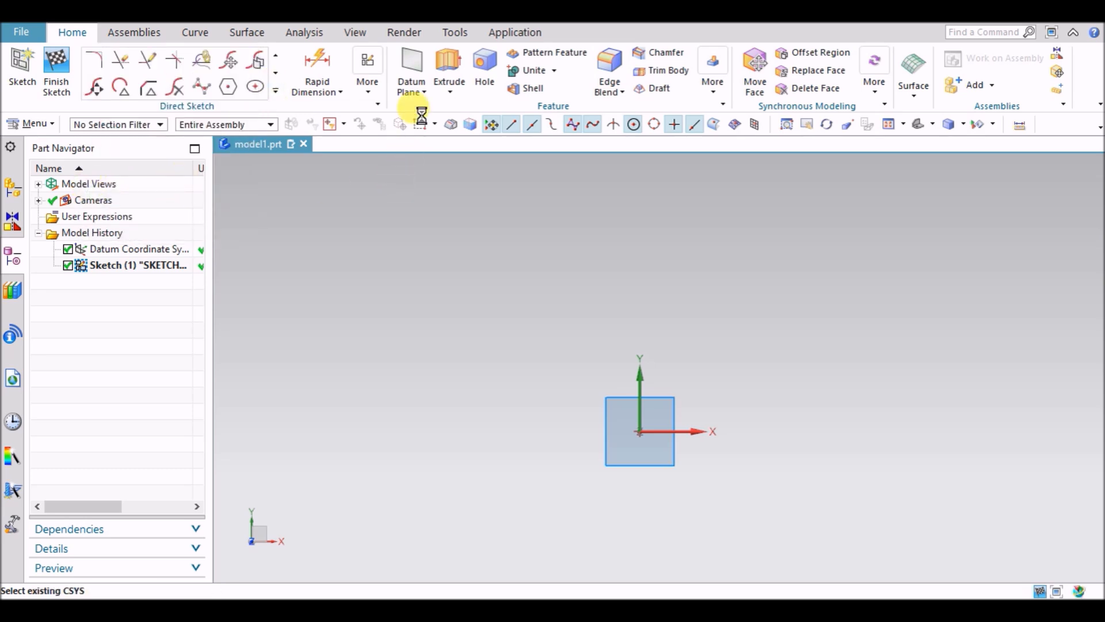
click(374, 43)
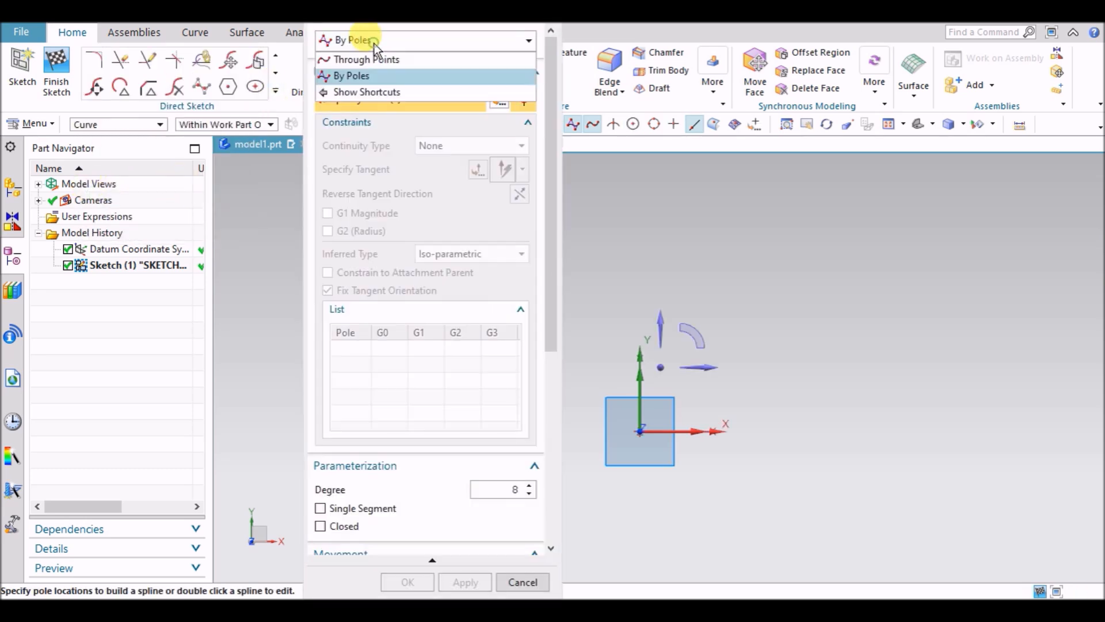
click(357, 75)
click(666, 218)
click(774, 264)
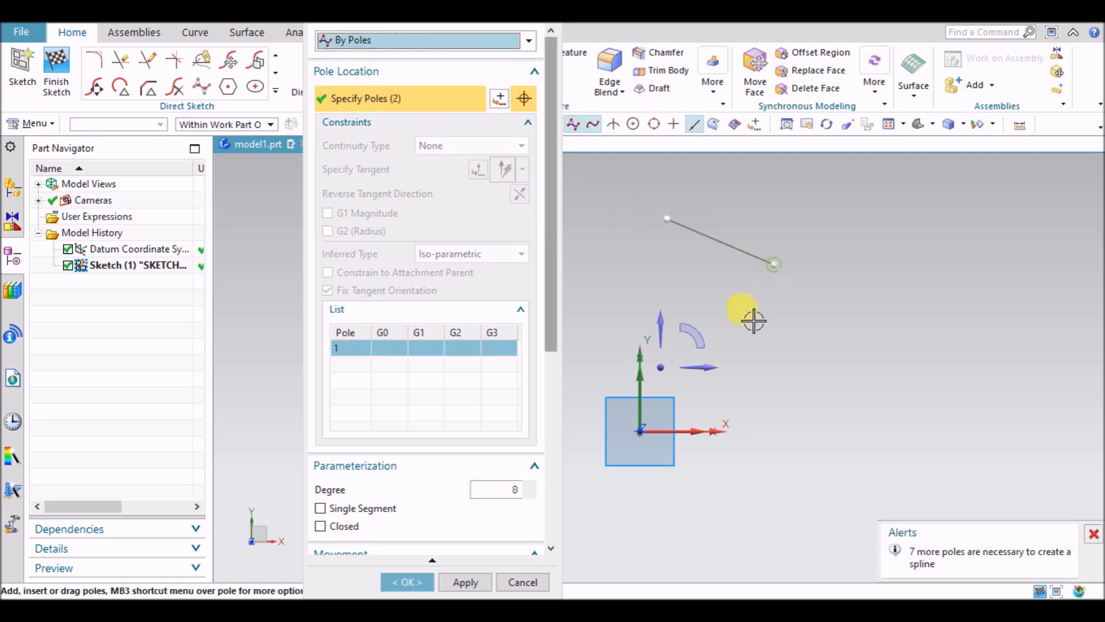
click(770, 353)
click(847, 413)
click(905, 376)
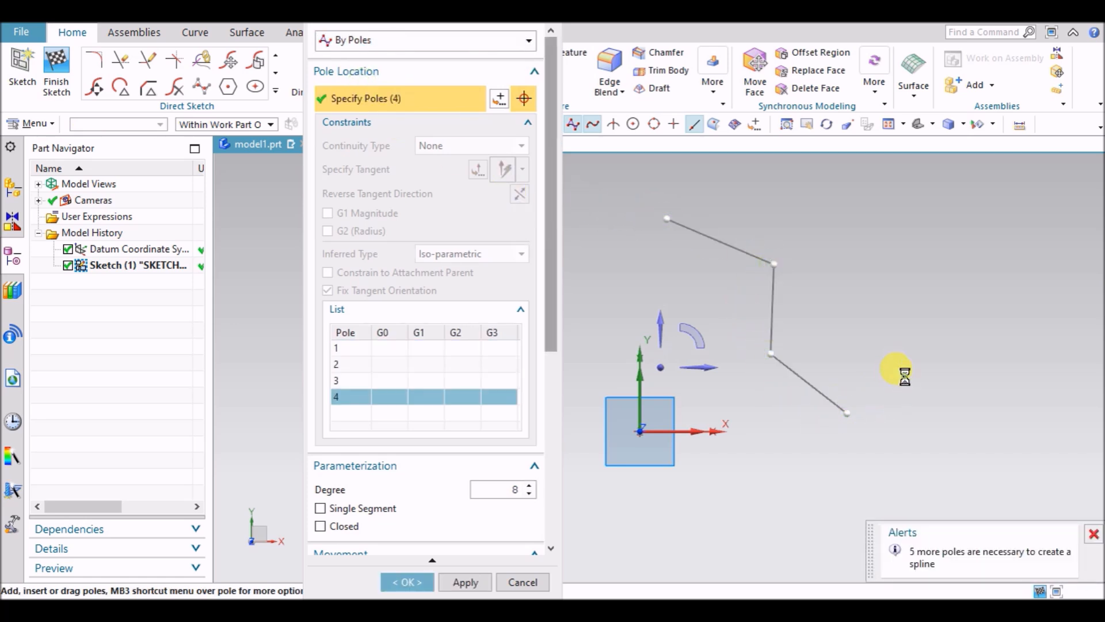
click(925, 307)
click(988, 314)
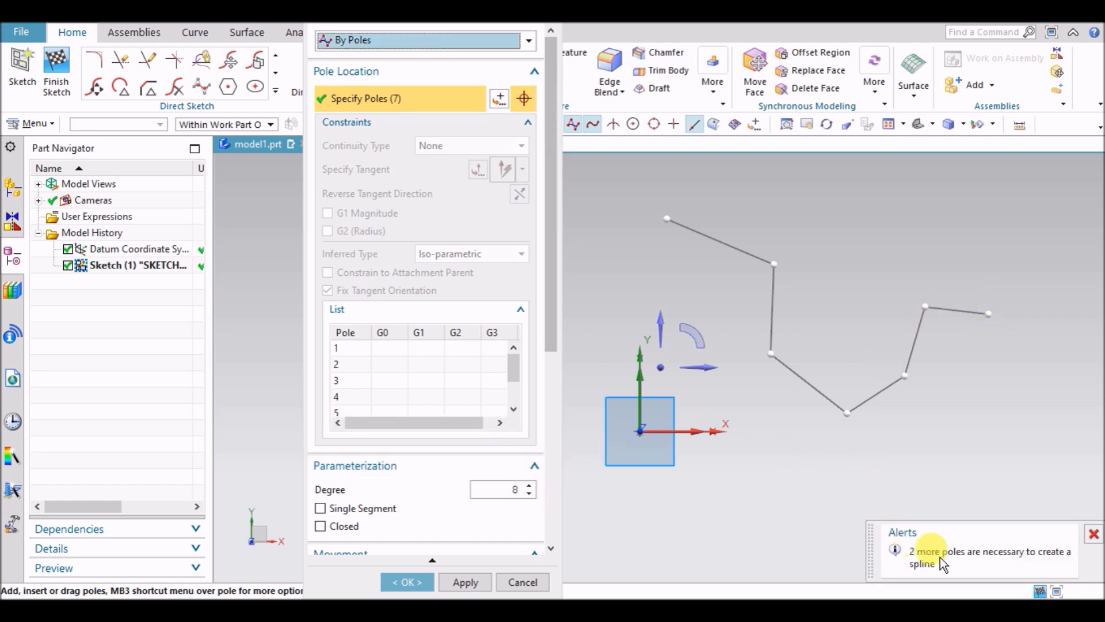
Step: Try raising the pole-based spline's degree to 16
double_click(528, 493)
text(16)
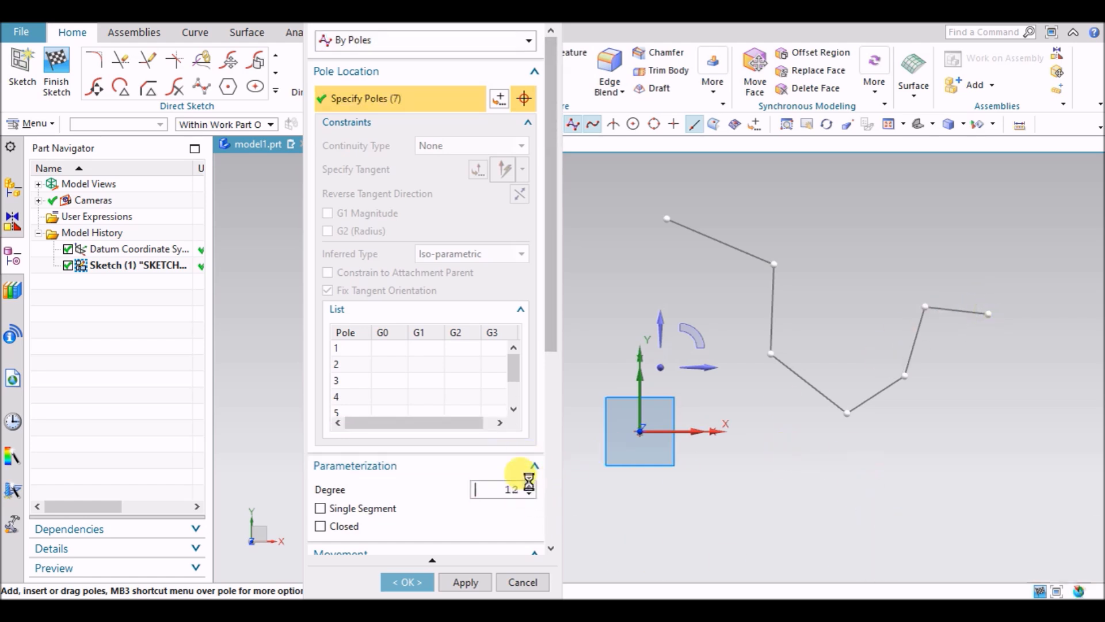
key(Return)
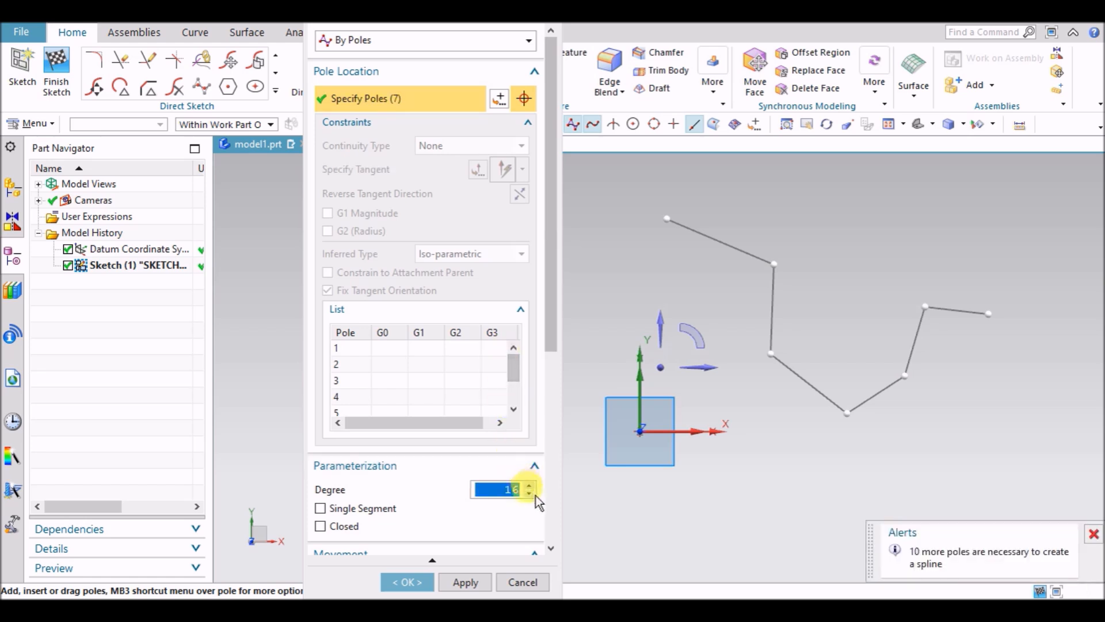
Step: Set the pole-based spline's degree to 4 and accept the curve
text(10)
key(Return)
text(5)
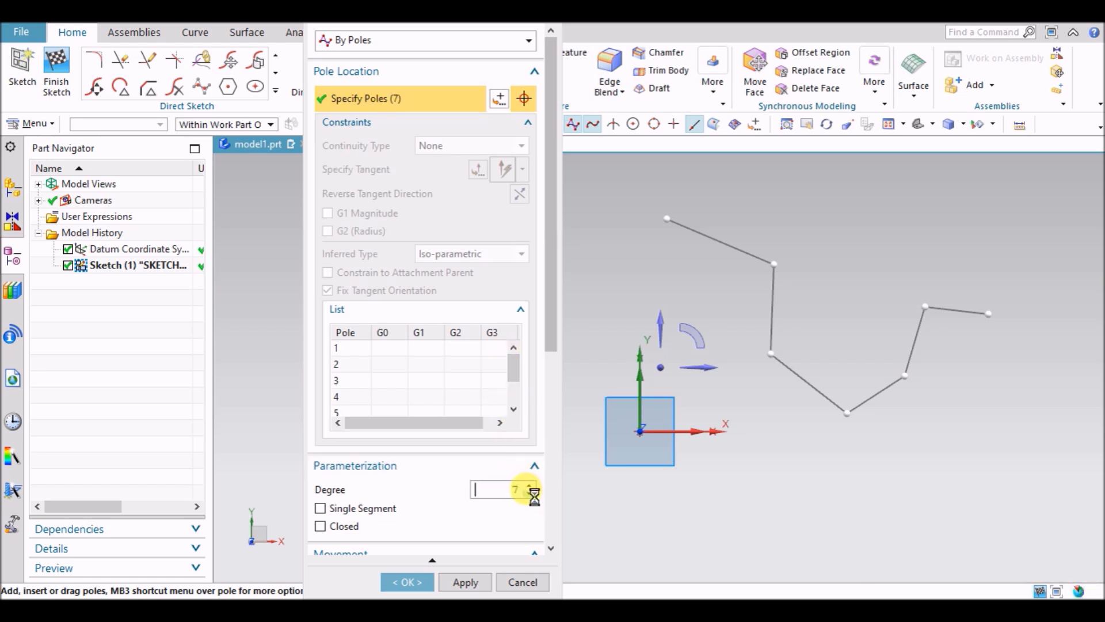
key(Return)
text(4)
key(Return)
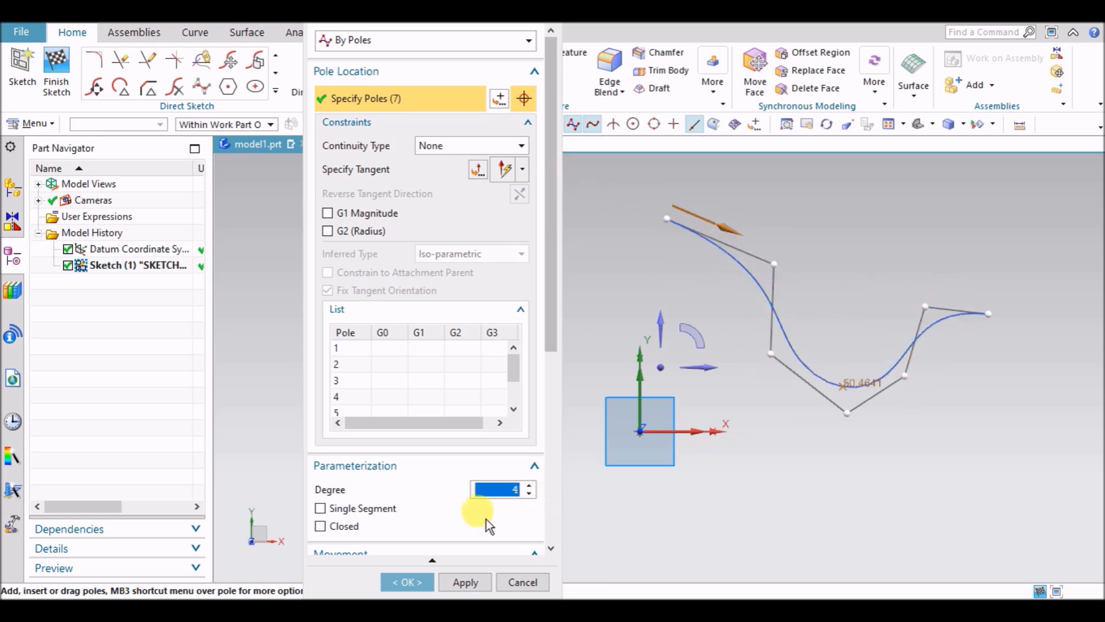
click(408, 582)
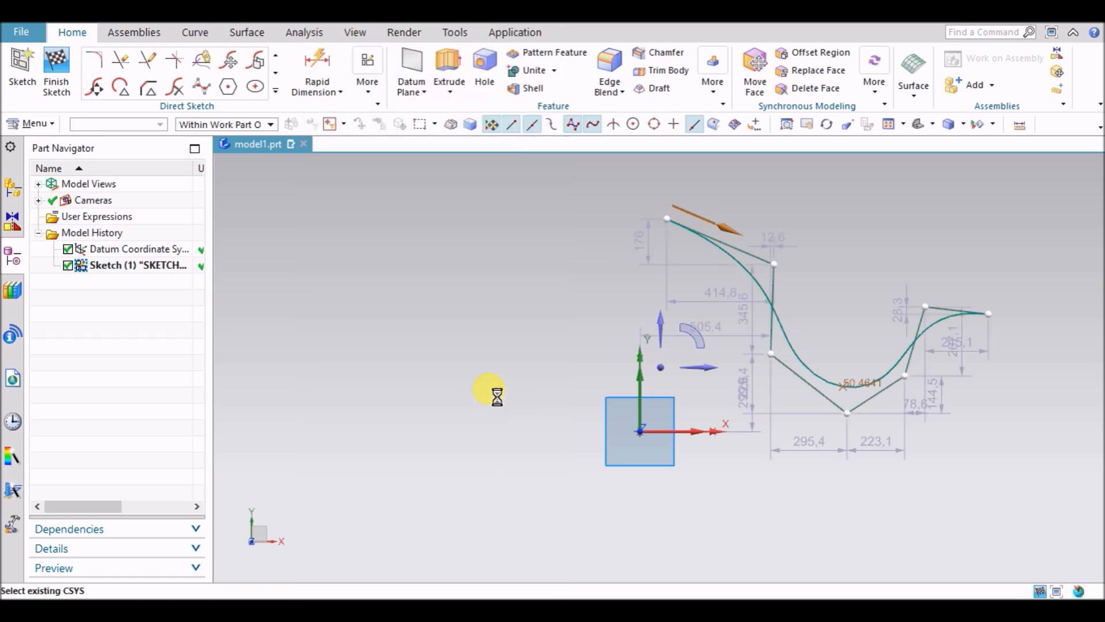
Step: Draw a degree 3 Studio Spline Through Points with four points above the pole-based spline, and accept it
click(276, 94)
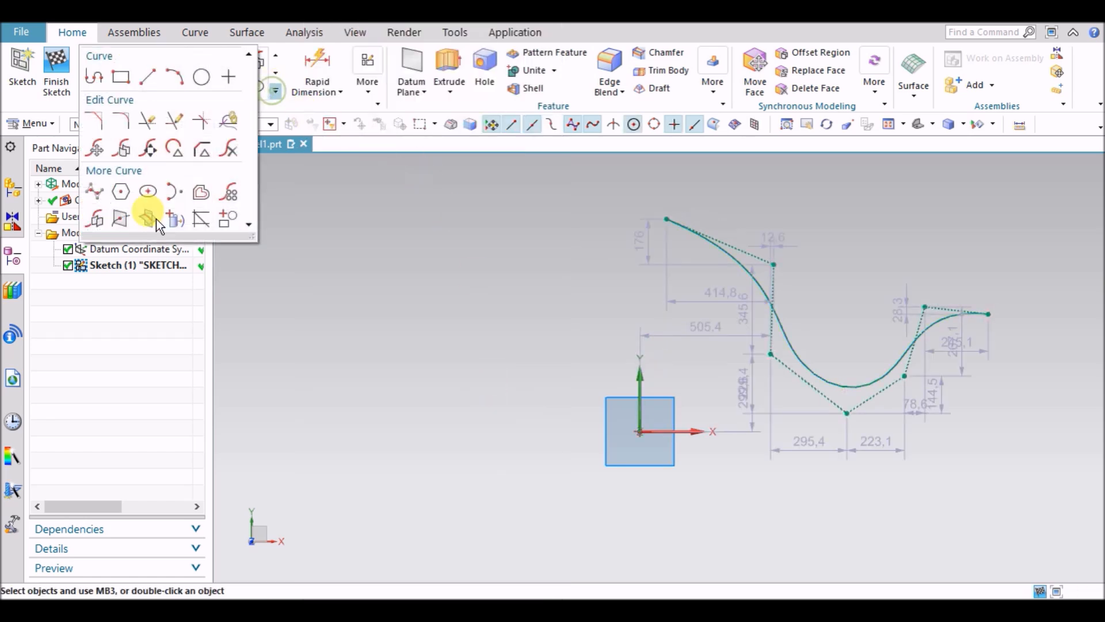
click(82, 188)
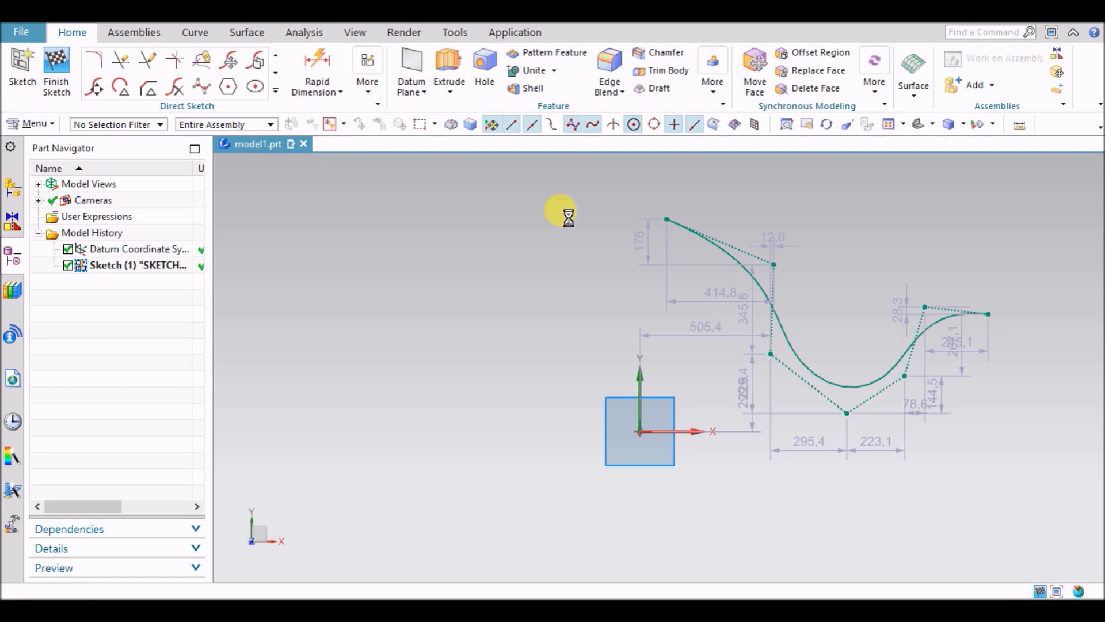
click(395, 40)
click(389, 50)
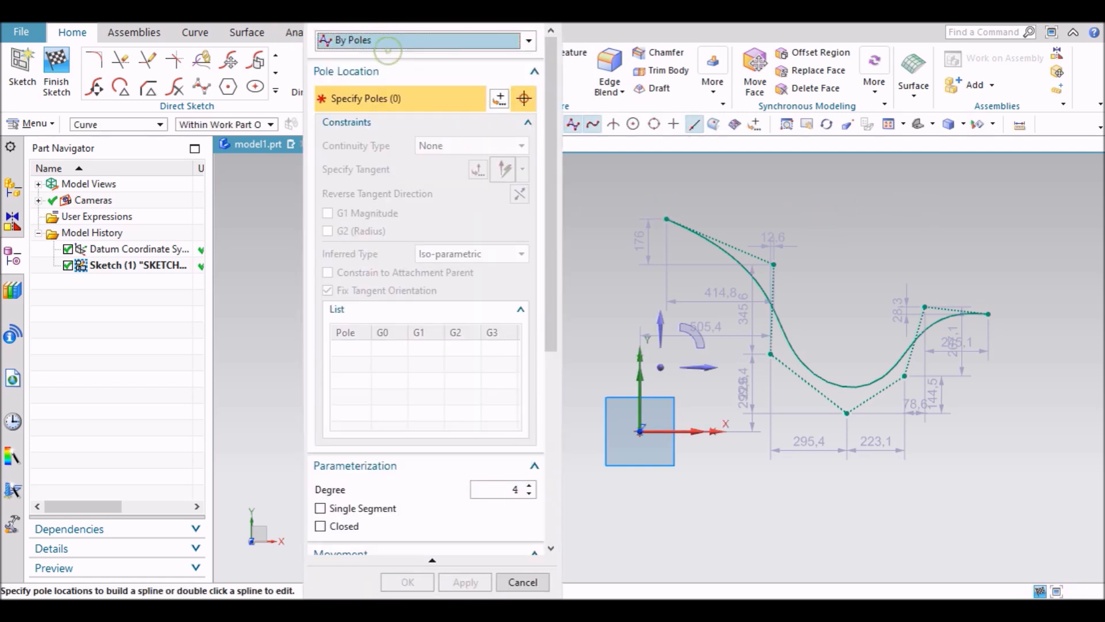
click(314, 26)
click(341, 145)
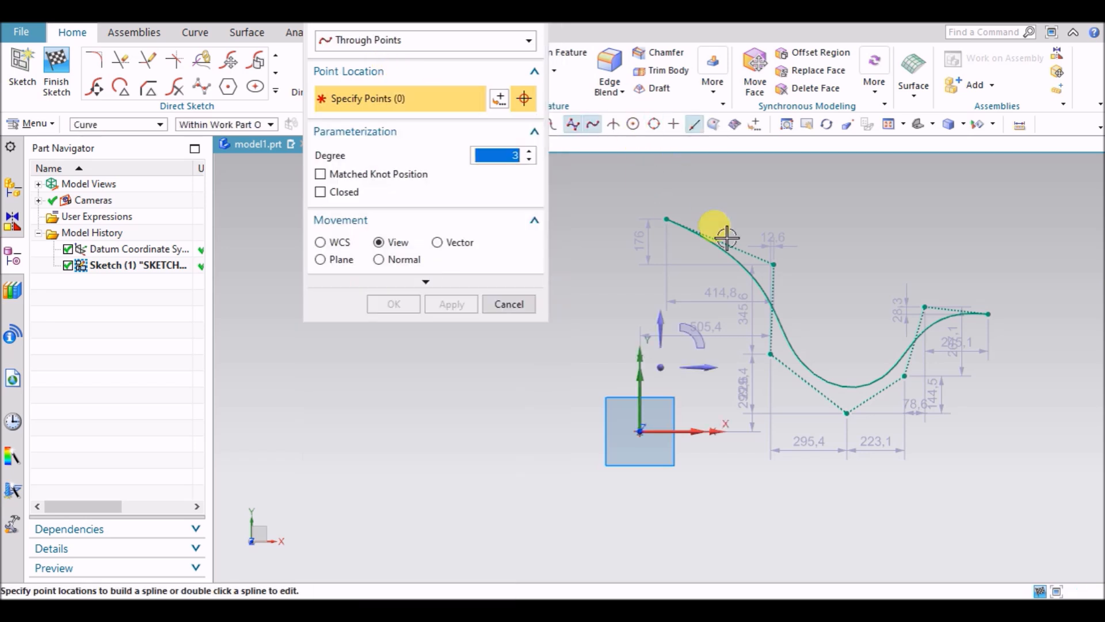
click(701, 192)
click(806, 209)
click(838, 262)
click(951, 255)
click(407, 311)
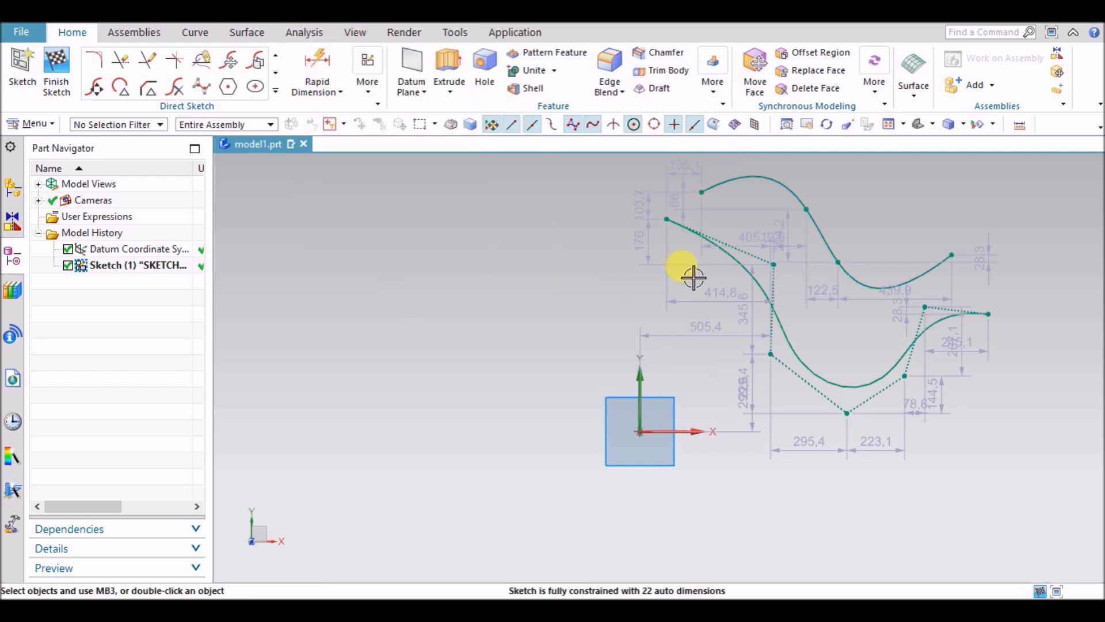
Step: Move the whole pole-based spline down and left until its third pole is about 351.5 horizontally from the origin
scroll(751, 251, up, 3)
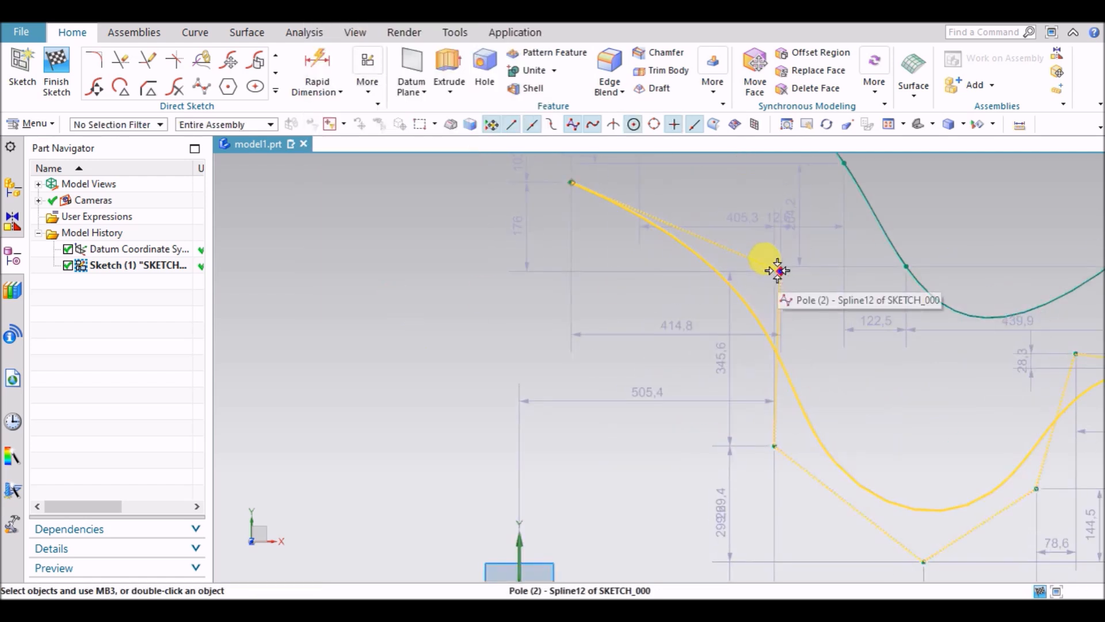
scroll(771, 276, down, 4)
drag(846, 439, 806, 465)
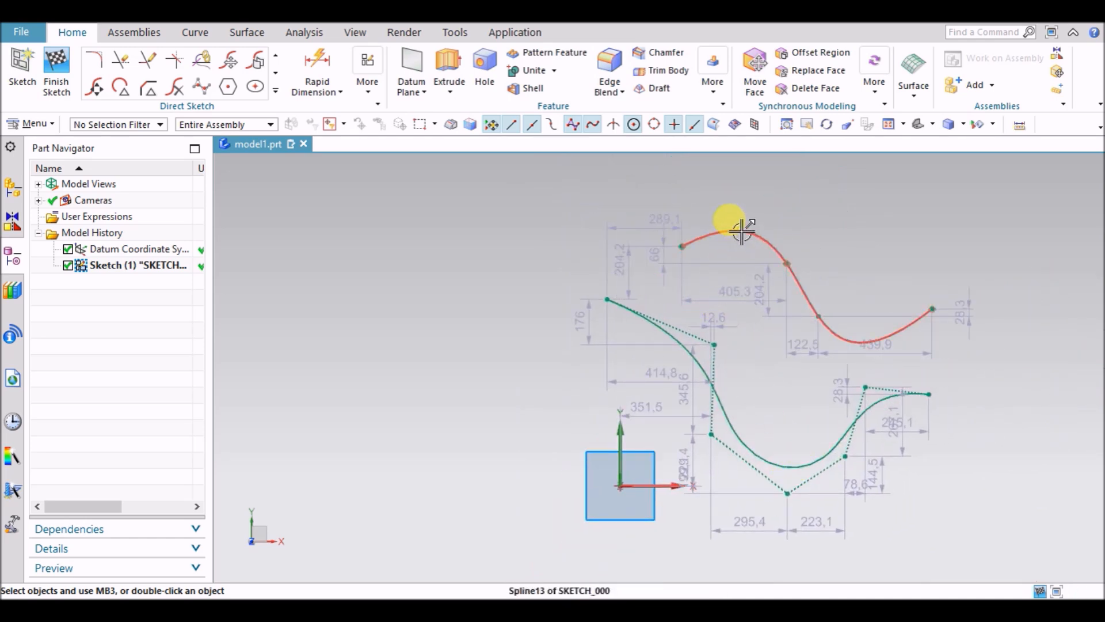
Step: Reshape both splines by moving the upper spline's second point and right end point, and raising the lower spline's second pole
mouse_move(786, 263)
mouse_down()
mouse_move(767, 277)
mouse_move(780, 254)
mouse_move(774, 265)
mouse_up()
mouse_move(714, 344)
mouse_down()
mouse_move(723, 317)
mouse_move(703, 369)
mouse_move(666, 395)
mouse_move(711, 324)
mouse_up()
mouse_move(776, 268)
mouse_down()
mouse_move(780, 230)
mouse_move(782, 282)
mouse_up()
drag(928, 305, 953, 294)
Step: Reposition the lower spline's pole 6 to about 258 left of and 57 above its end pole, and move the upper spline's third point downward
drag(865, 387, 909, 468)
drag(887, 426, 875, 409)
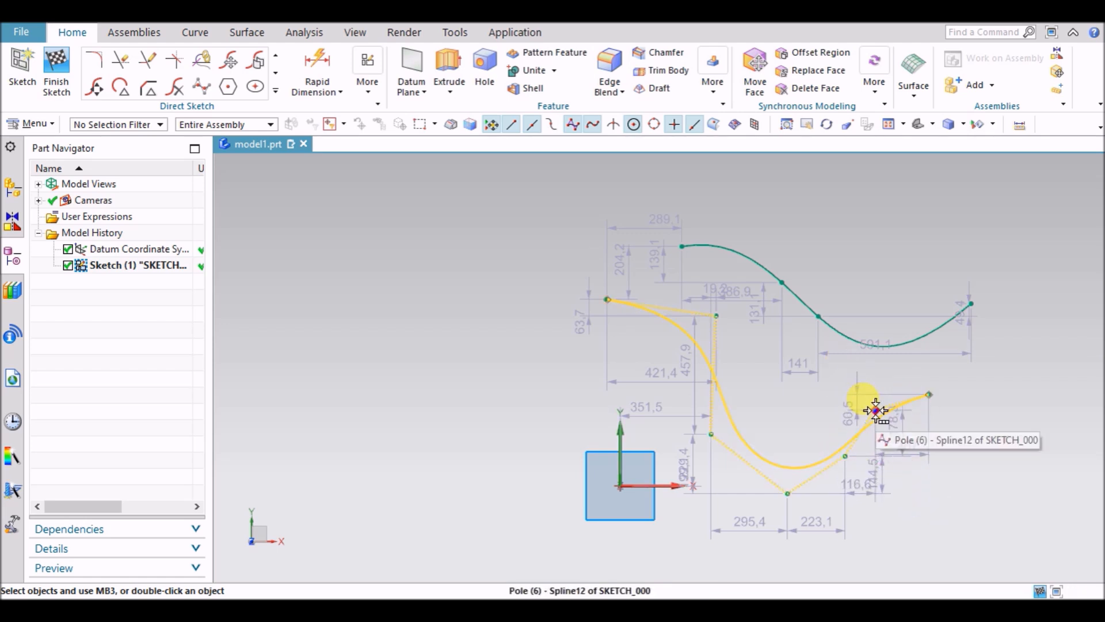
scroll(874, 408, up, 3)
drag(876, 414, 870, 386)
scroll(893, 390, down, 1)
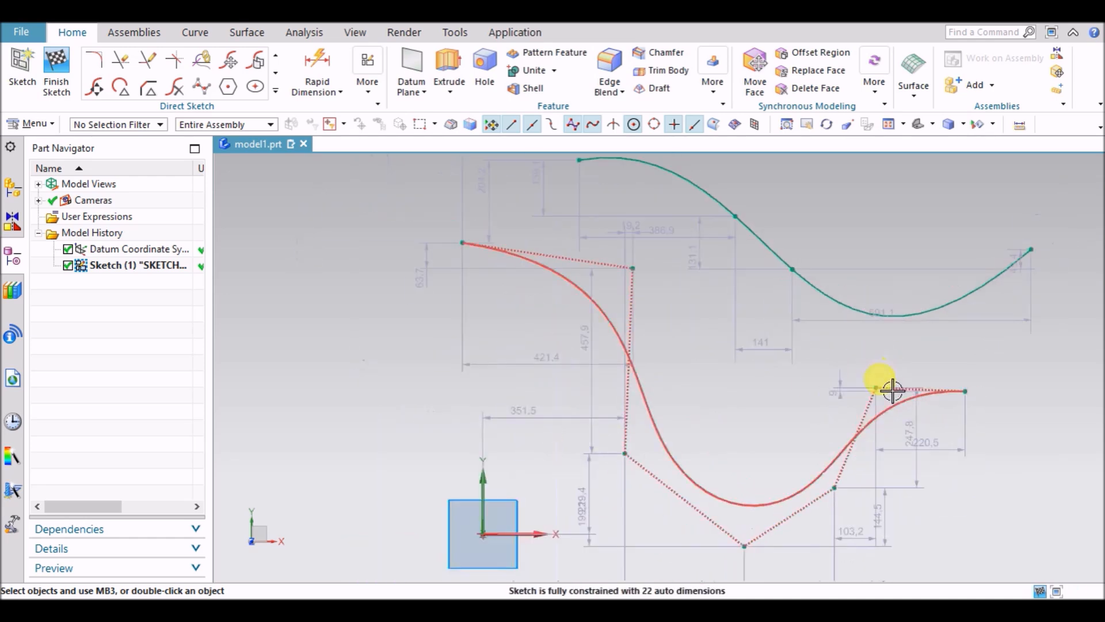
scroll(891, 392, down, 1)
mouse_move(880, 389)
mouse_down()
mouse_move(893, 402)
mouse_move(866, 373)
mouse_up()
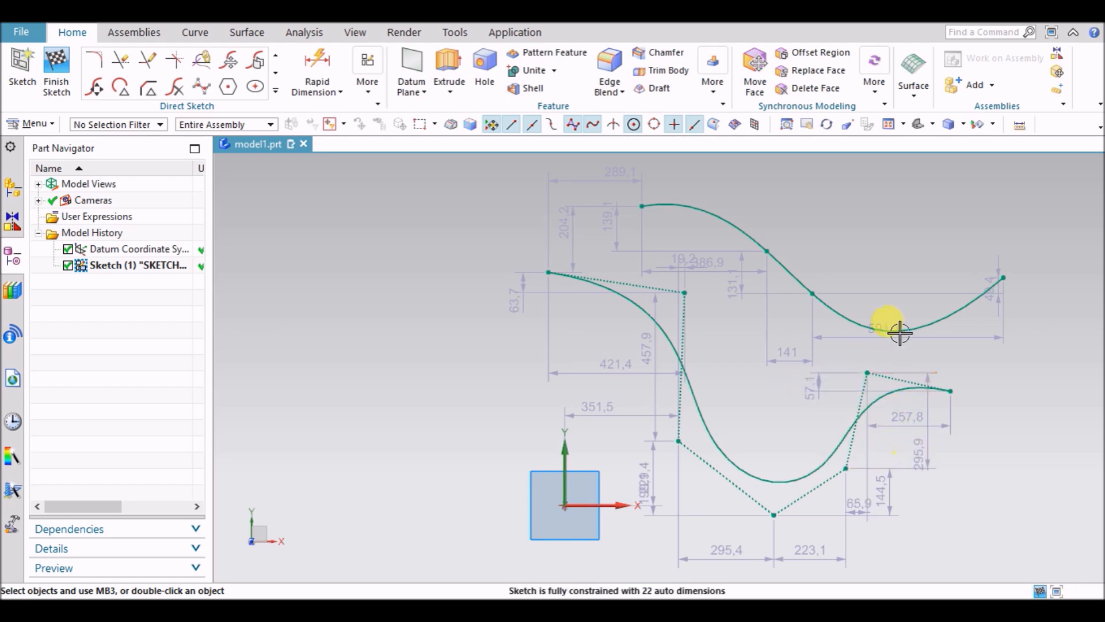
drag(808, 290, 819, 315)
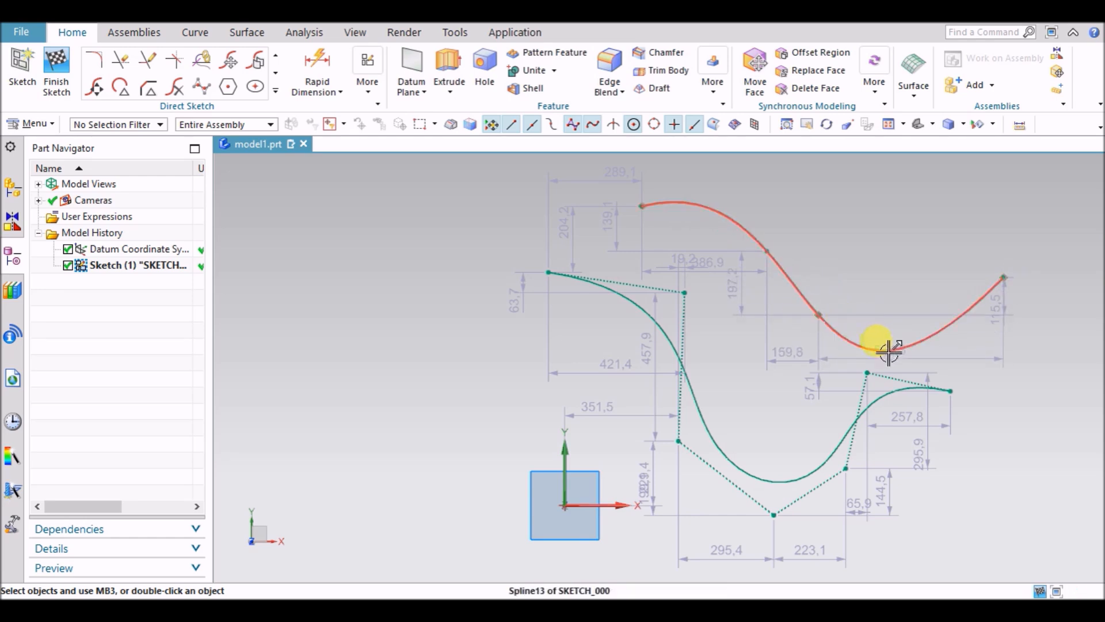
right_click(896, 350)
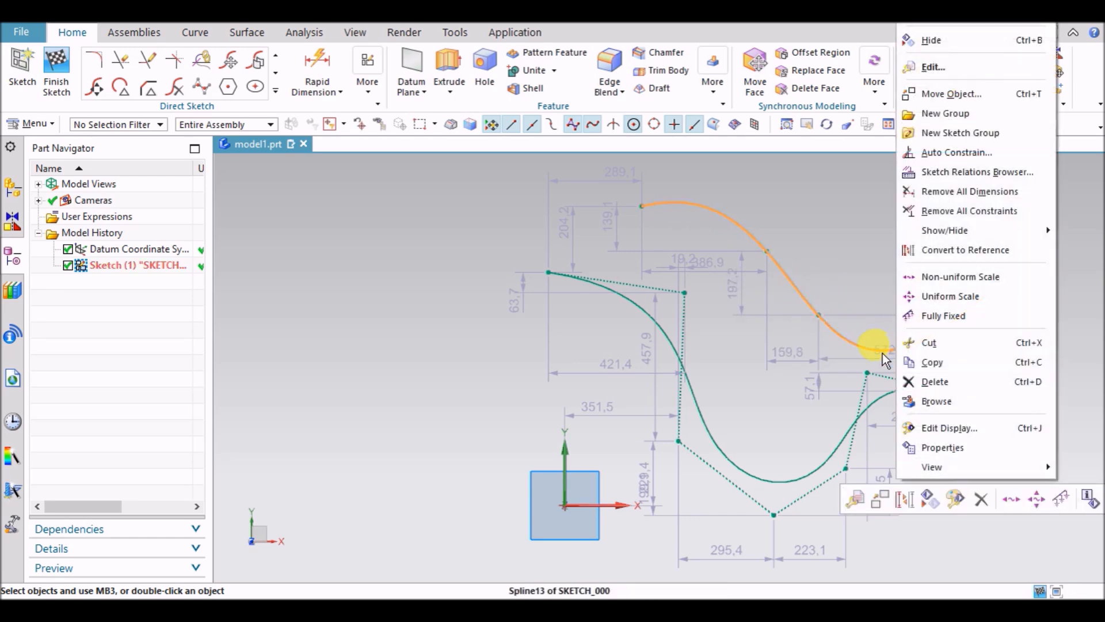
click(882, 352)
click(821, 358)
right_click(902, 347)
click(742, 313)
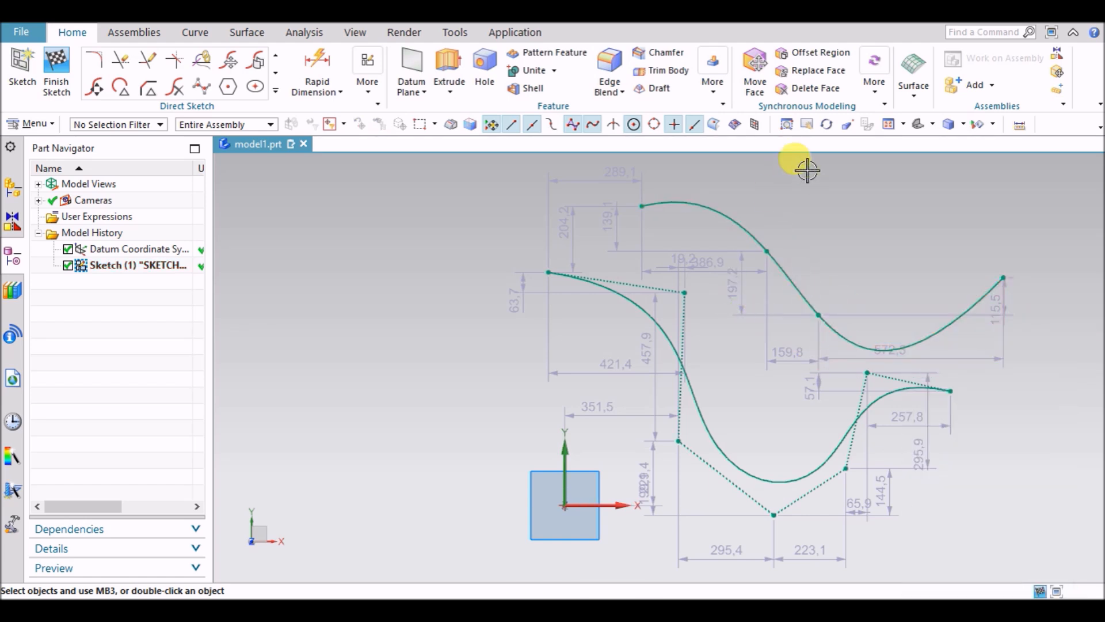
Step: Reopen the upper through-points spline for editing and insert a point on the curve between its second and third points
double_click(799, 289)
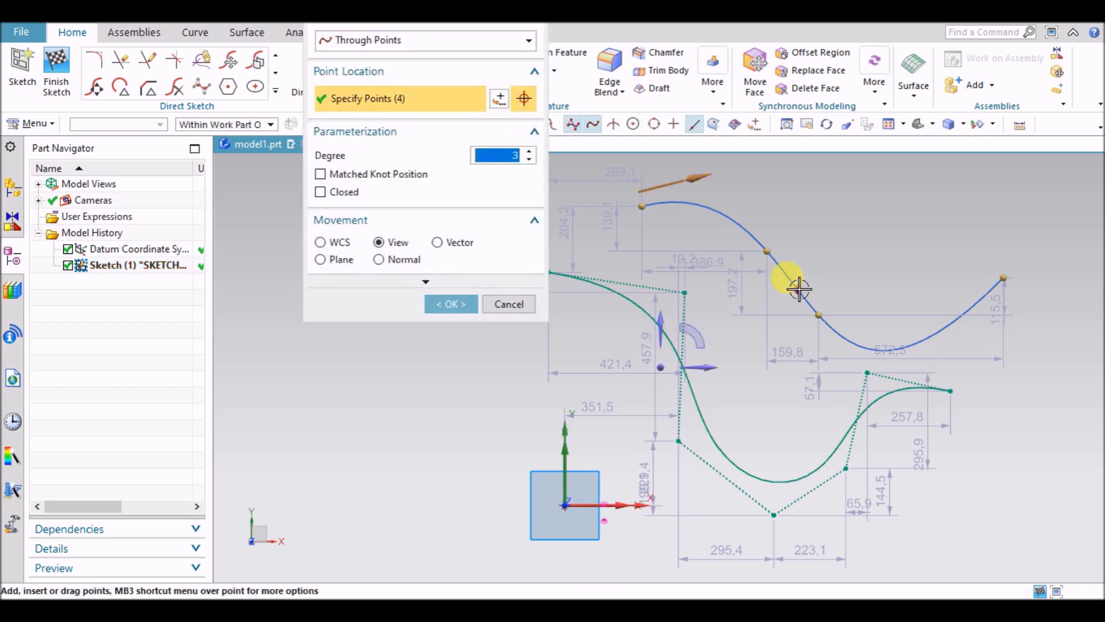
right_click(791, 283)
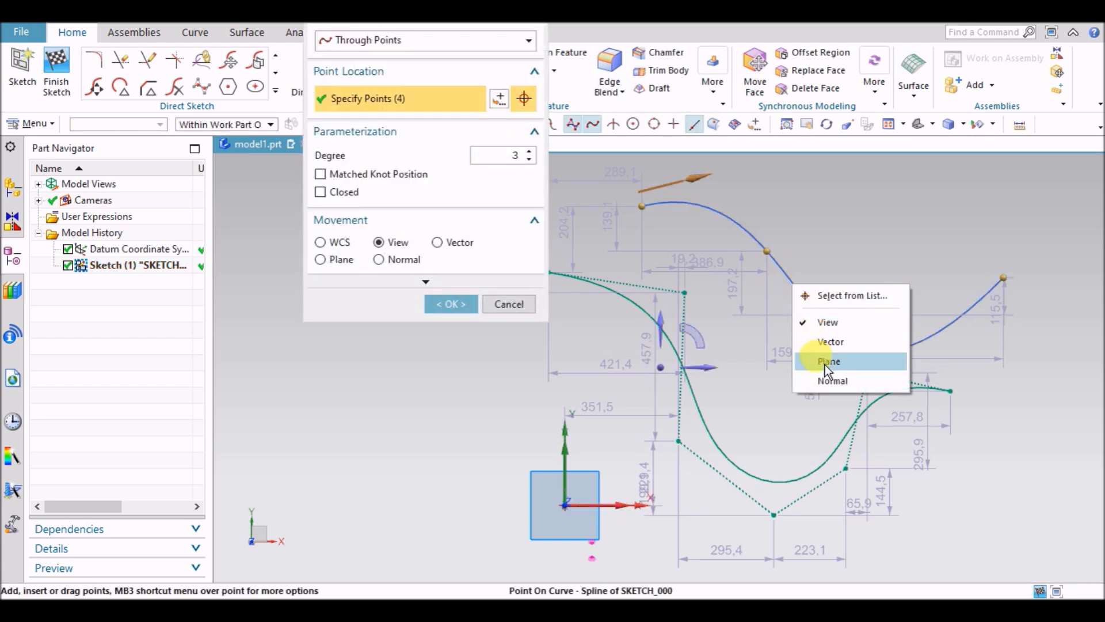
click(827, 322)
scroll(783, 271, up, 2)
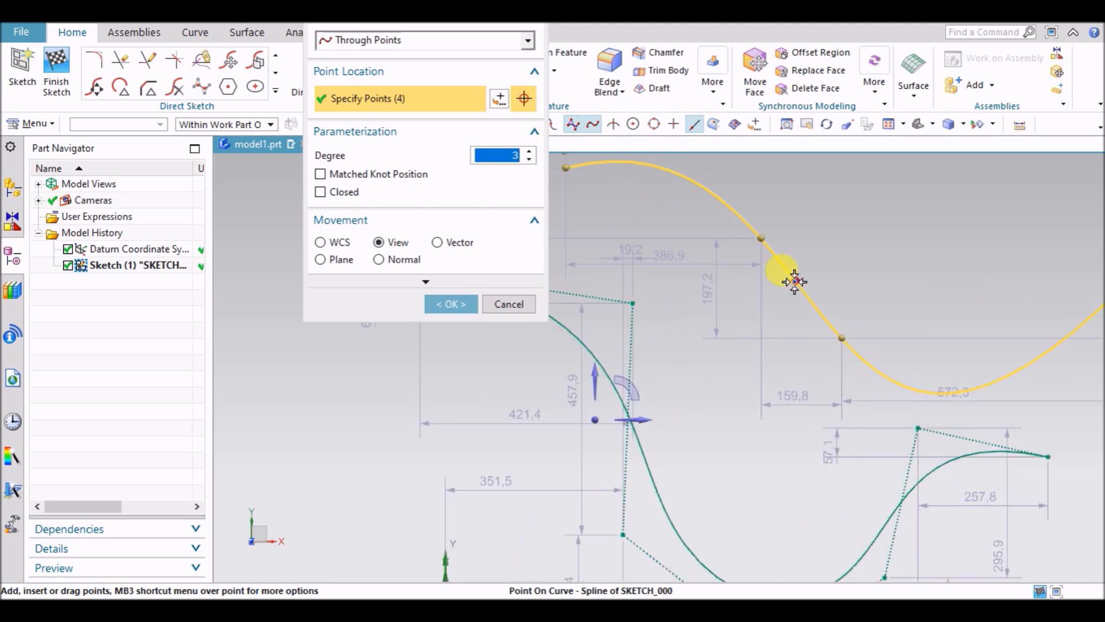
right_click(794, 282)
key(Escape)
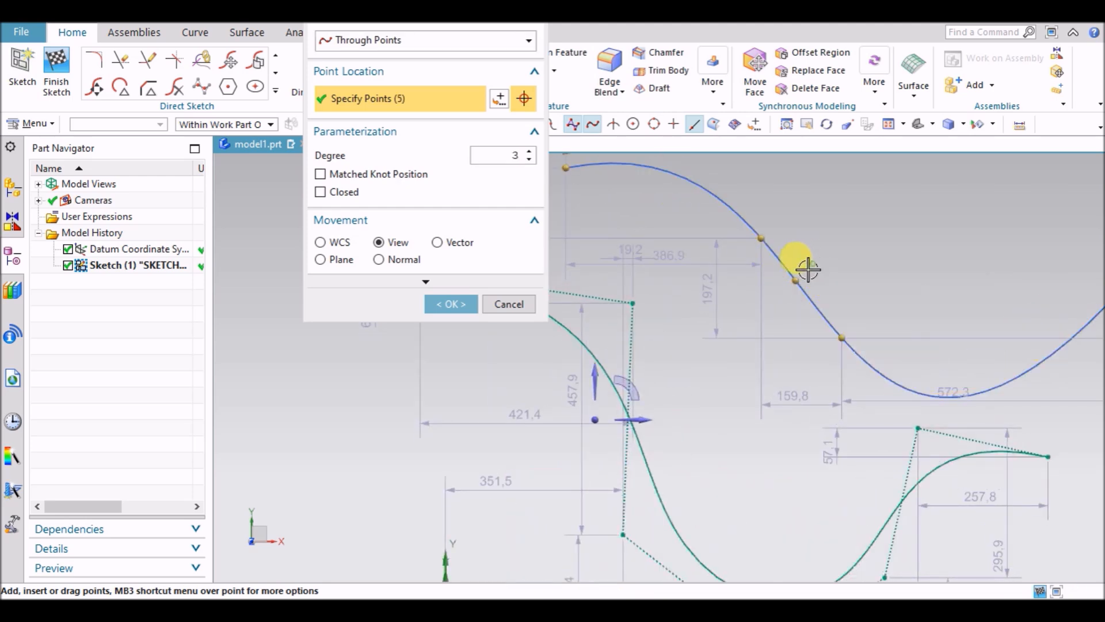
Step: Insert two points between the upper spline's first and second points and three between its lowest defining point and right end, and accept
click(681, 178)
click(627, 166)
scroll(700, 254, down, 2)
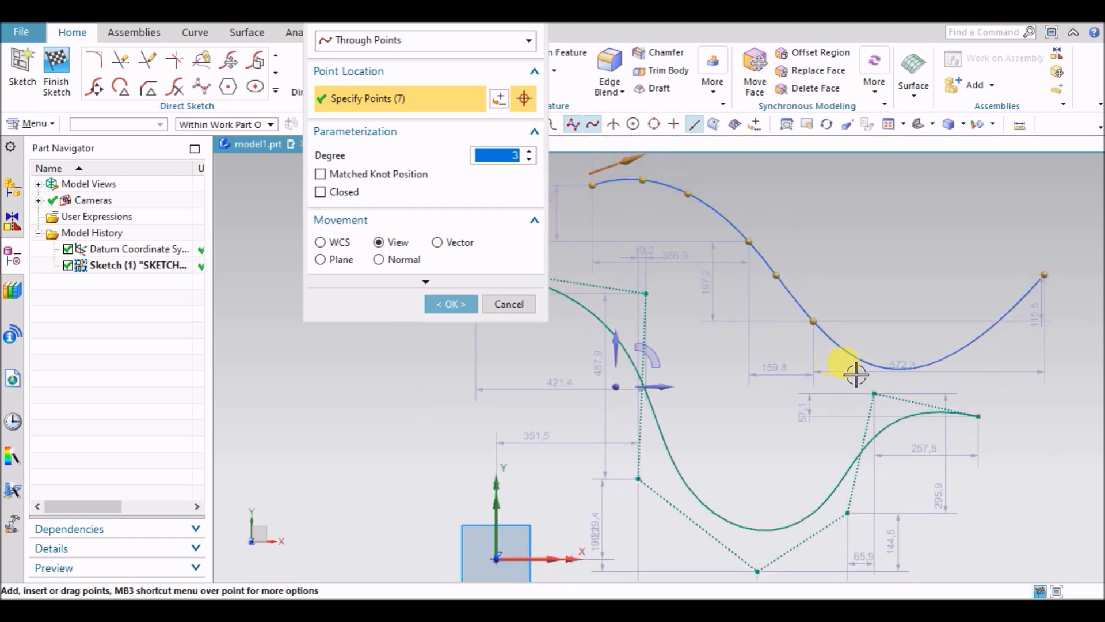
click(868, 363)
click(979, 359)
click(1011, 327)
click(452, 304)
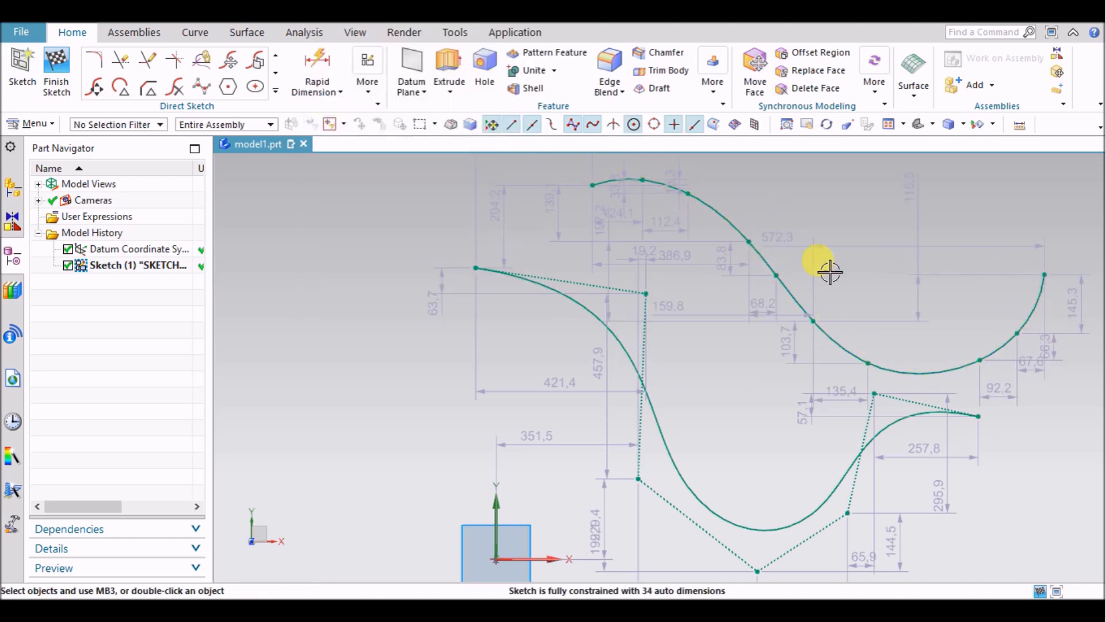
Step: Reopen the lower pole-based spline for editing and insert two poles along its valley, keeping degree 4
scroll(768, 283, down, 2)
scroll(929, 333, up, 1)
scroll(700, 359, up, 1)
double_click(616, 387)
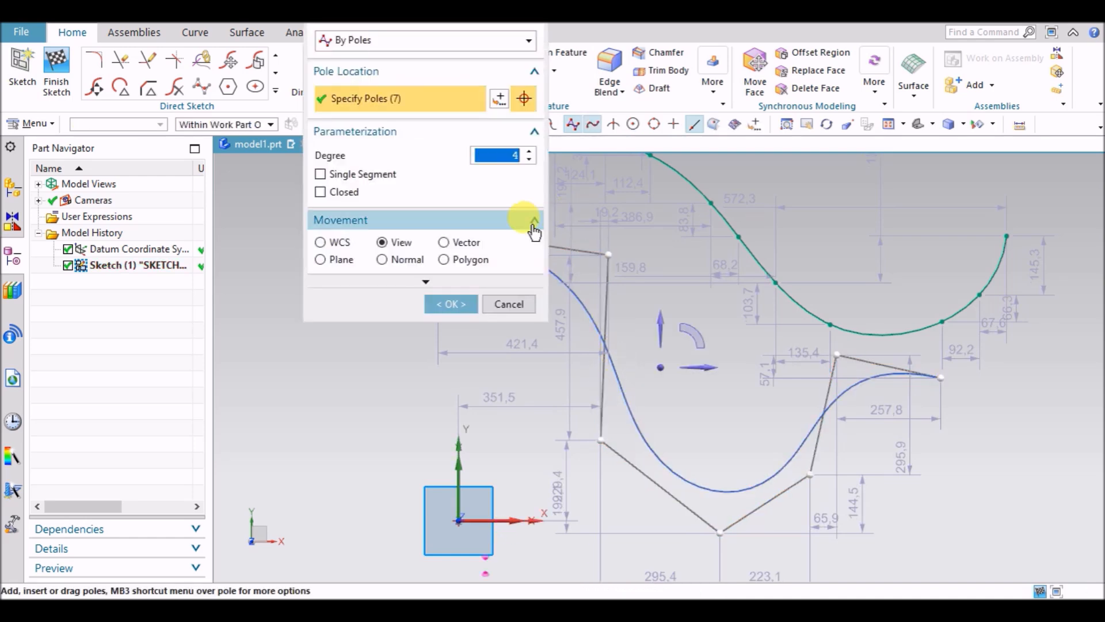
click(666, 446)
click(758, 481)
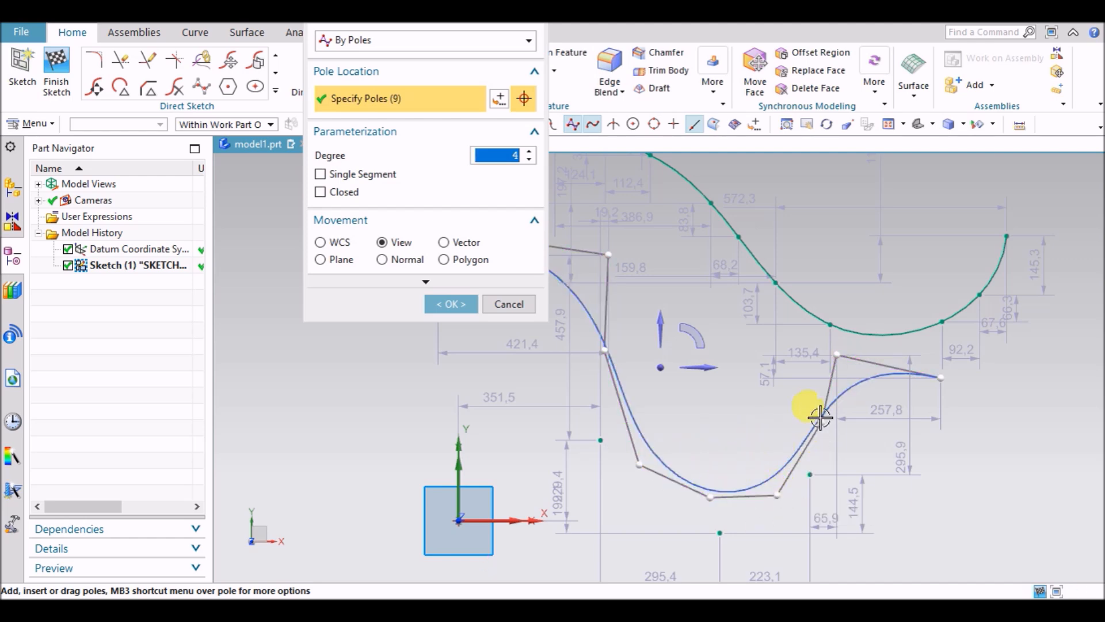
Step: Insert two more poles along the lower spline's rising right portion, for 11 poles in total, and accept the edit
click(827, 390)
drag(906, 369, 890, 362)
click(884, 362)
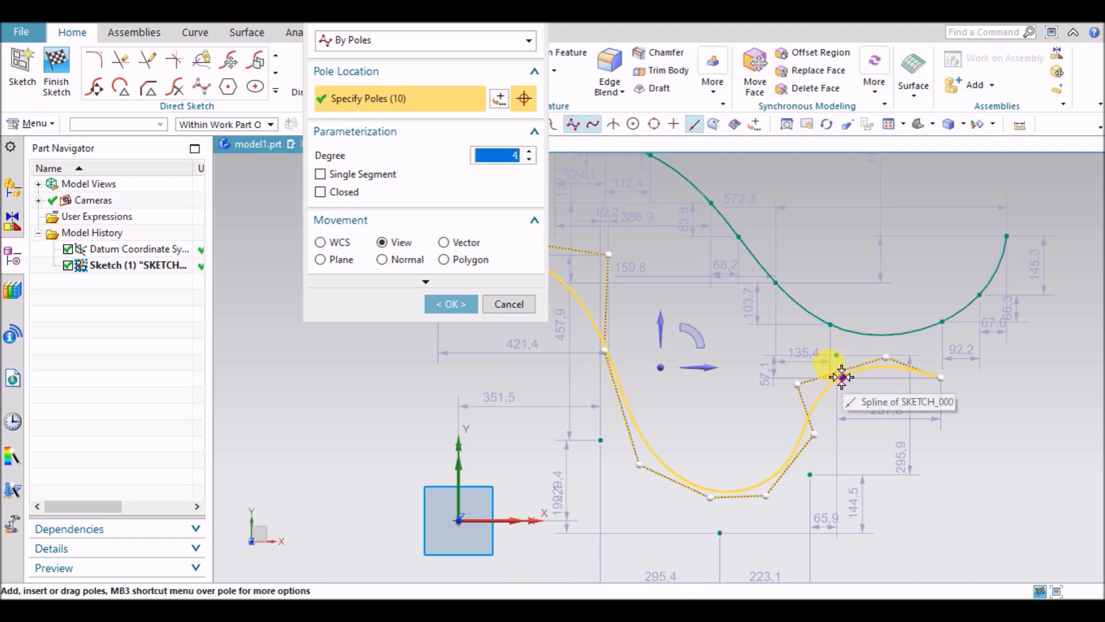
mouse_move(860, 361)
mouse_down()
mouse_move(833, 363)
mouse_move(846, 367)
mouse_up()
scroll(842, 375, up, 3)
scroll(839, 354, down, 2)
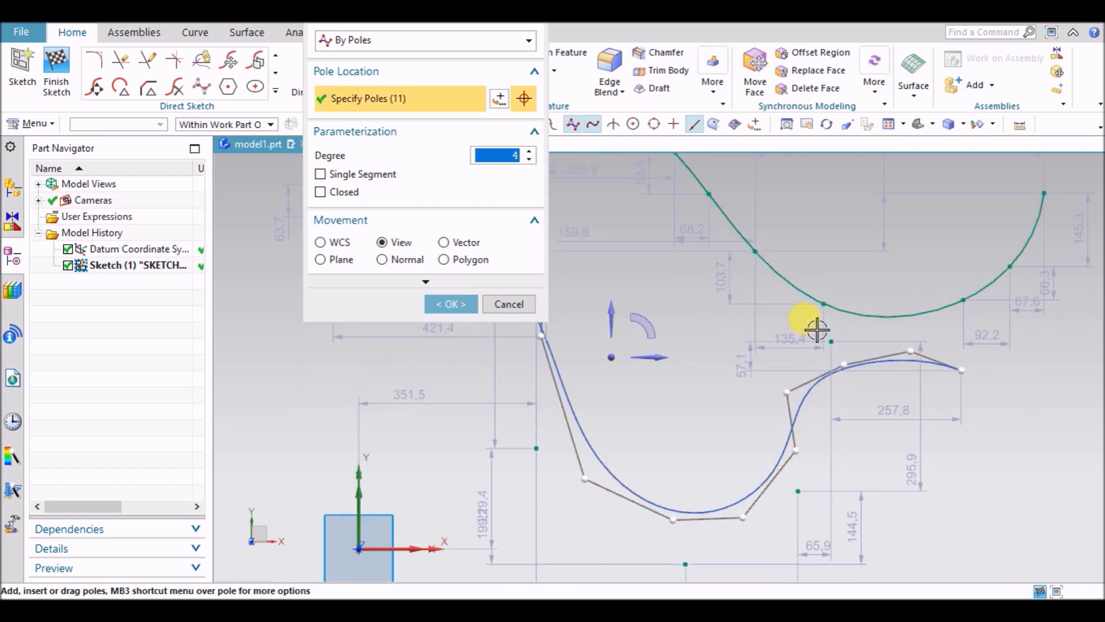
scroll(824, 366, down, 2)
scroll(762, 332, down, 2)
scroll(658, 276, up, 1)
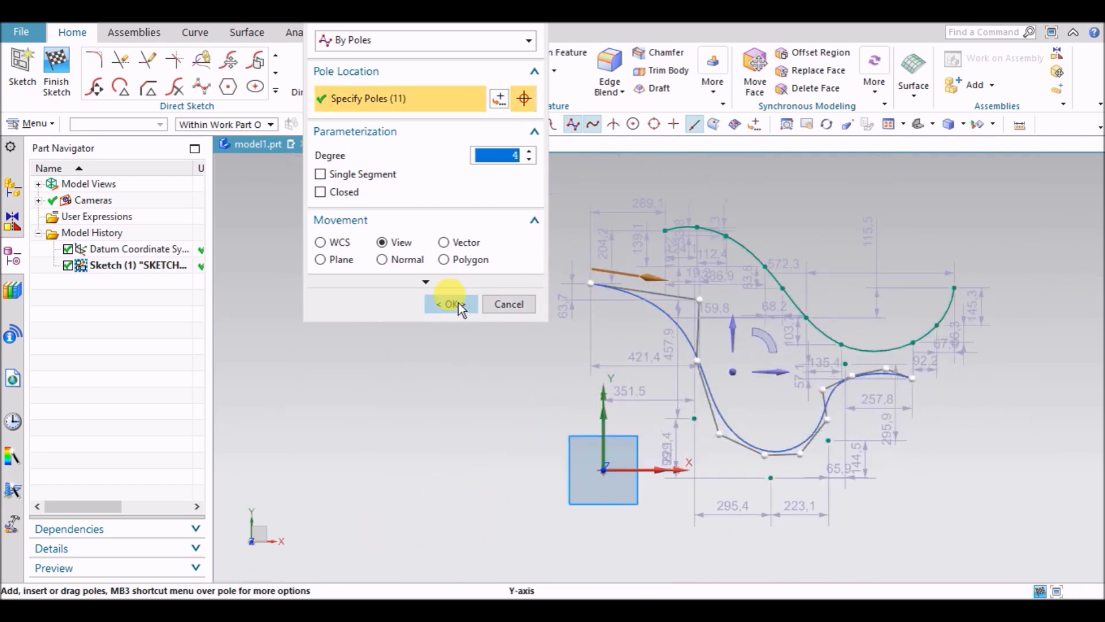
click(455, 303)
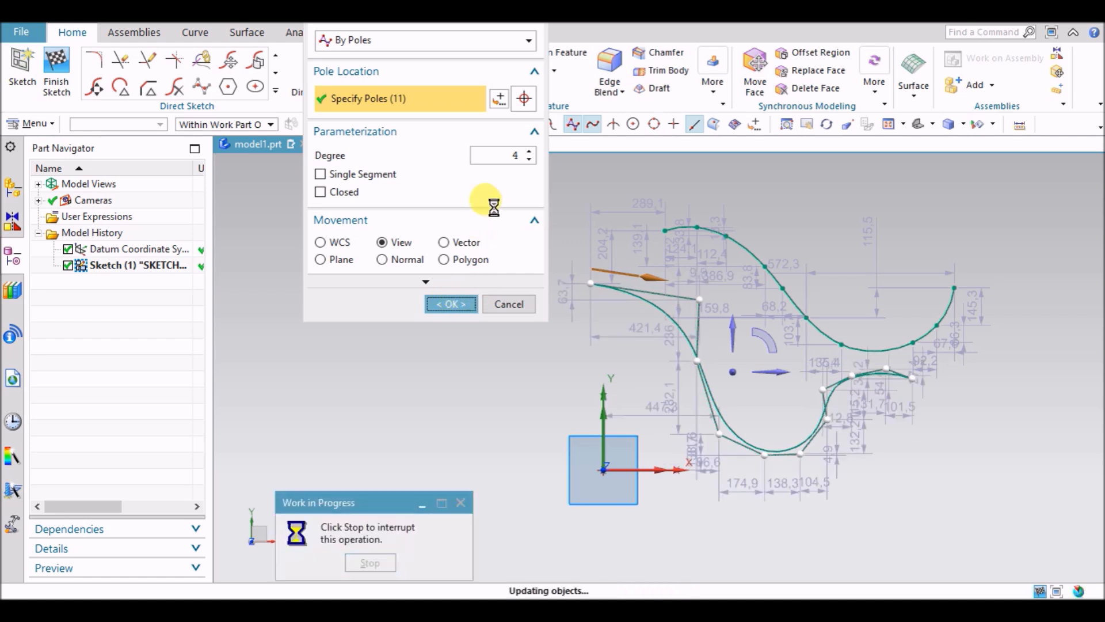
click(271, 92)
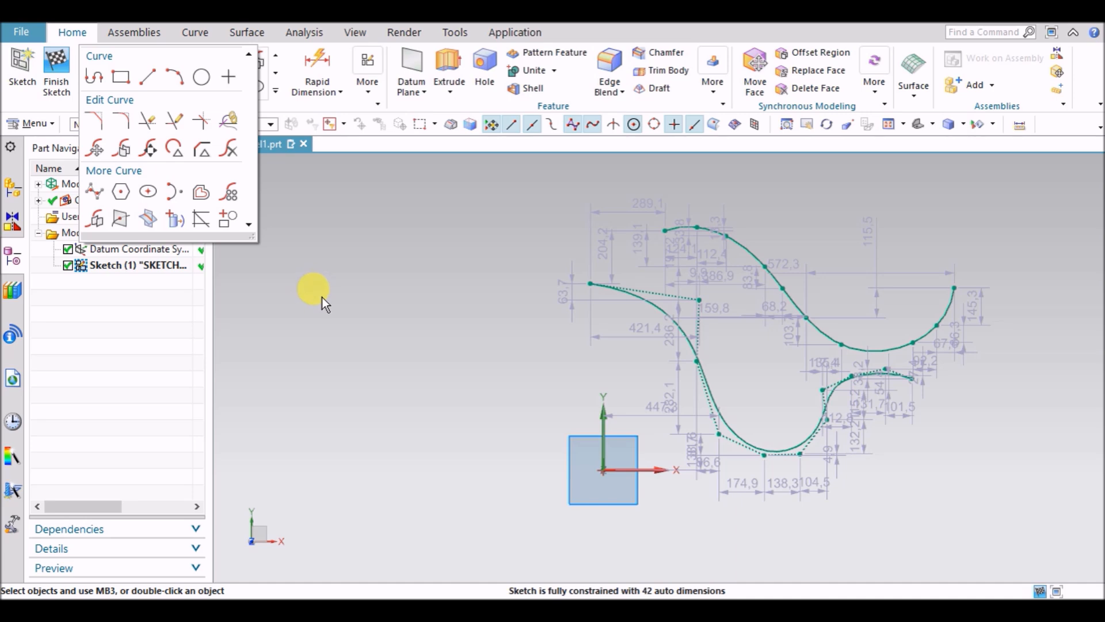
click(350, 348)
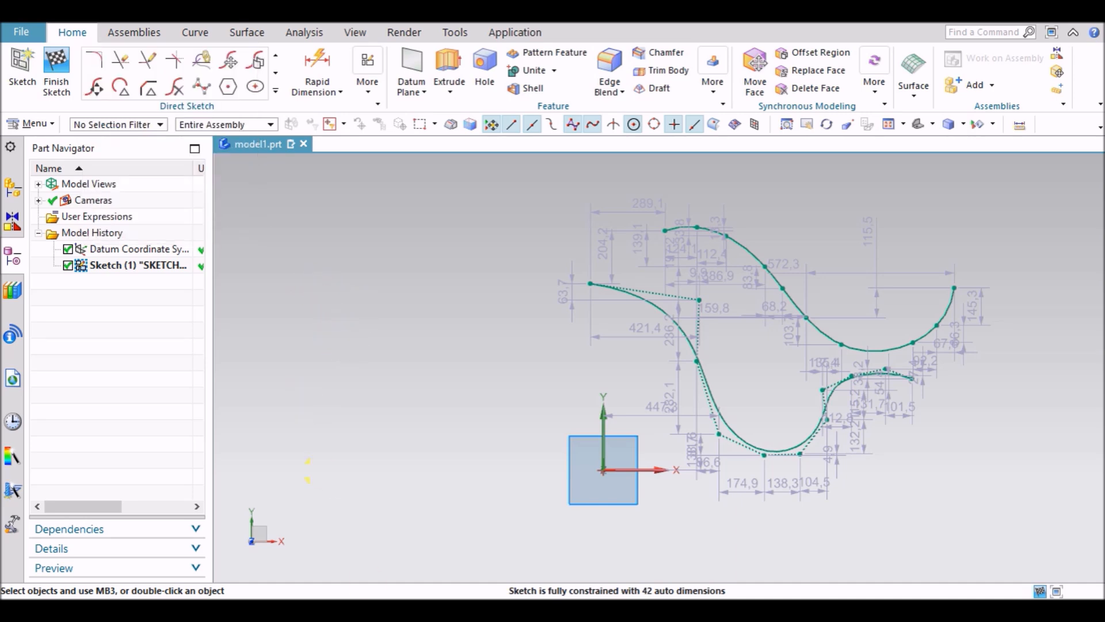